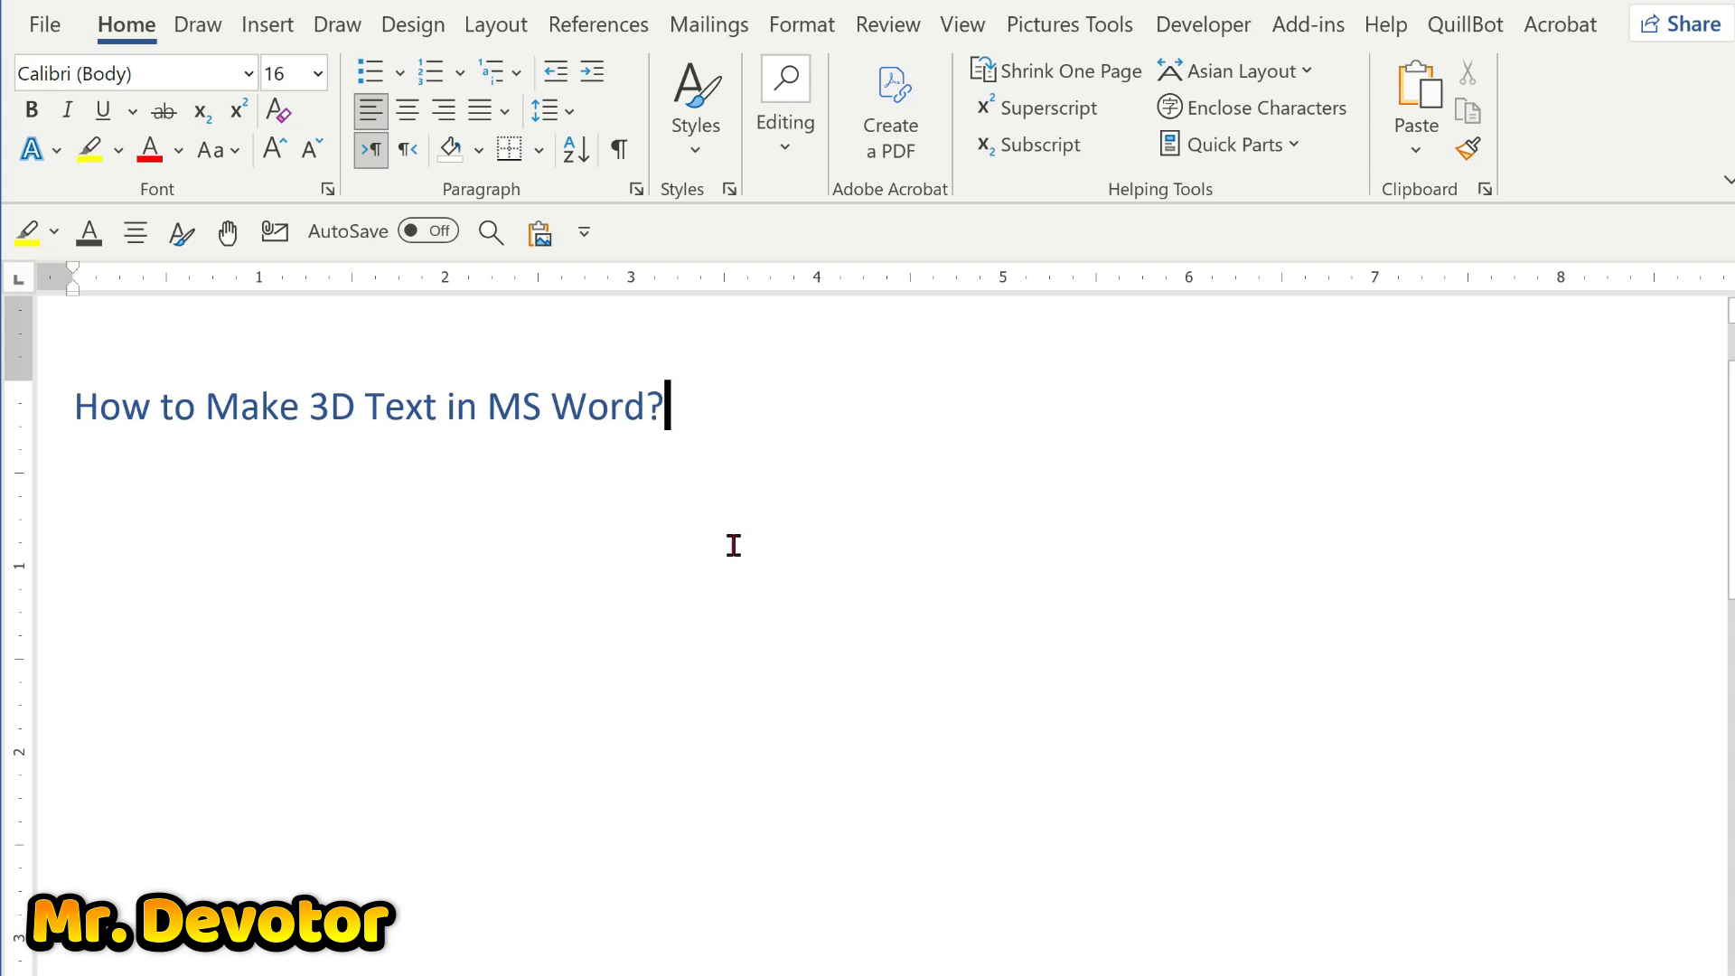
Insert a WordArt object in the plain blue shadowed style and position it below the heading.
click(267, 25)
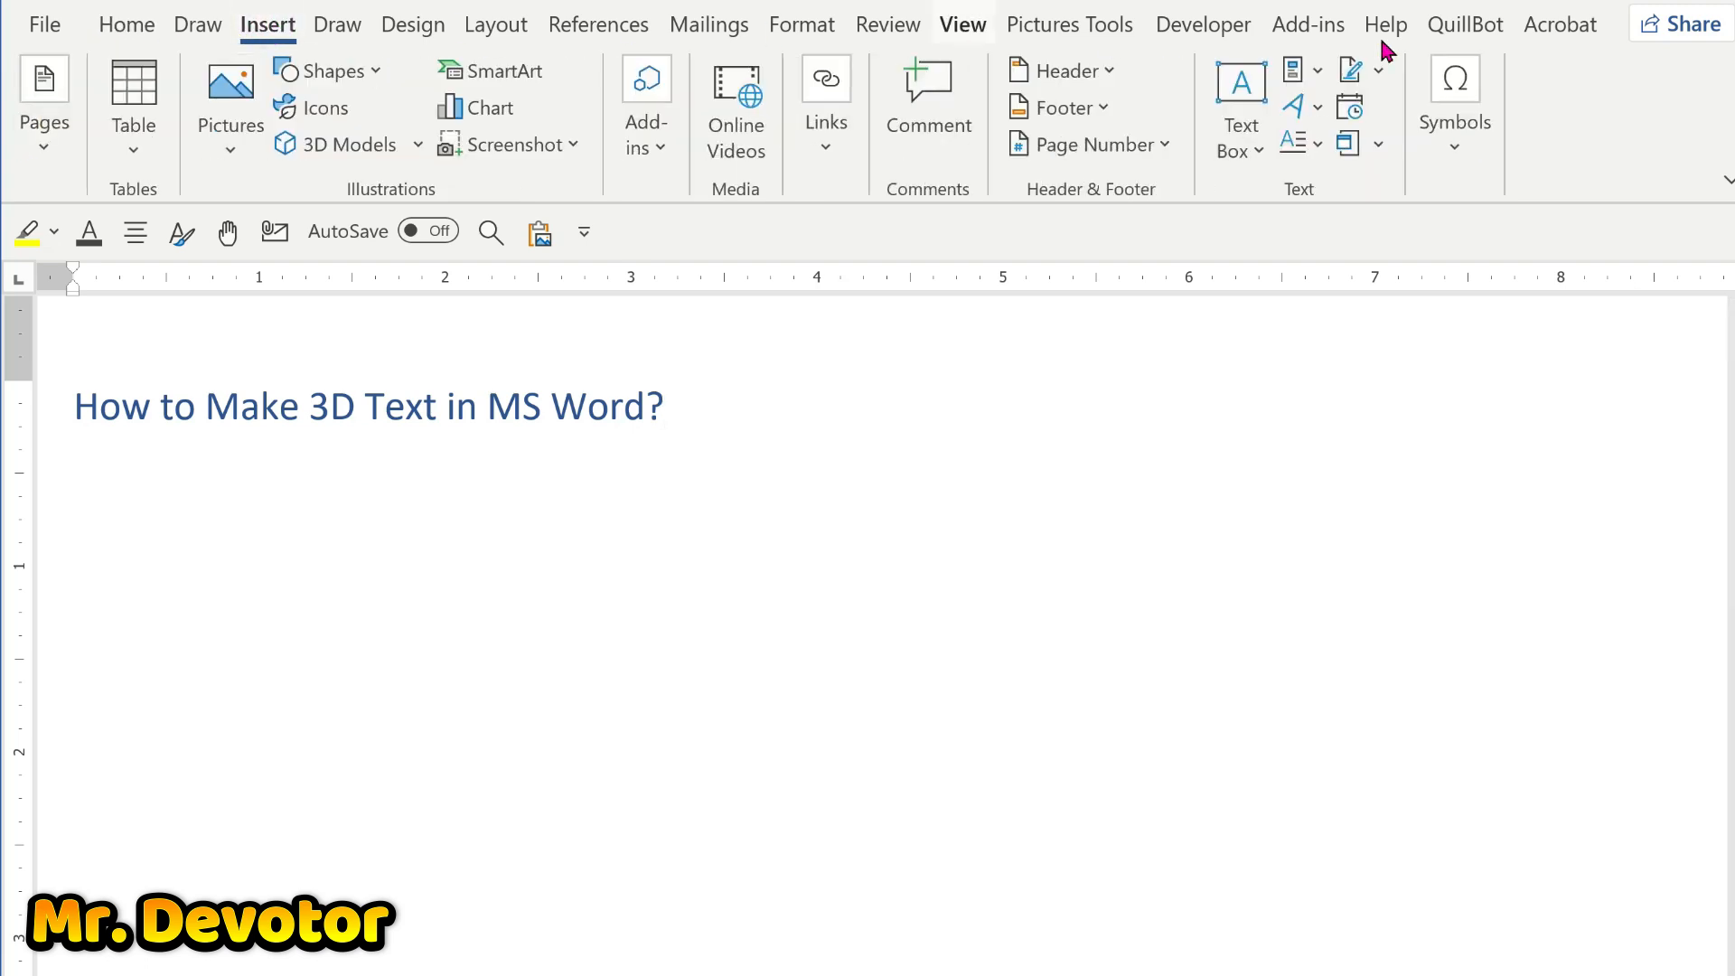
click(1317, 106)
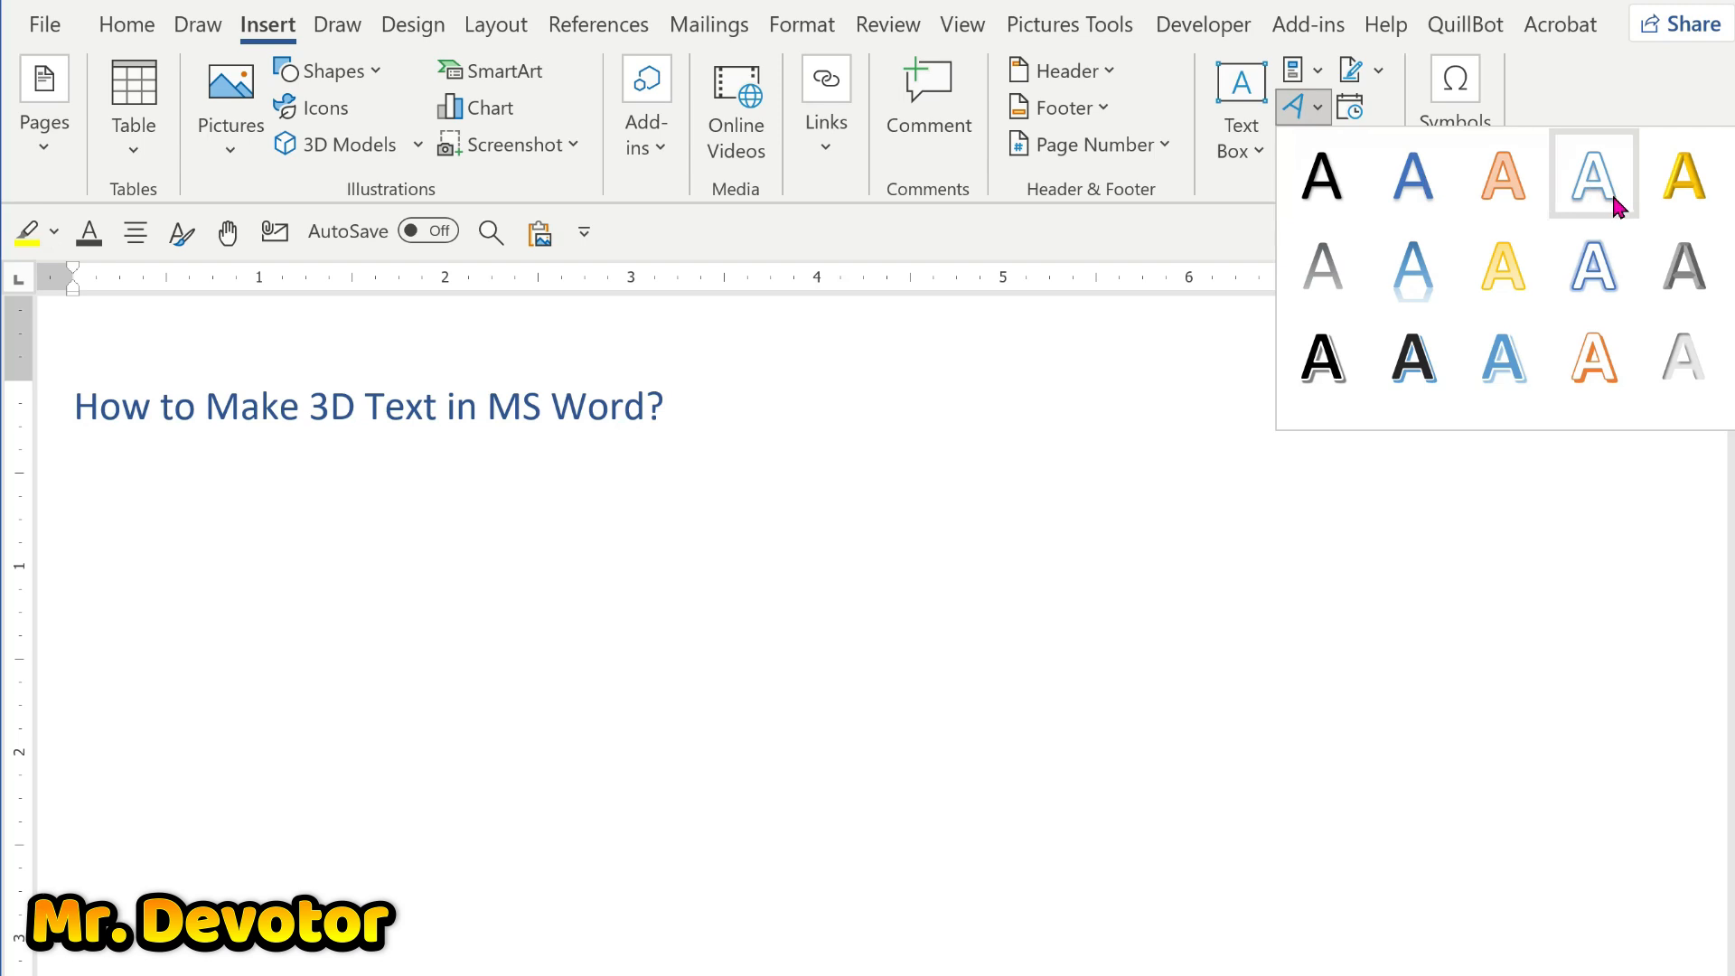
click(1421, 201)
drag(464, 395, 465, 542)
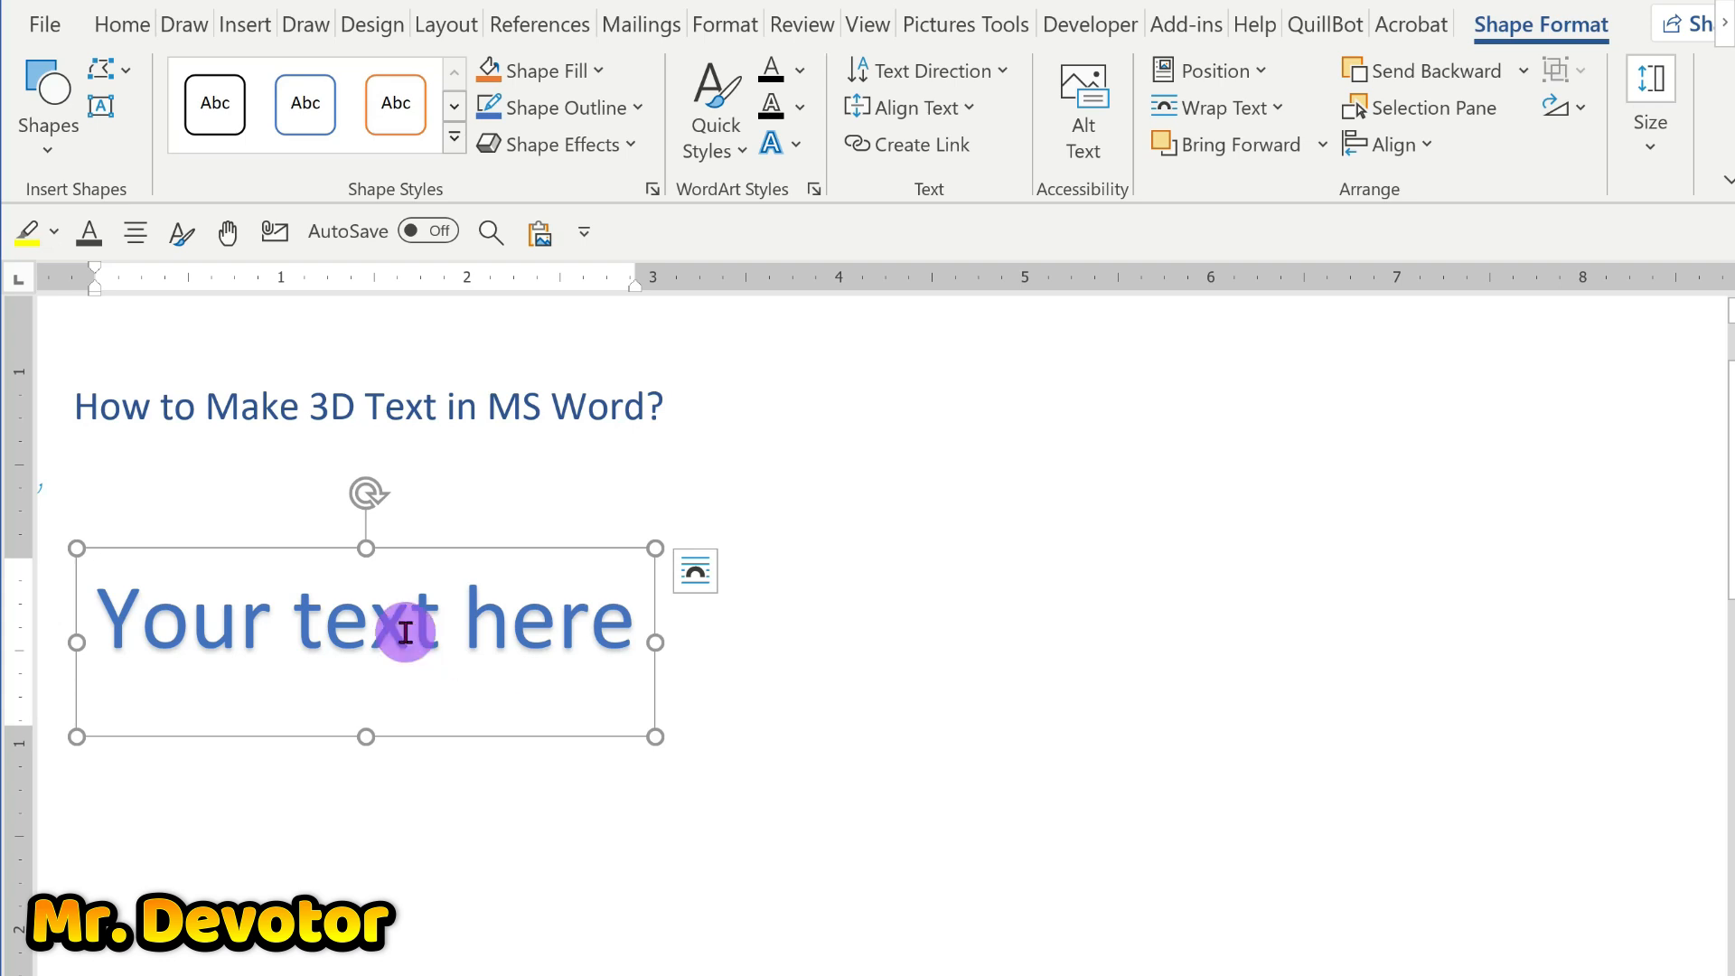
Replace the WordArt placeholder text with "3D TEXT".
key(ctrl+a)
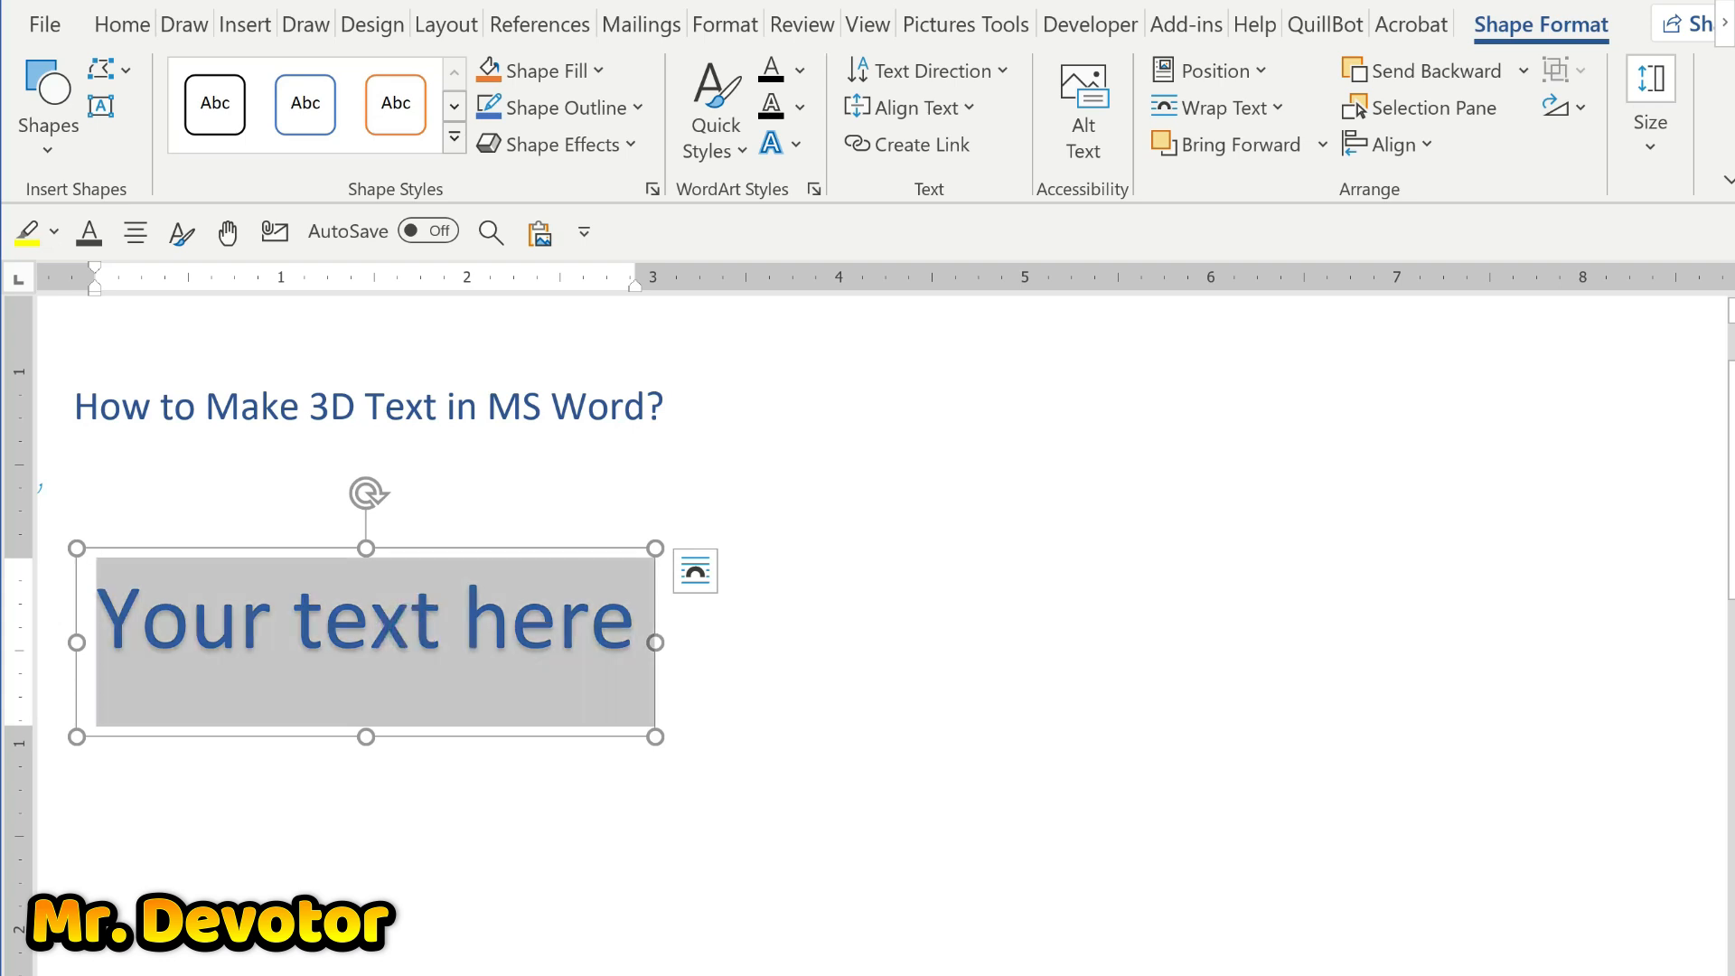
text(3D)
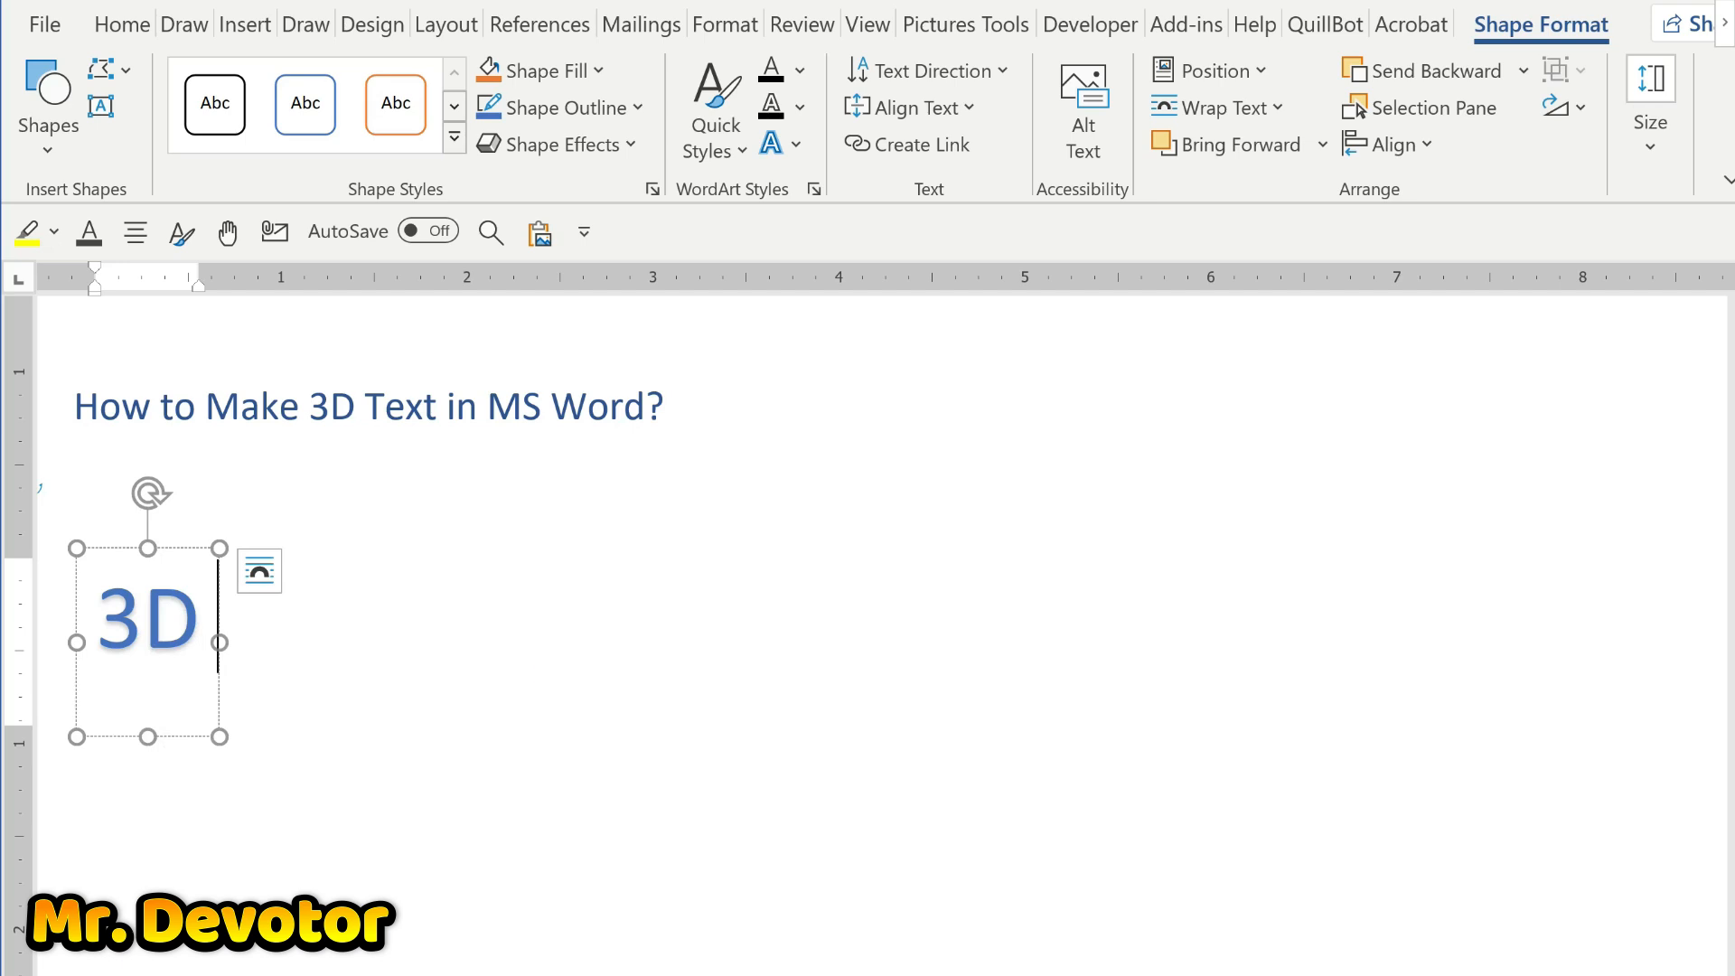
text( TEXT)
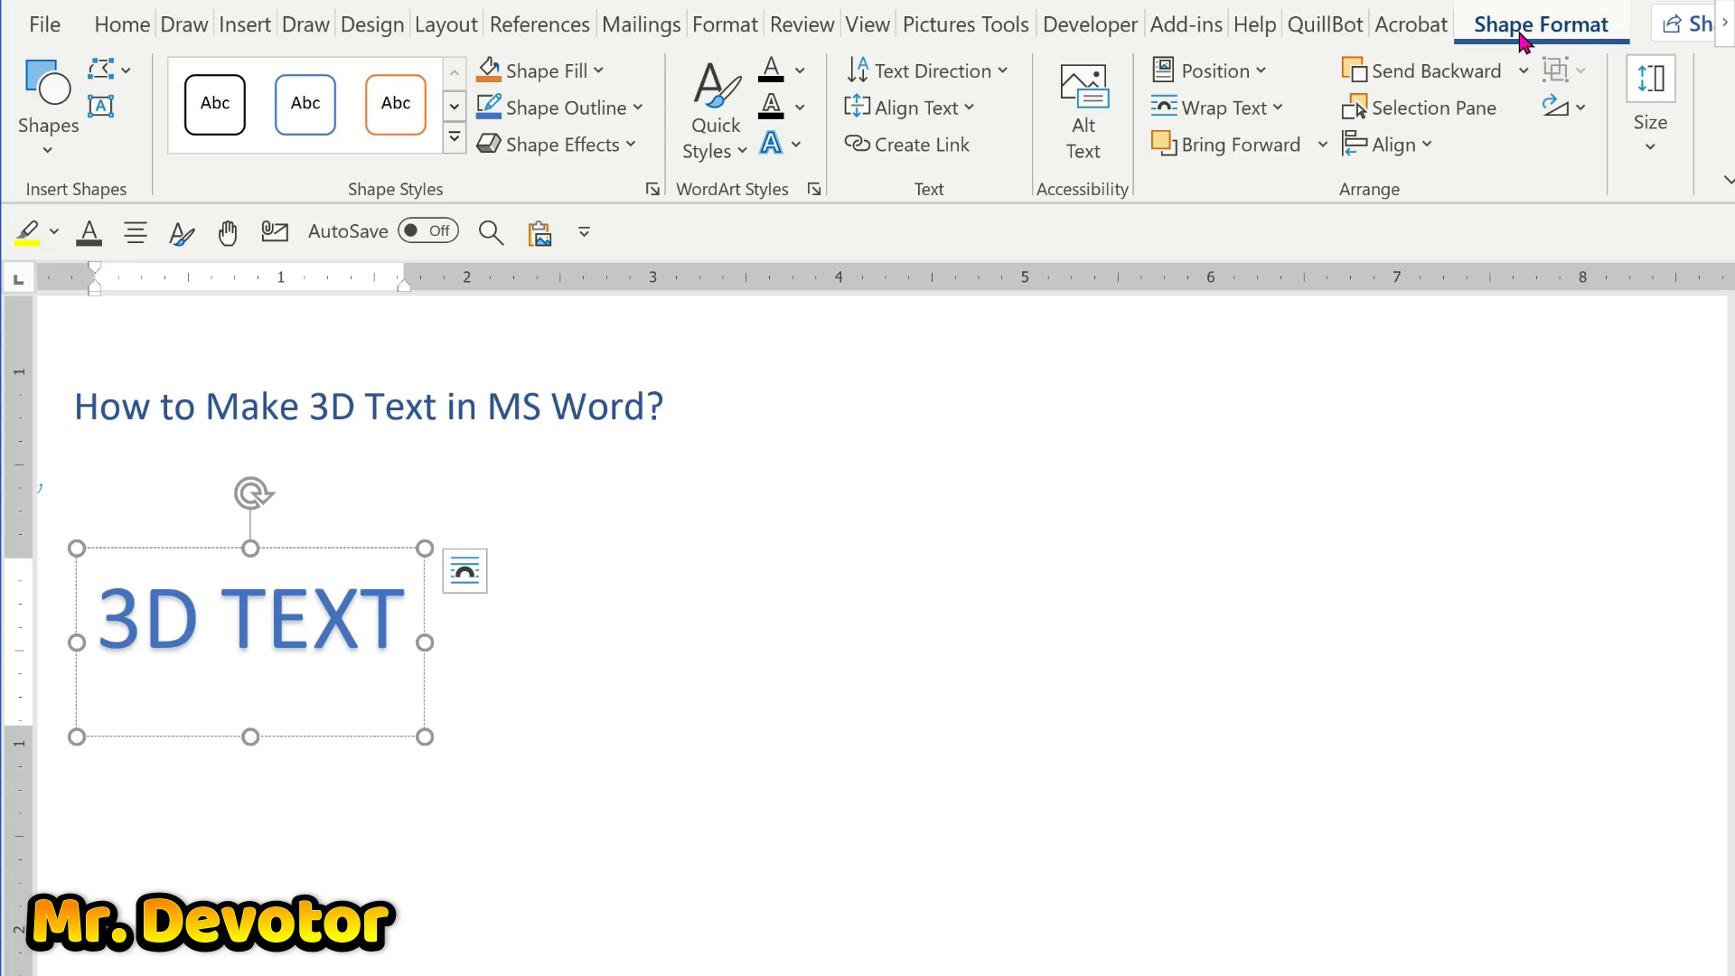
Apply the Parallel 3-D Rotation preset that tilts the WordArt text gently upward from left to right.
click(799, 148)
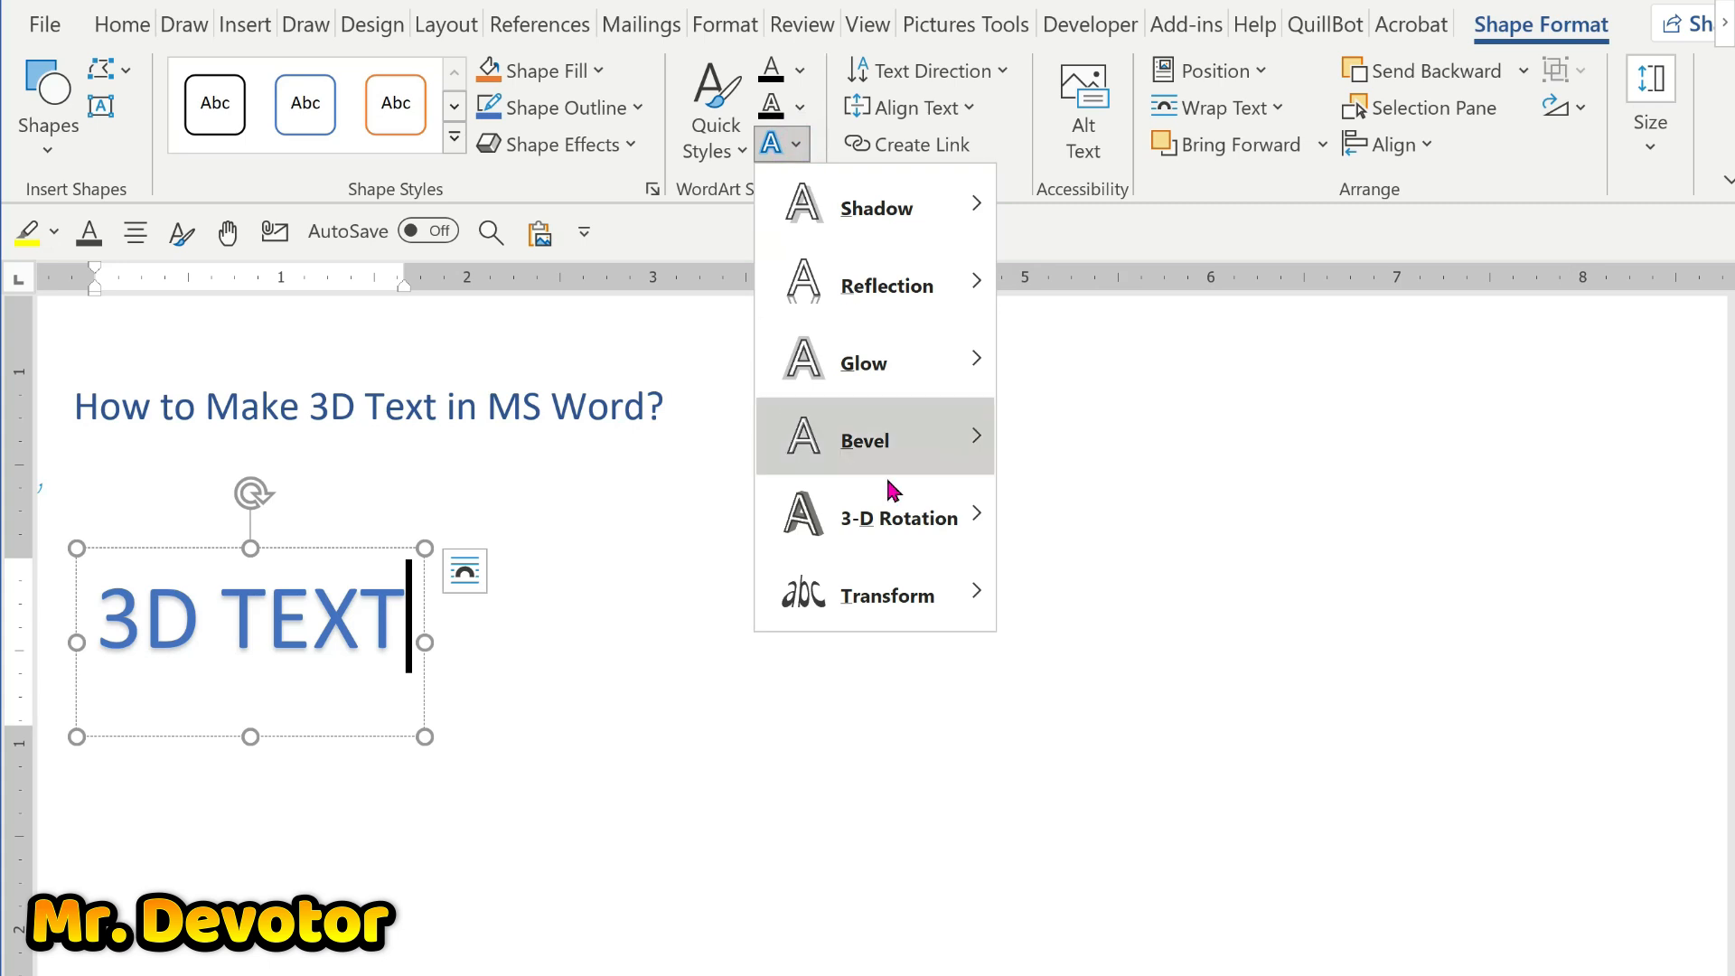
mouse_move(906, 523)
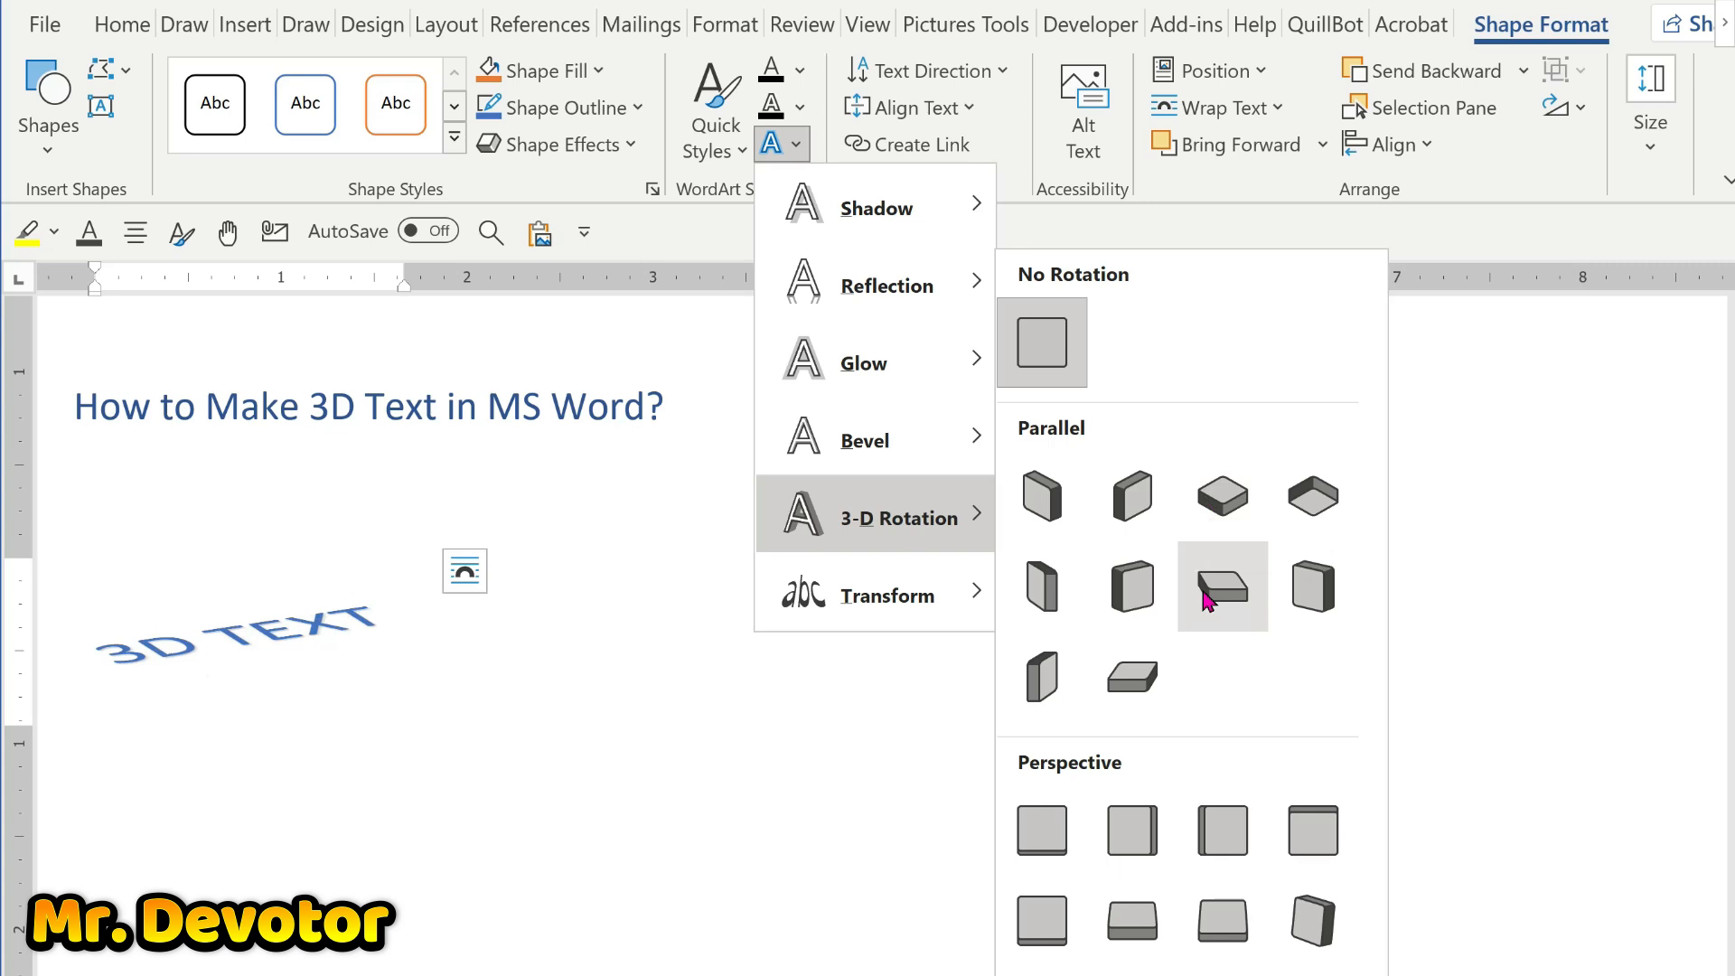
click(1129, 592)
click(511, 631)
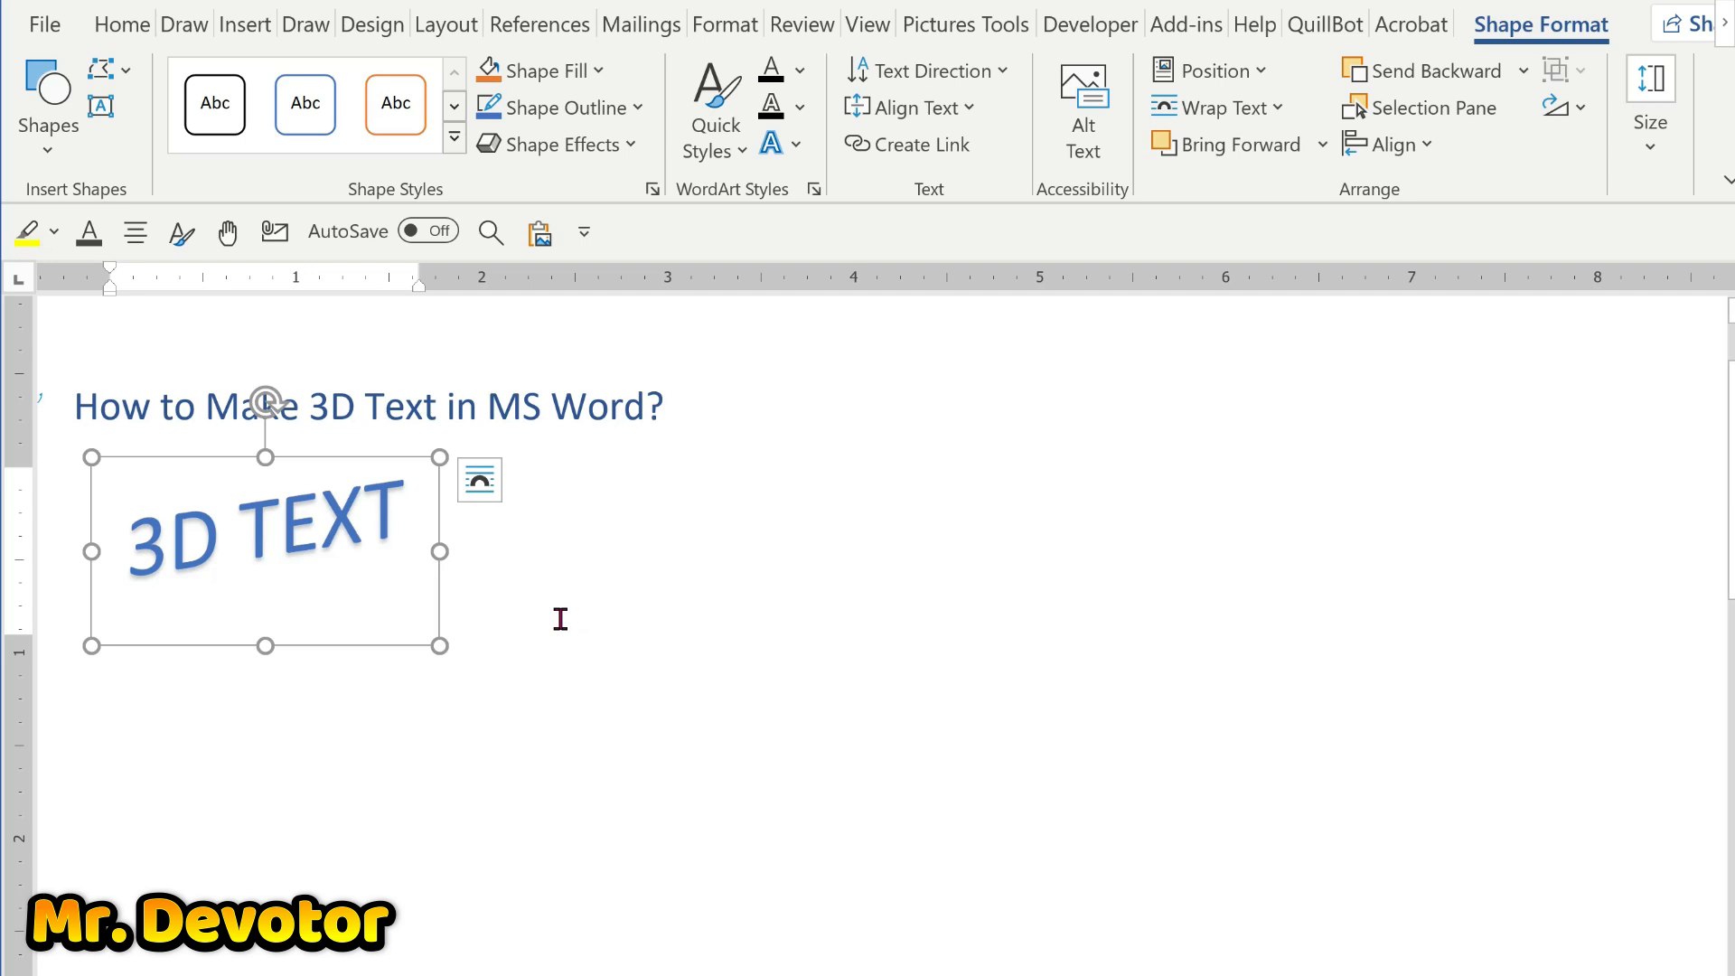
Select the whole WordArt text and open its detailed 3-D Rotation options.
drag(137, 544, 371, 524)
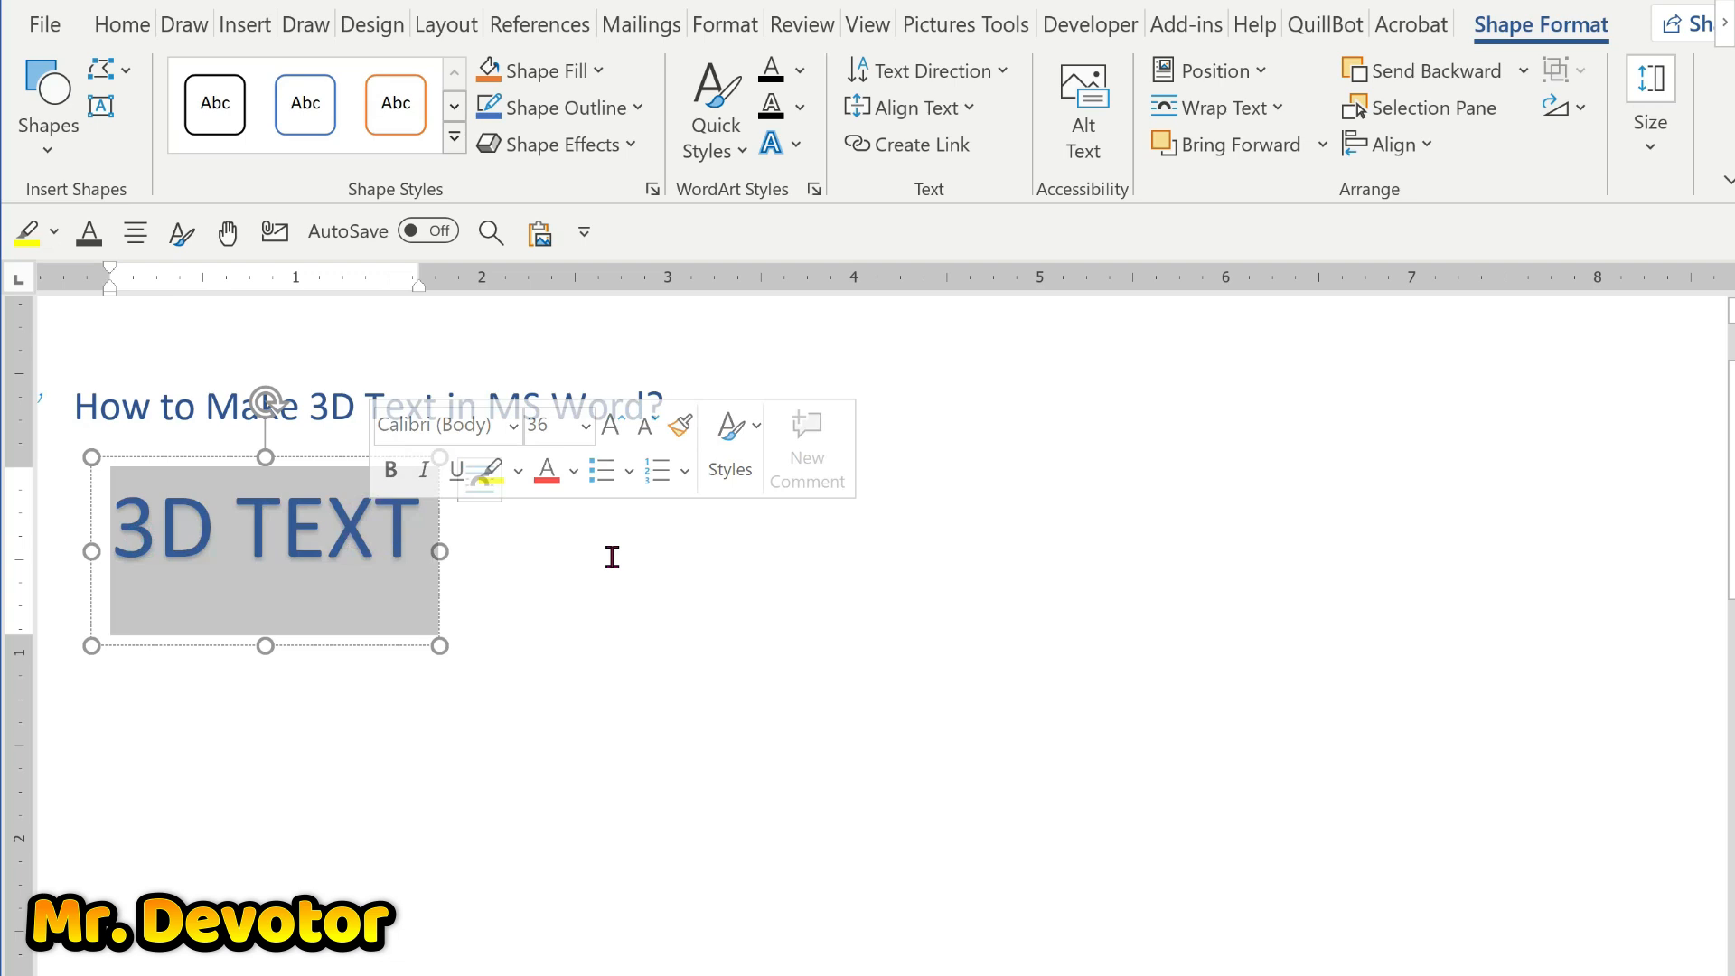
click(1526, 34)
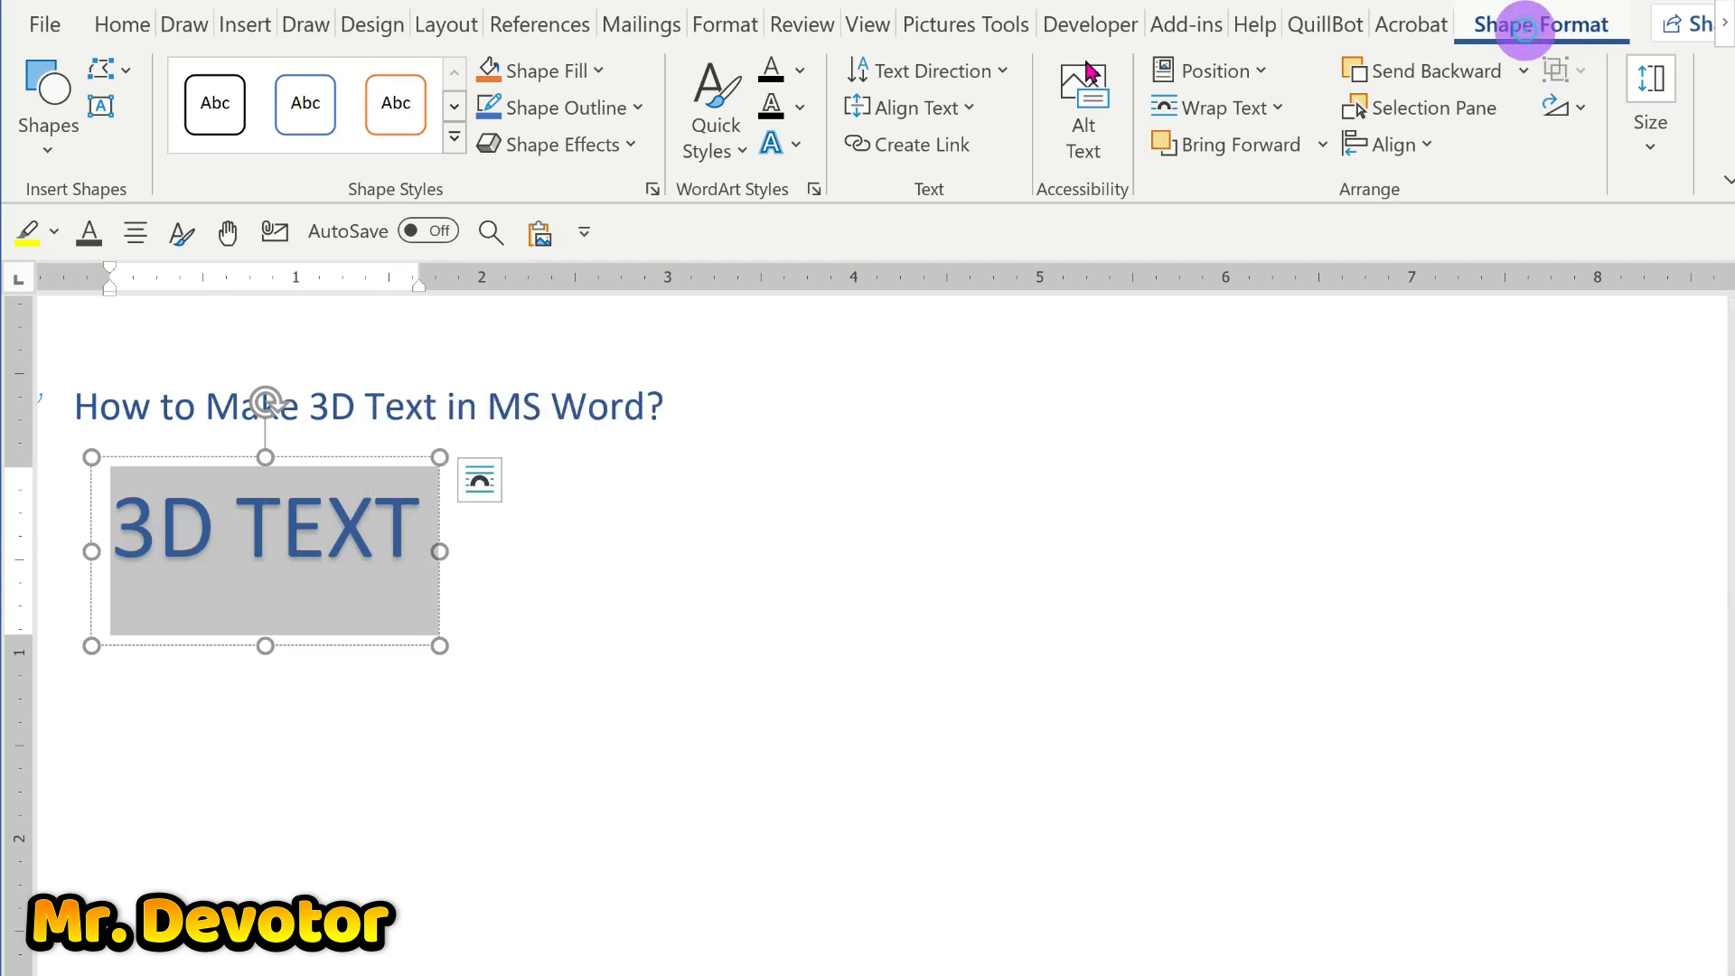
click(795, 146)
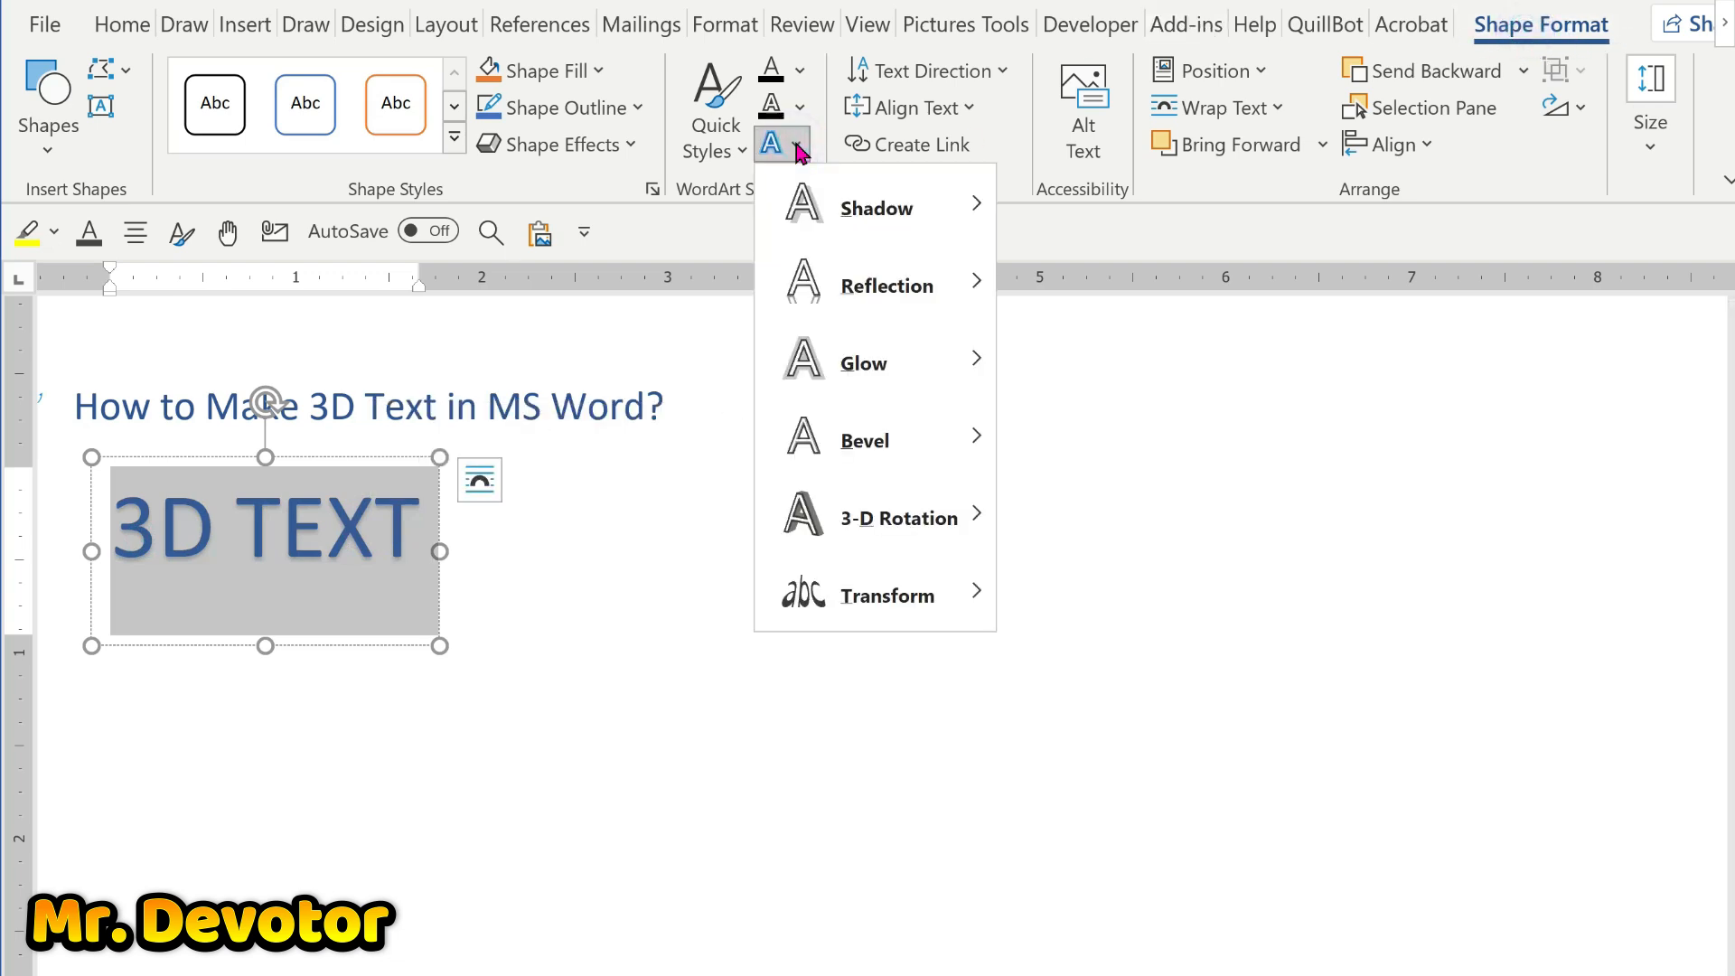
mouse_move(911, 536)
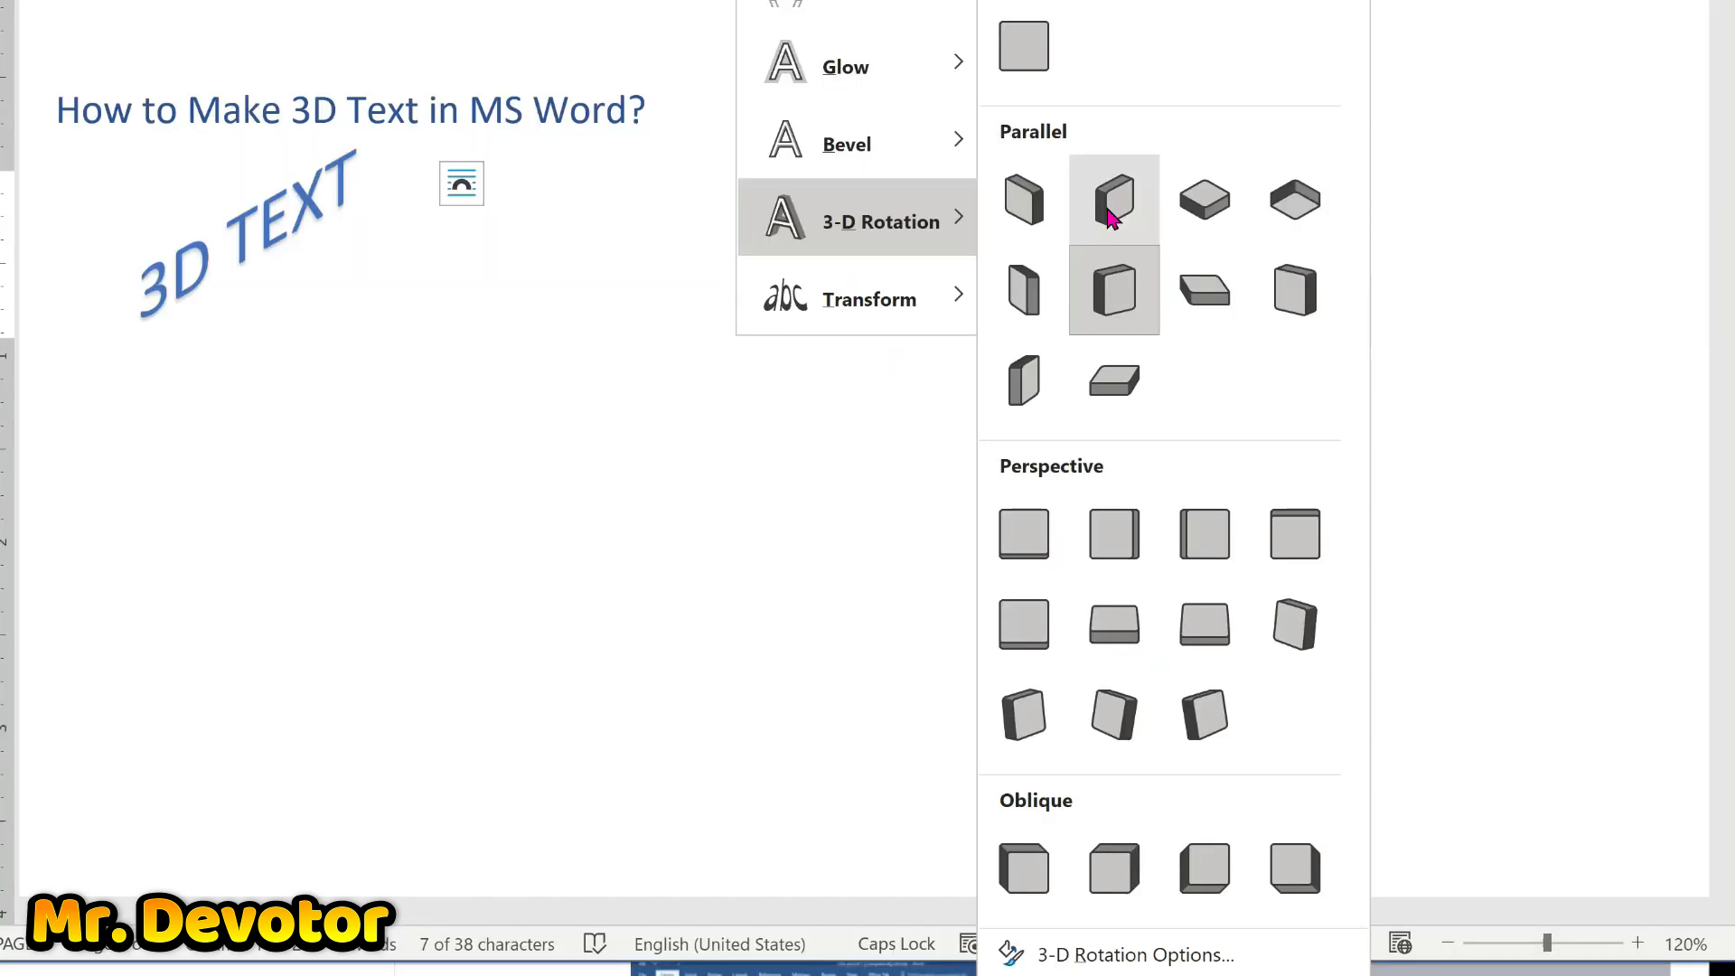
click(1108, 955)
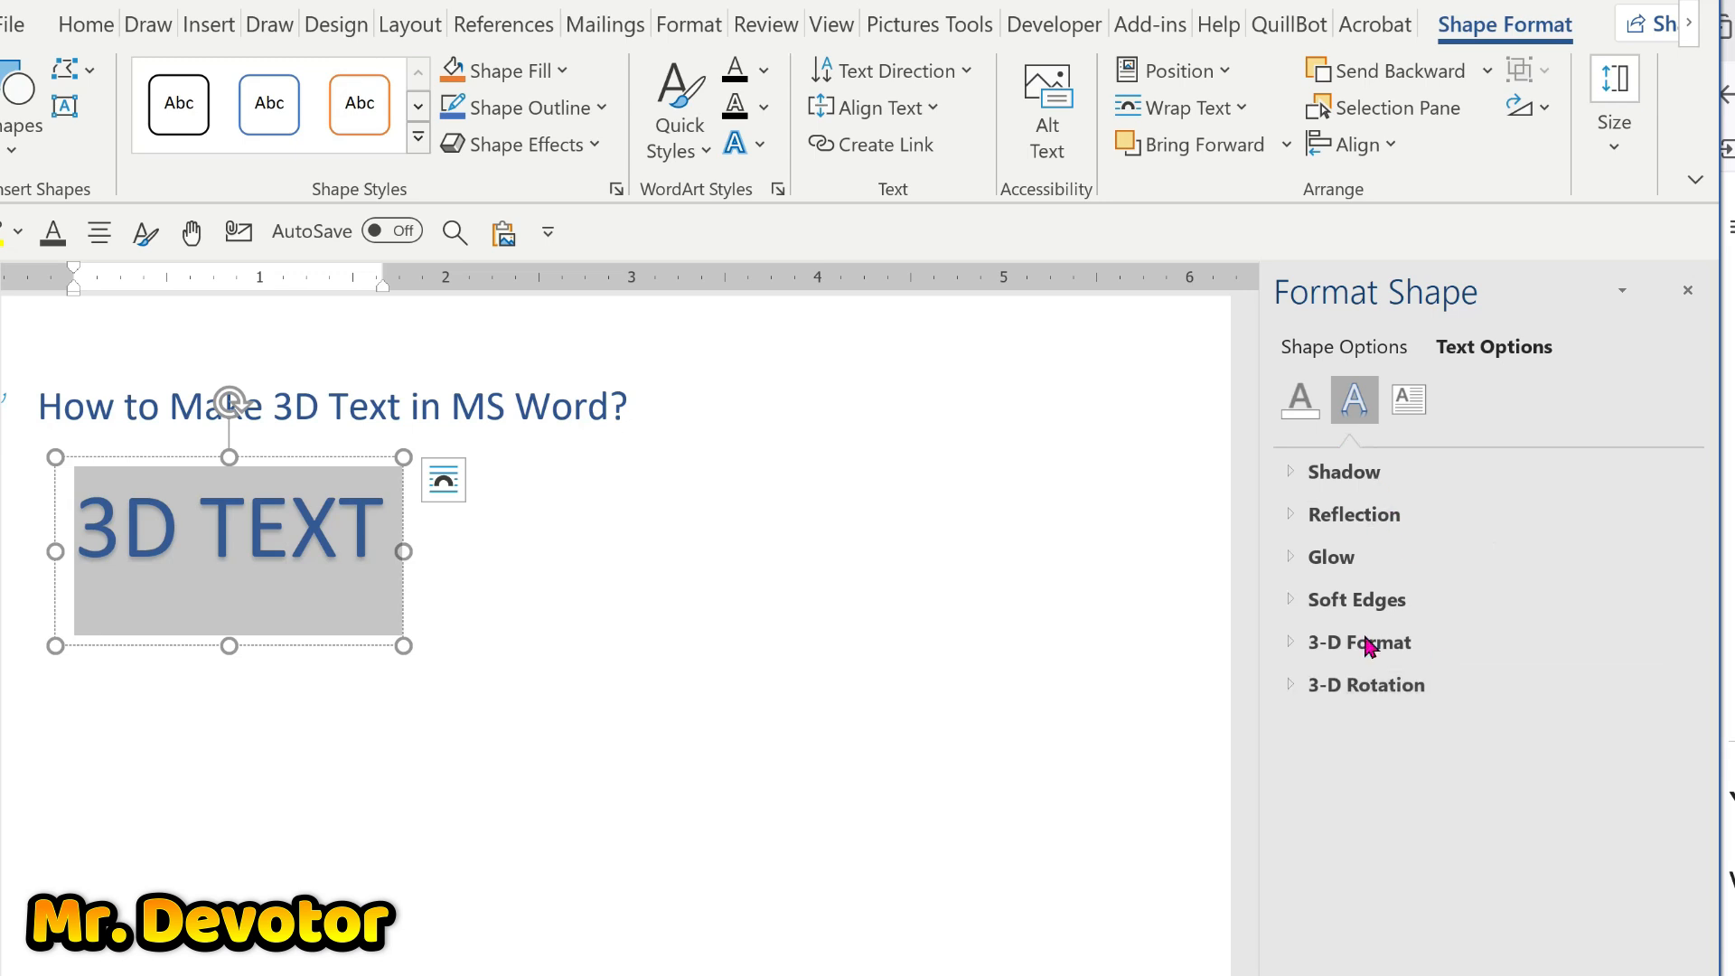
Change the text shadow's color to the standard gold-orange.
click(1290, 472)
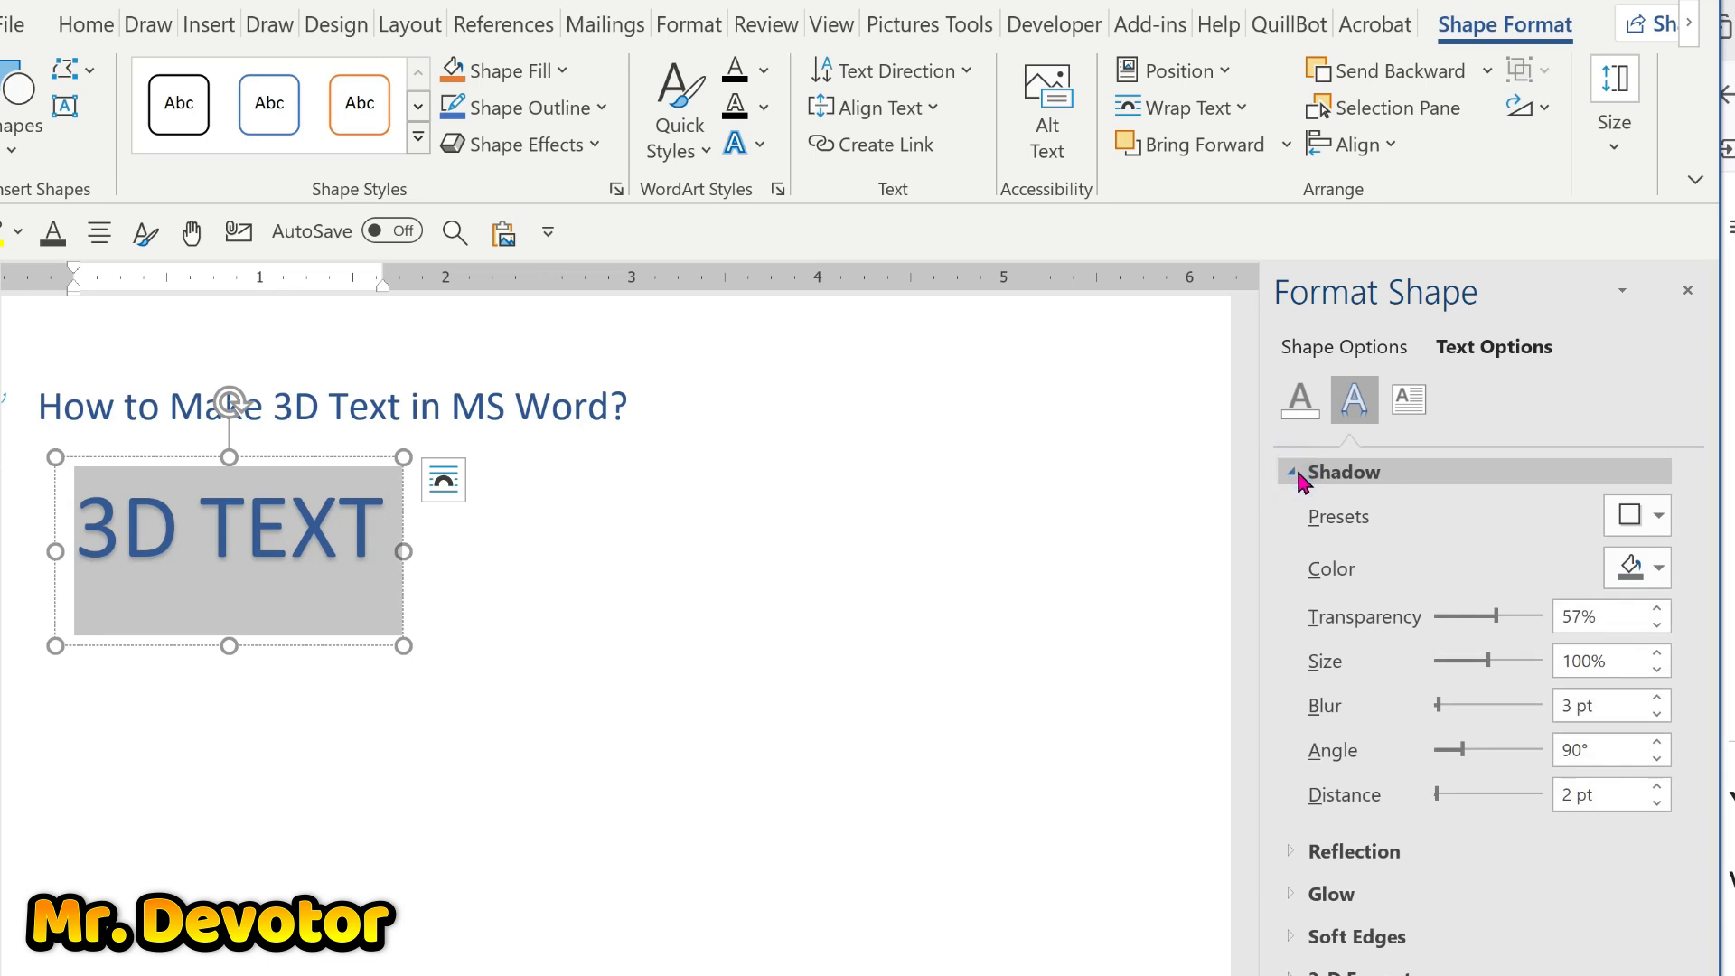
click(1661, 569)
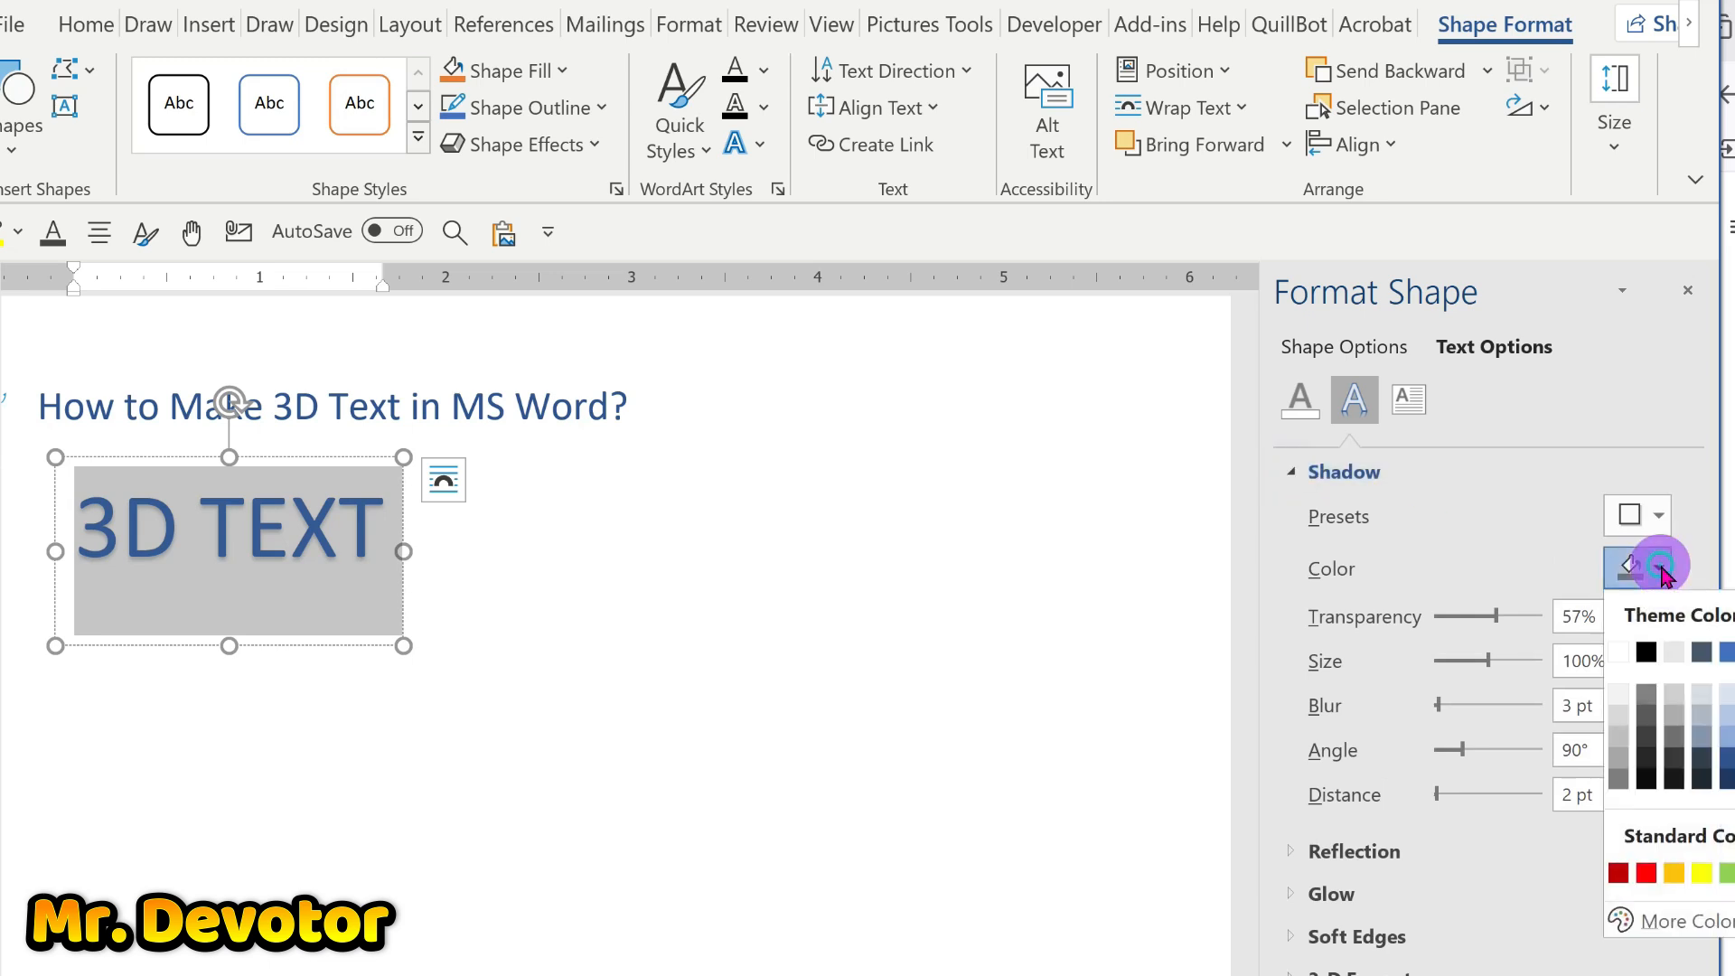
click(1674, 872)
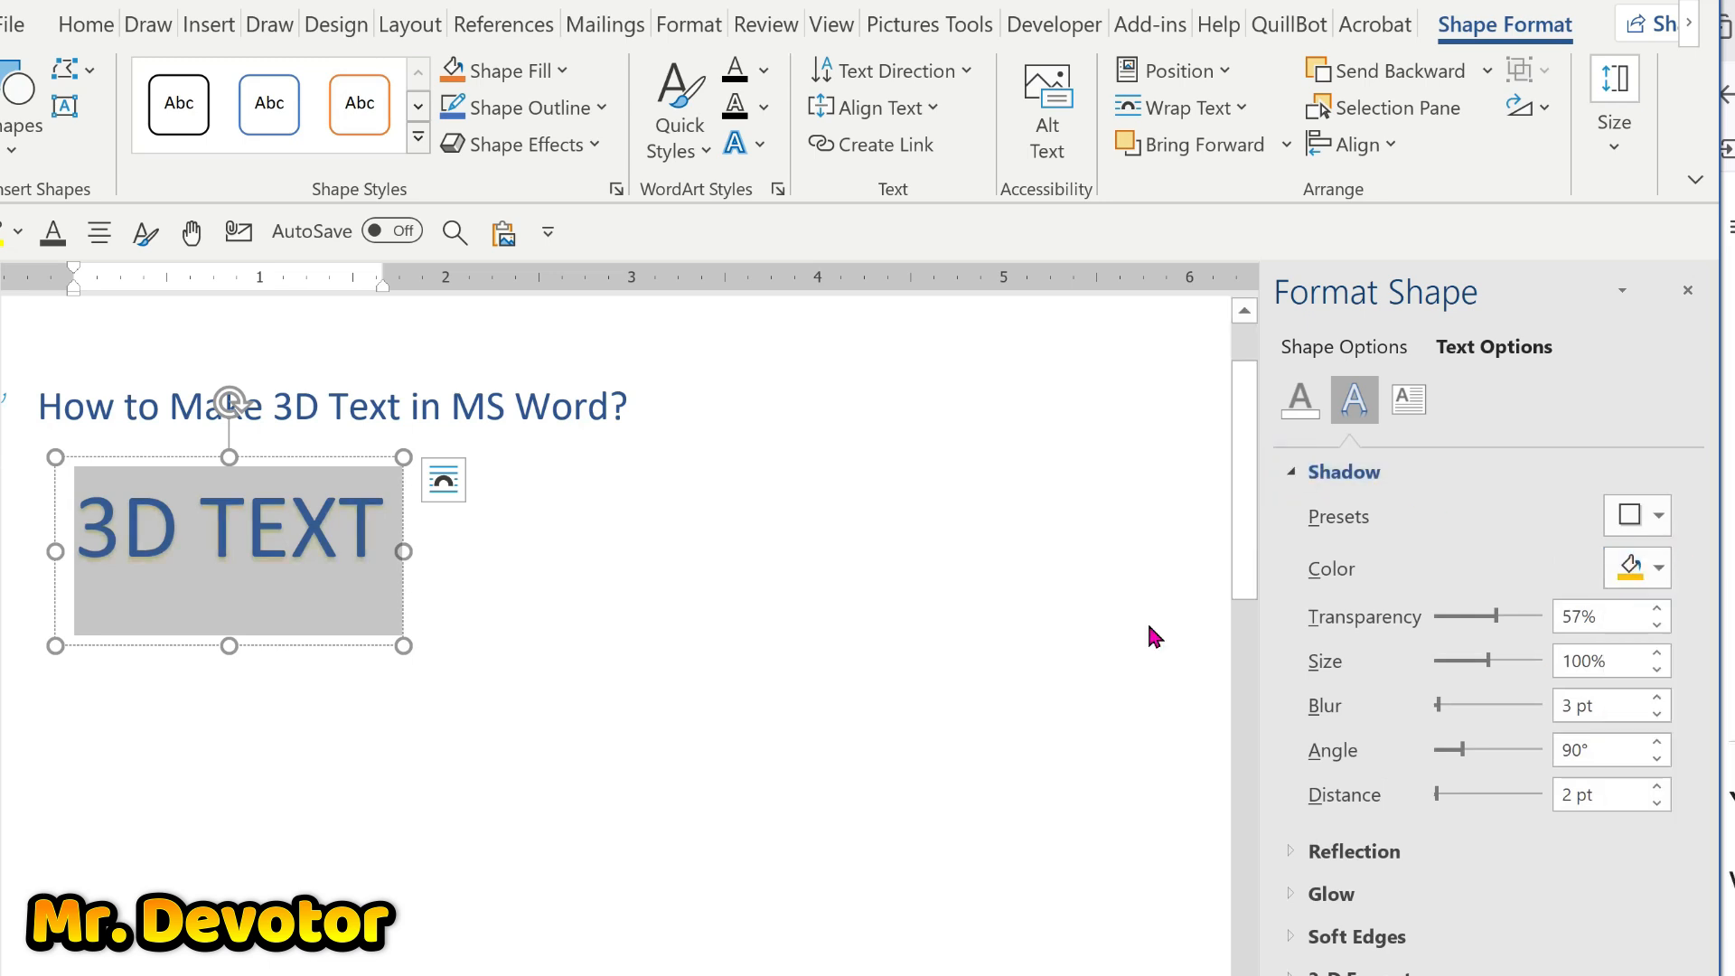
Set the text shadow to 48% transparency, 97% size, 29 pt blur and about 31 pt distance.
drag(1501, 627, 1485, 664)
click(1489, 662)
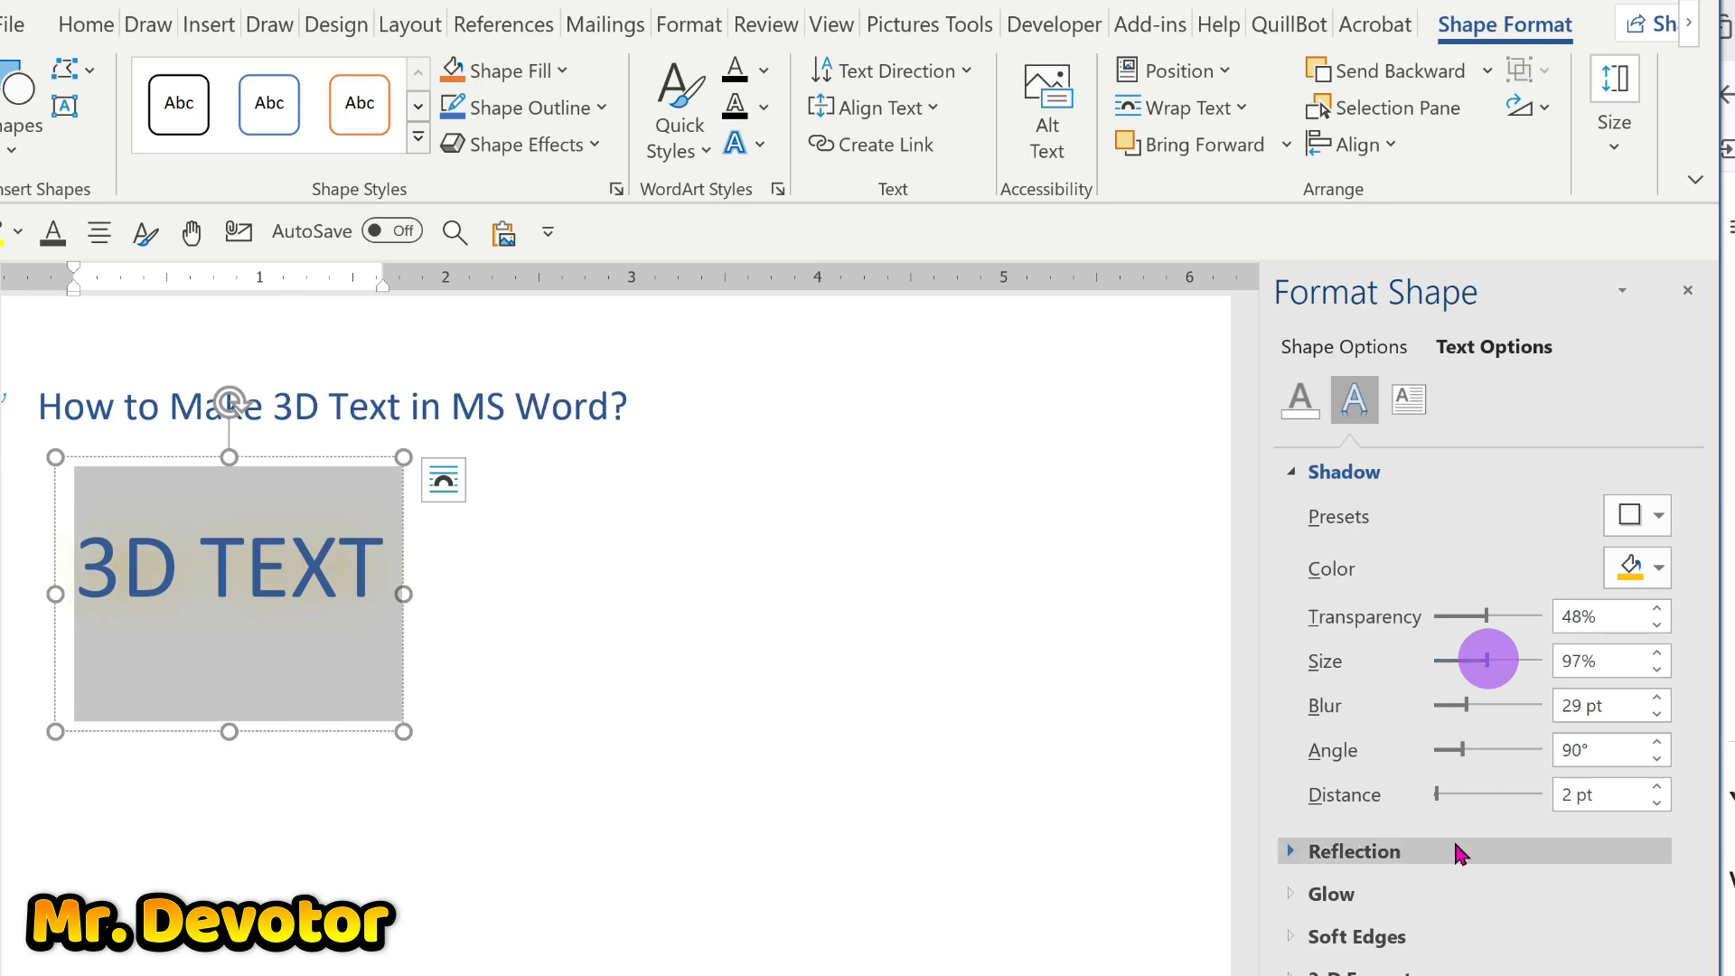
drag(1437, 793, 1457, 799)
drag(1472, 602, 1457, 595)
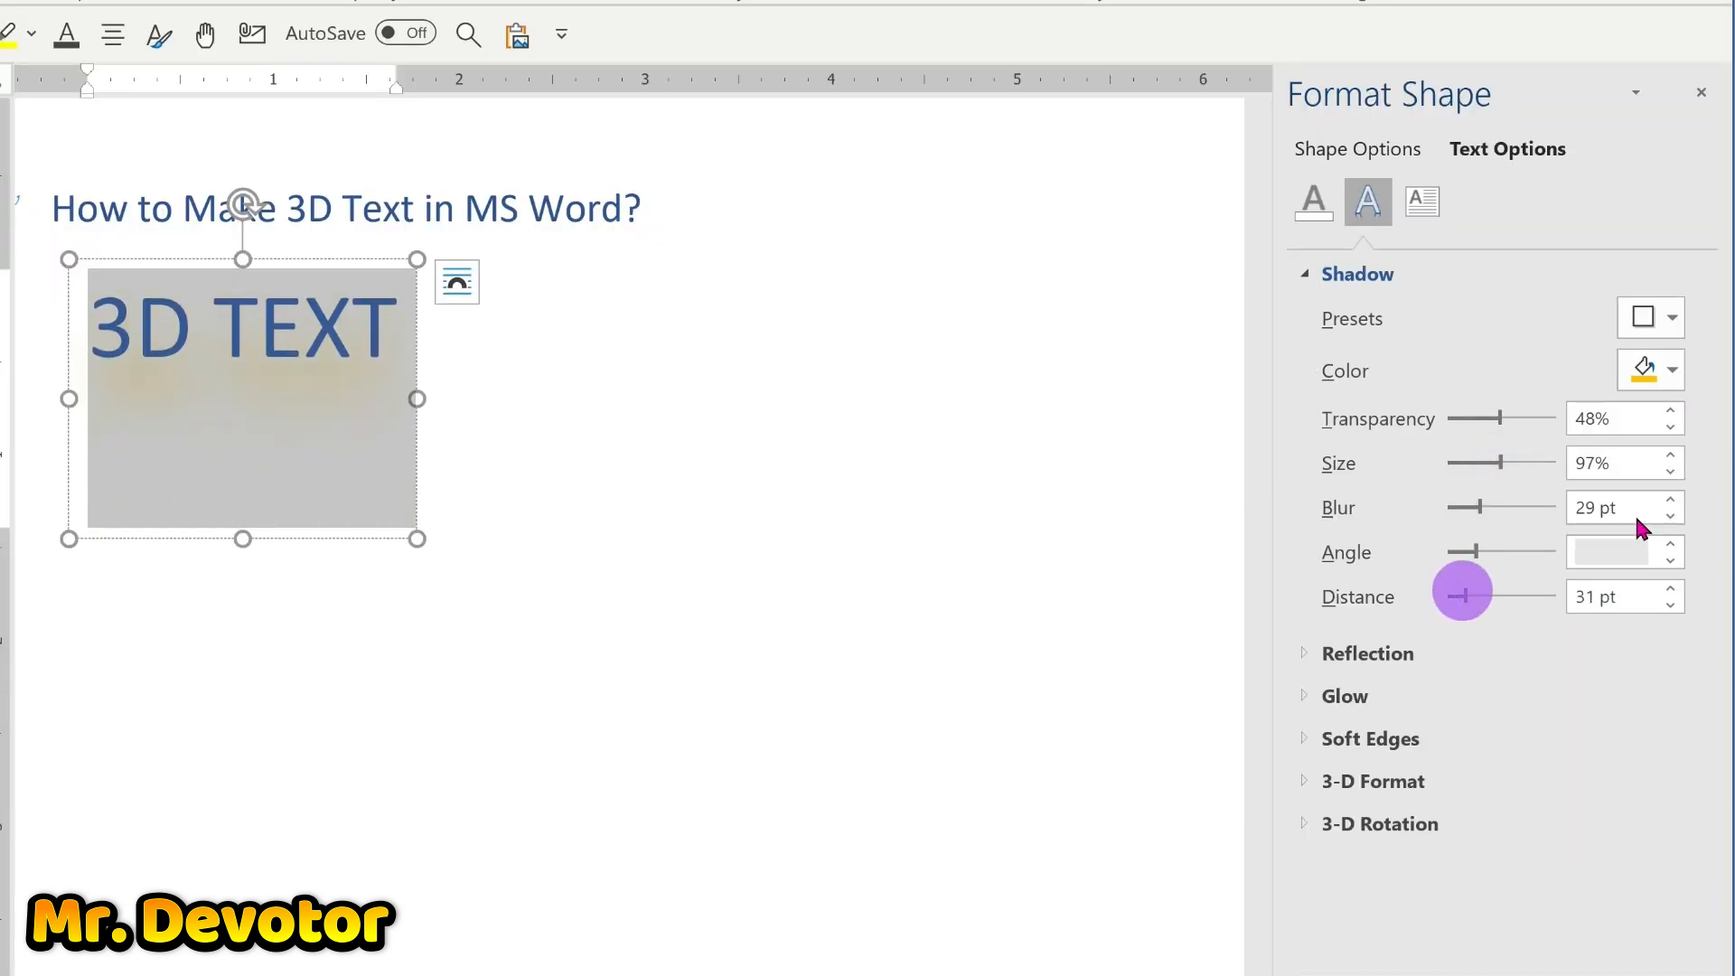
click(1311, 282)
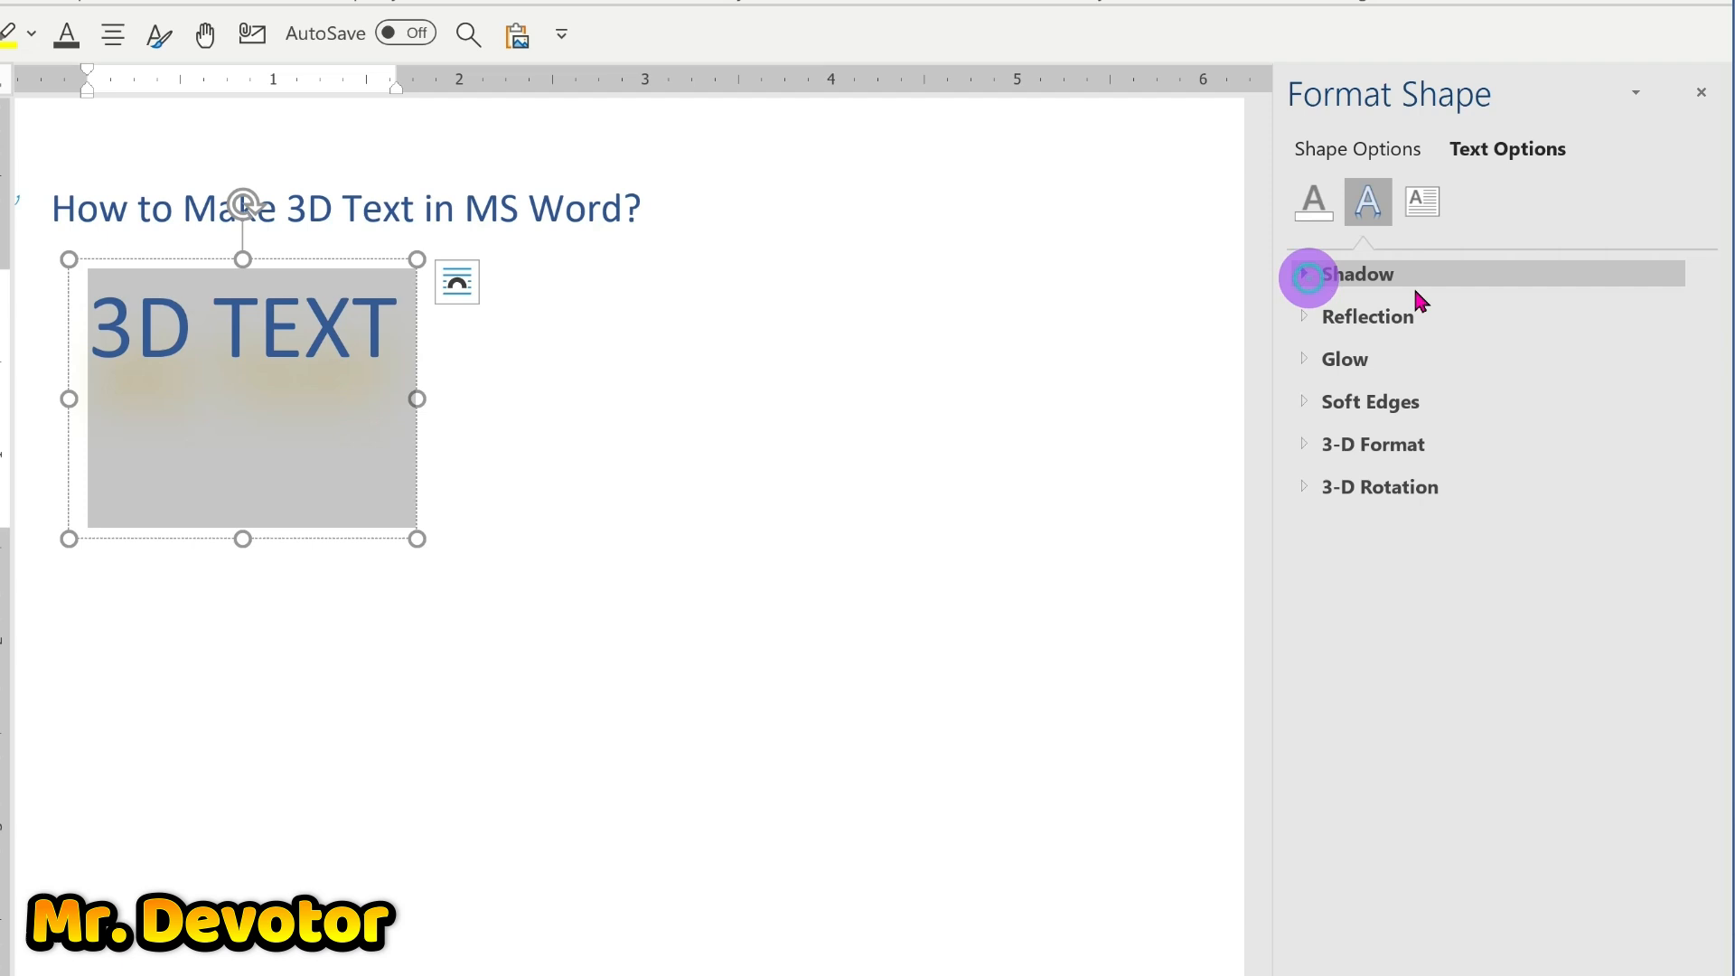
Try several reflection presets, keep one with 0.5 pt blur and 2.4 pt distance, and set its transparency to 36% and size to 8%.
click(1308, 316)
click(1658, 358)
click(1730, 619)
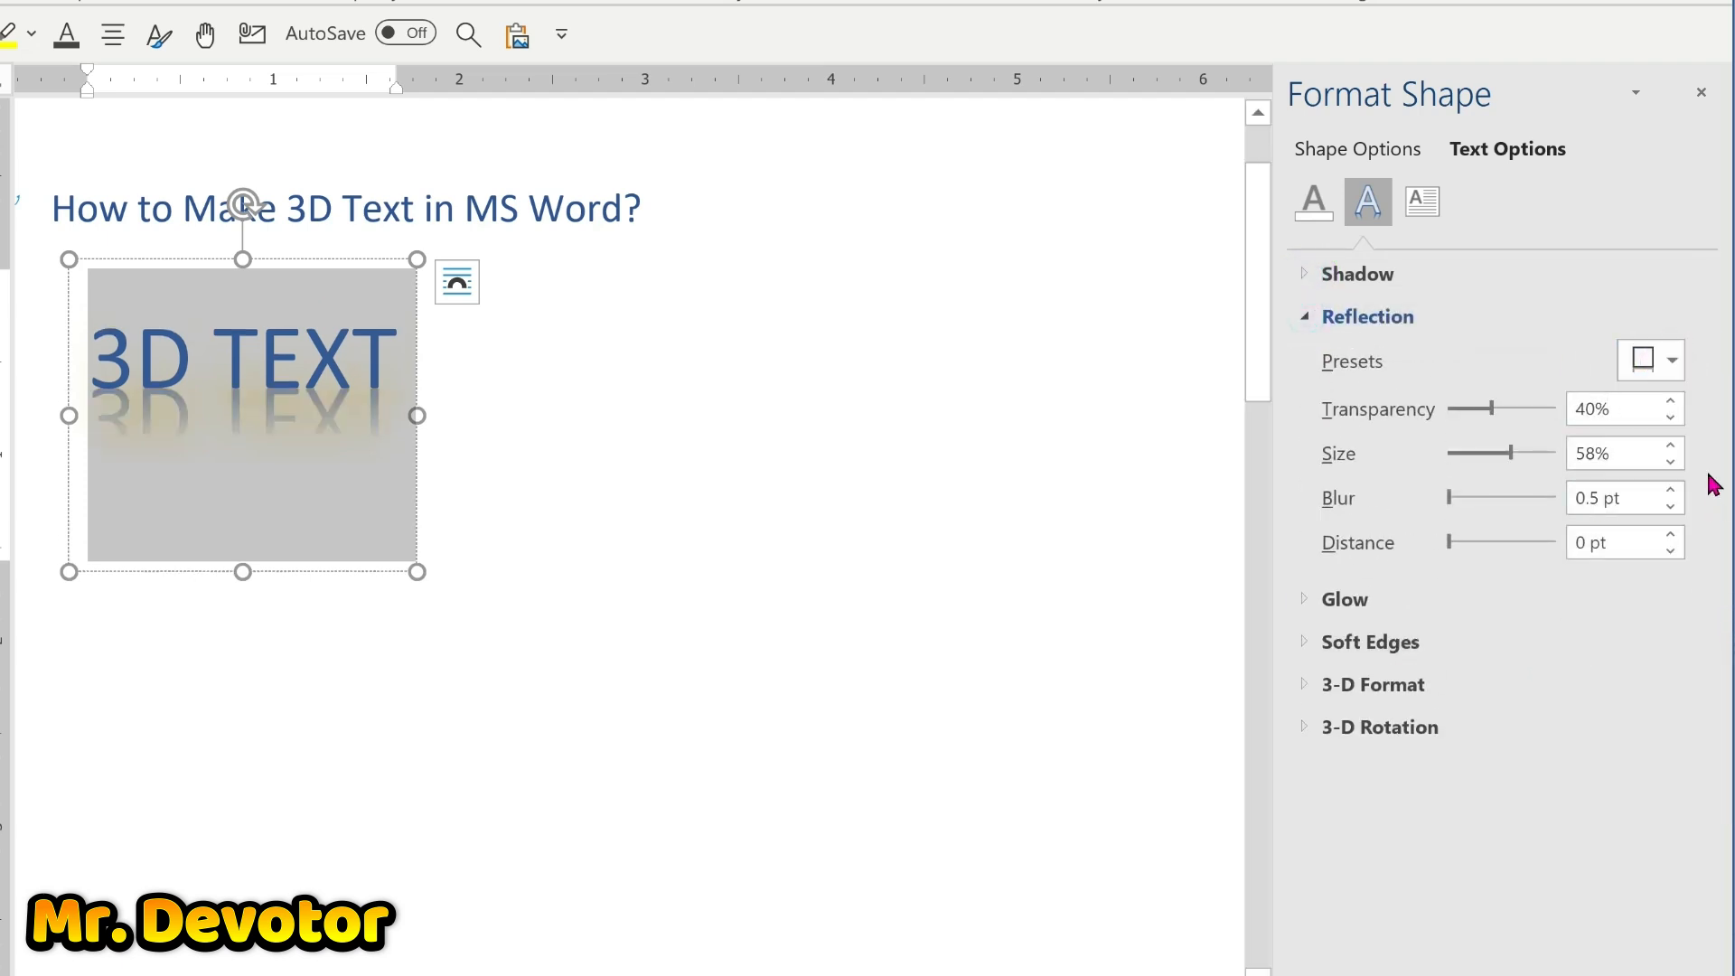
click(1672, 362)
click(1661, 723)
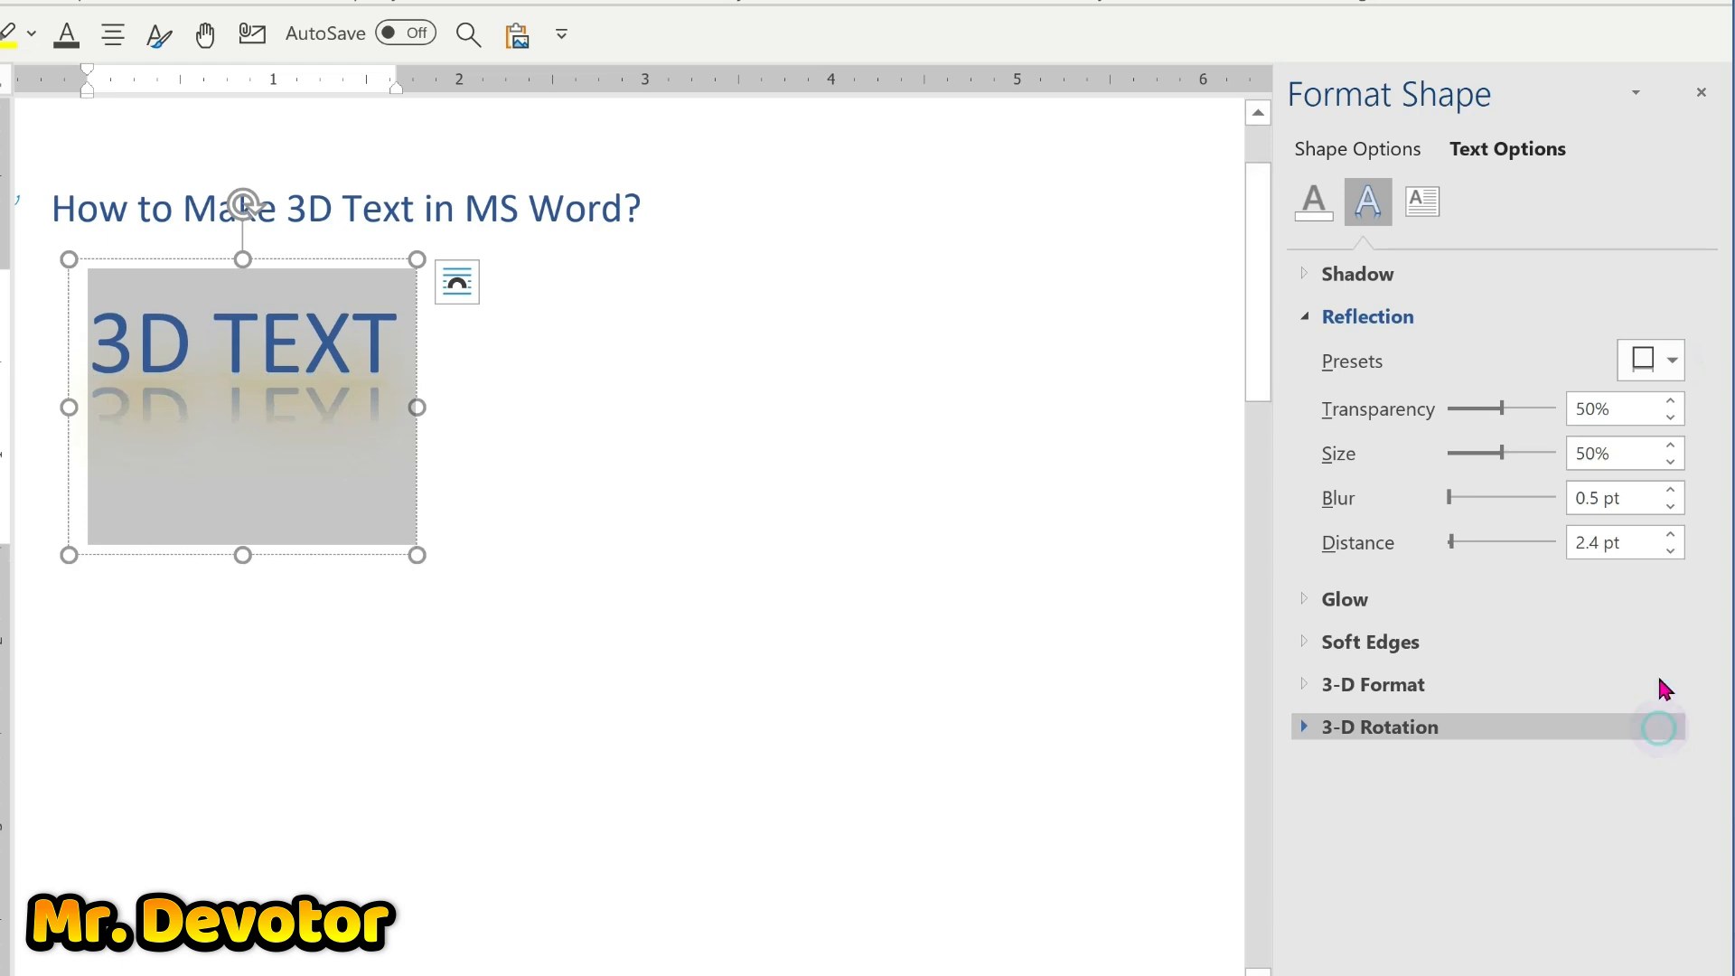
click(1672, 366)
click(1729, 718)
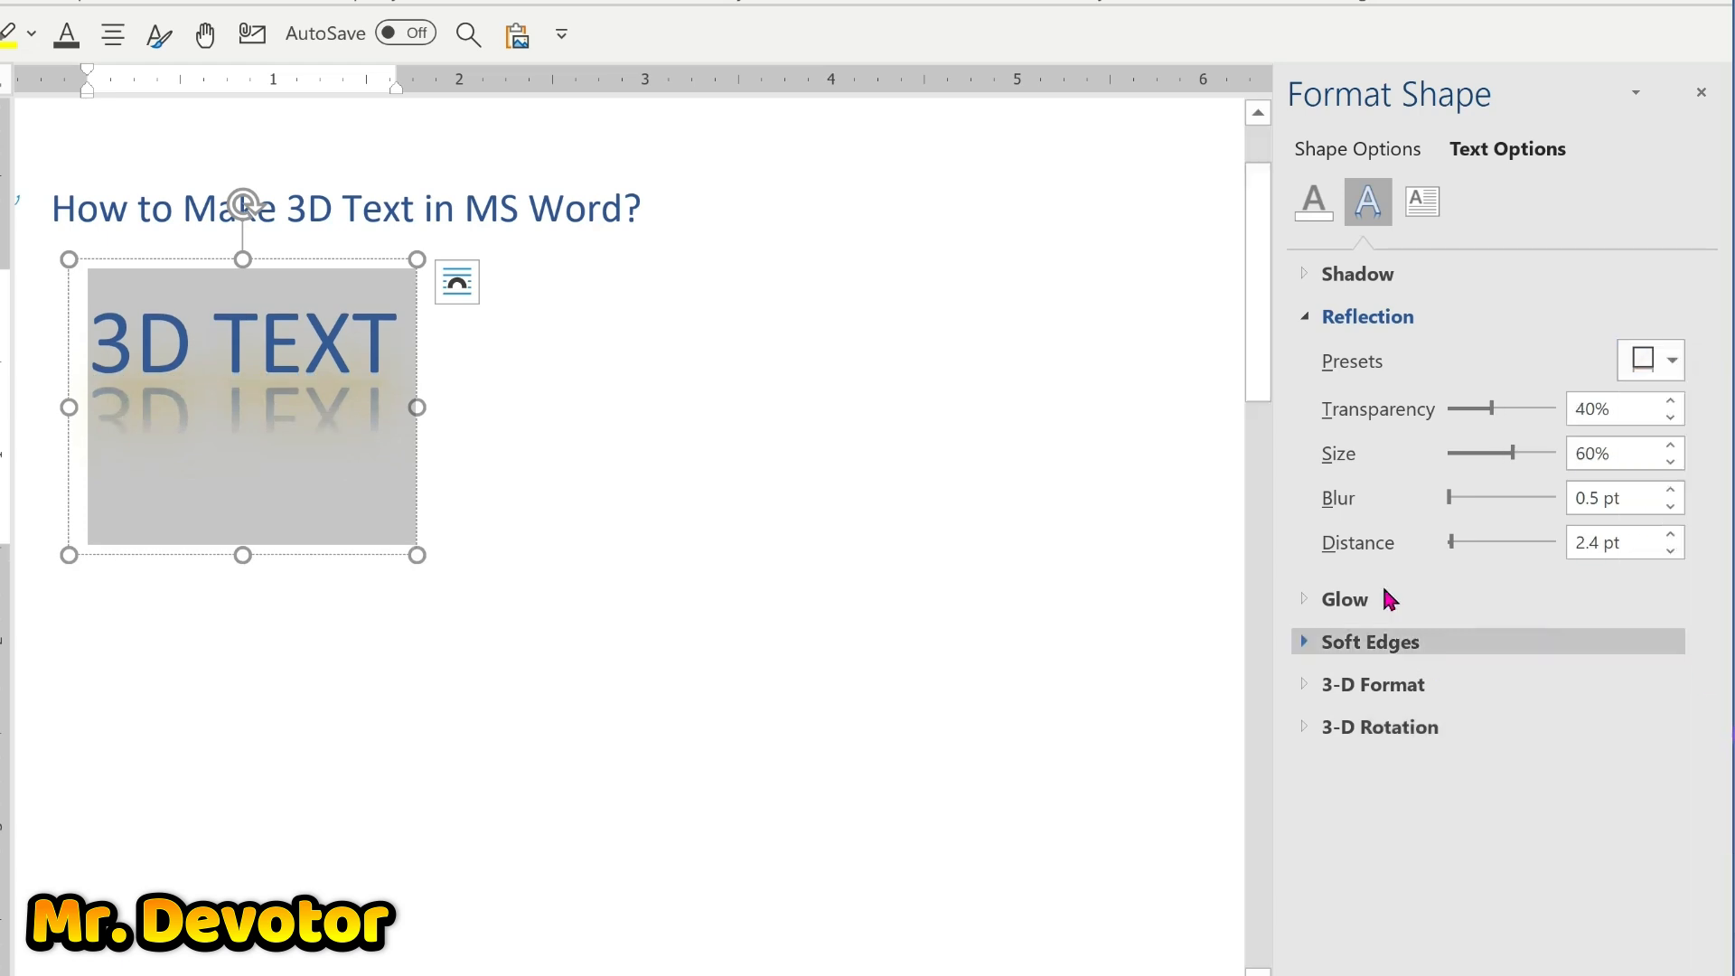
drag(1493, 417, 1464, 461)
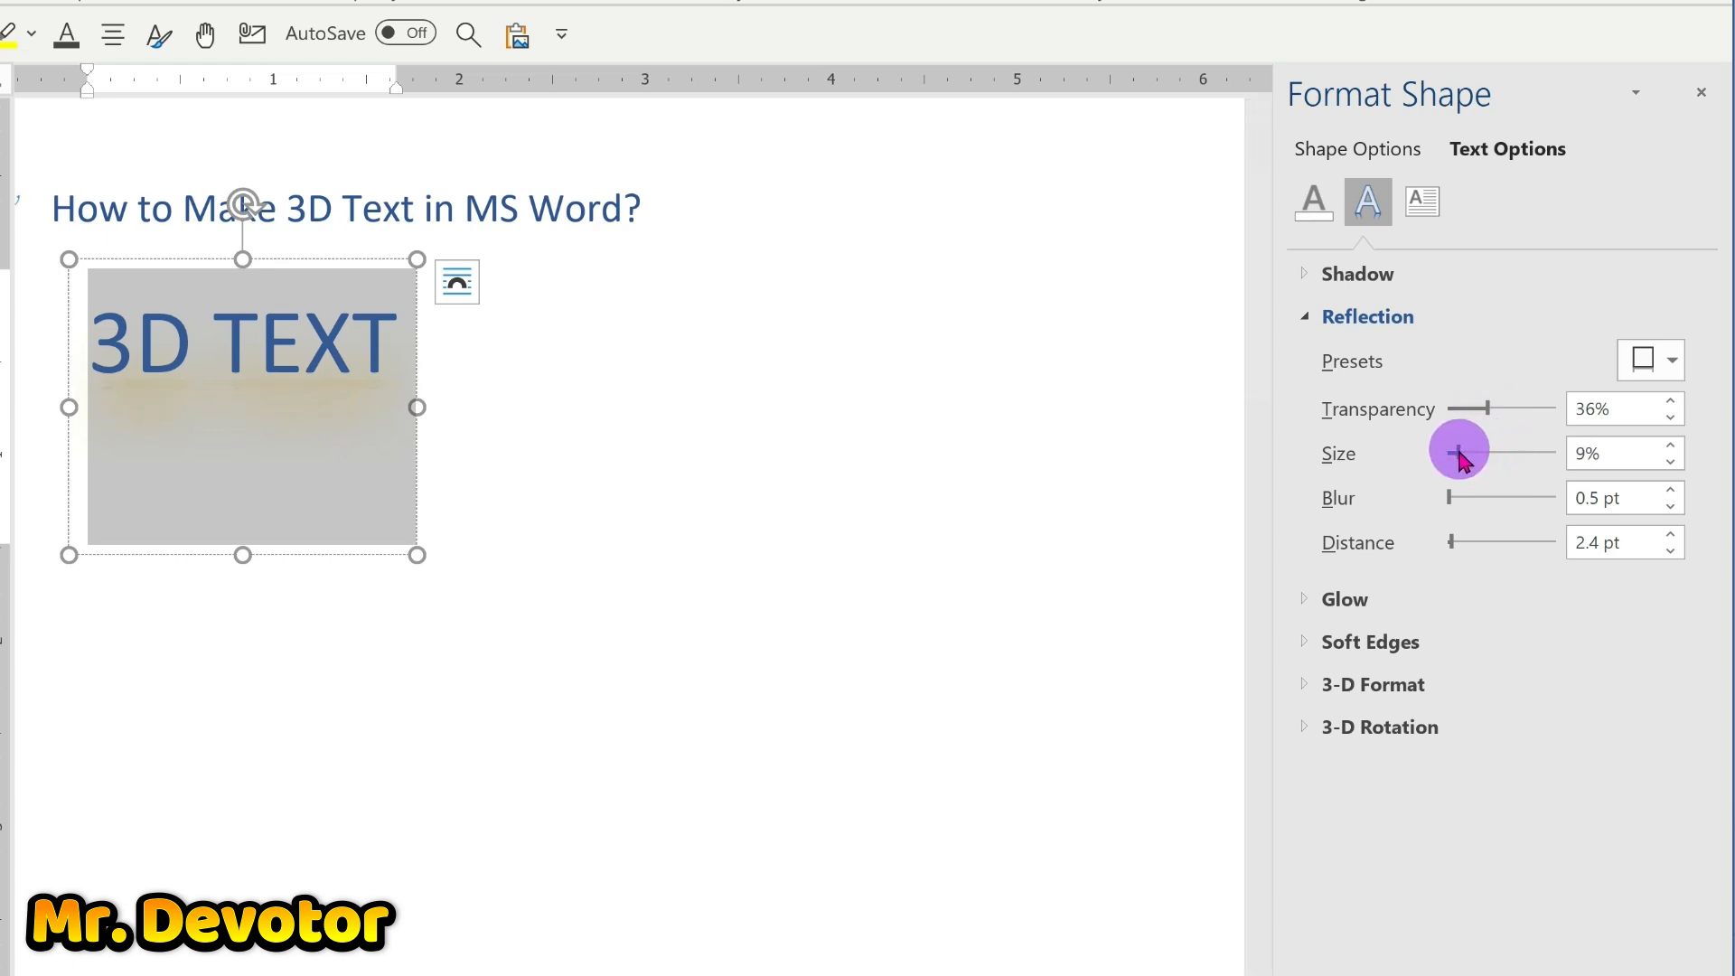
Give the text a dark brown glow and increase the glow size until a wide halo surrounds the letters.
click(1306, 597)
click(1672, 695)
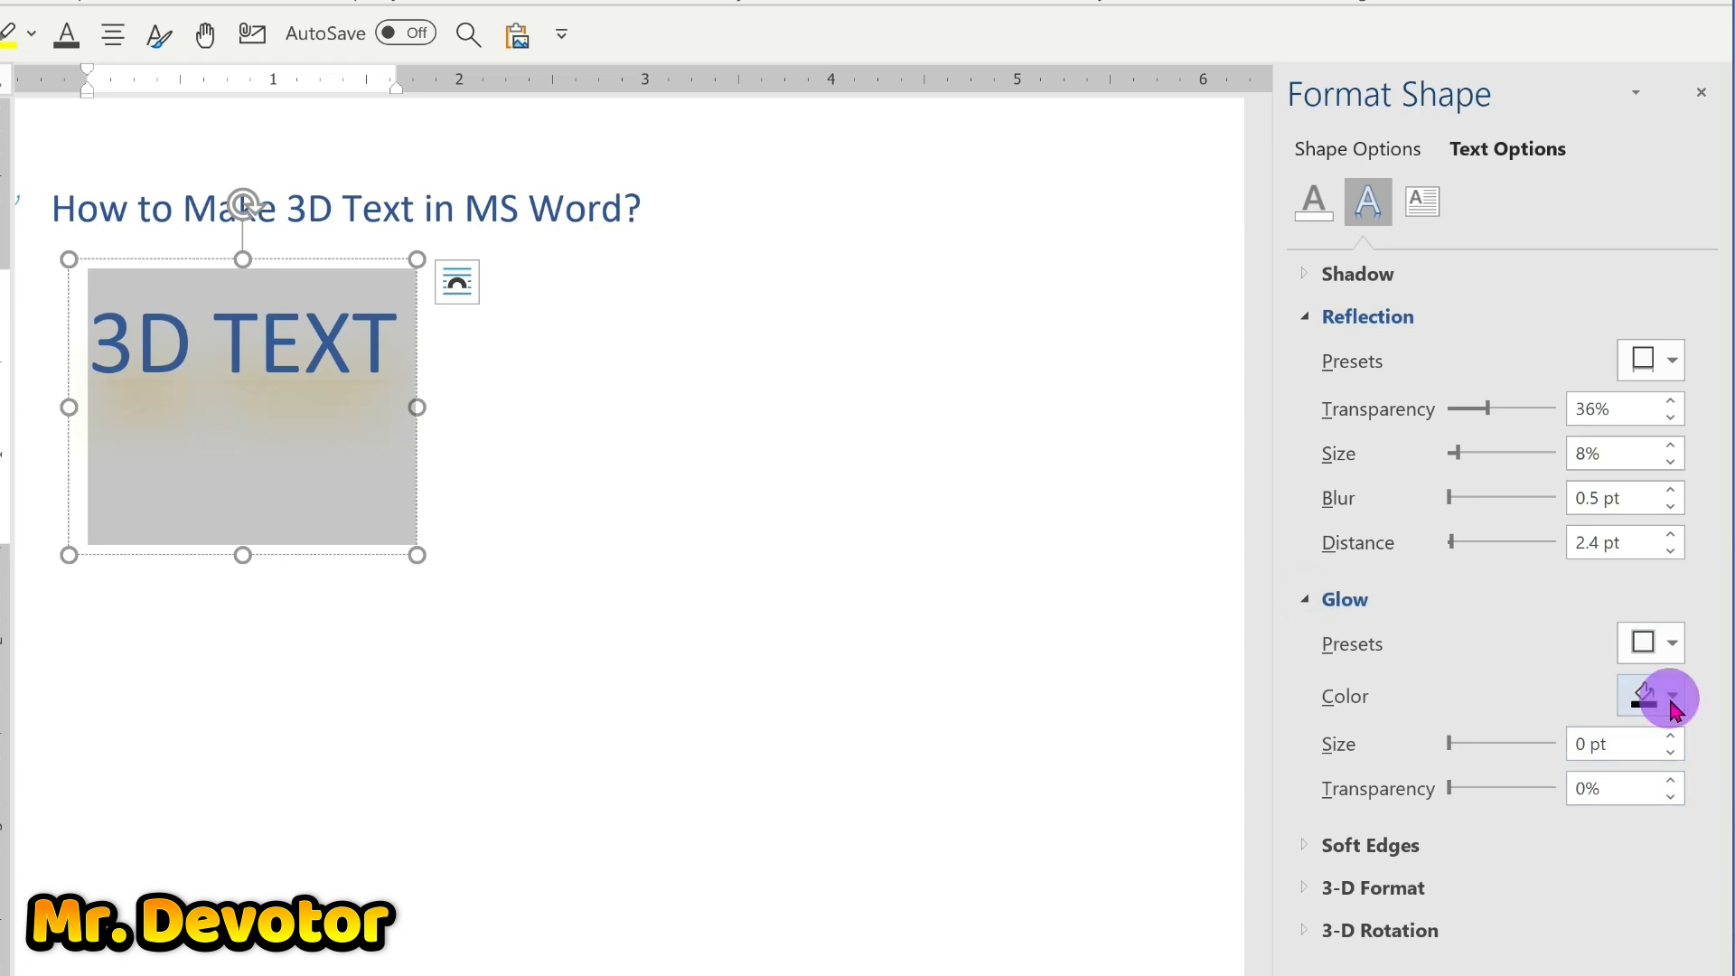
click(1734, 907)
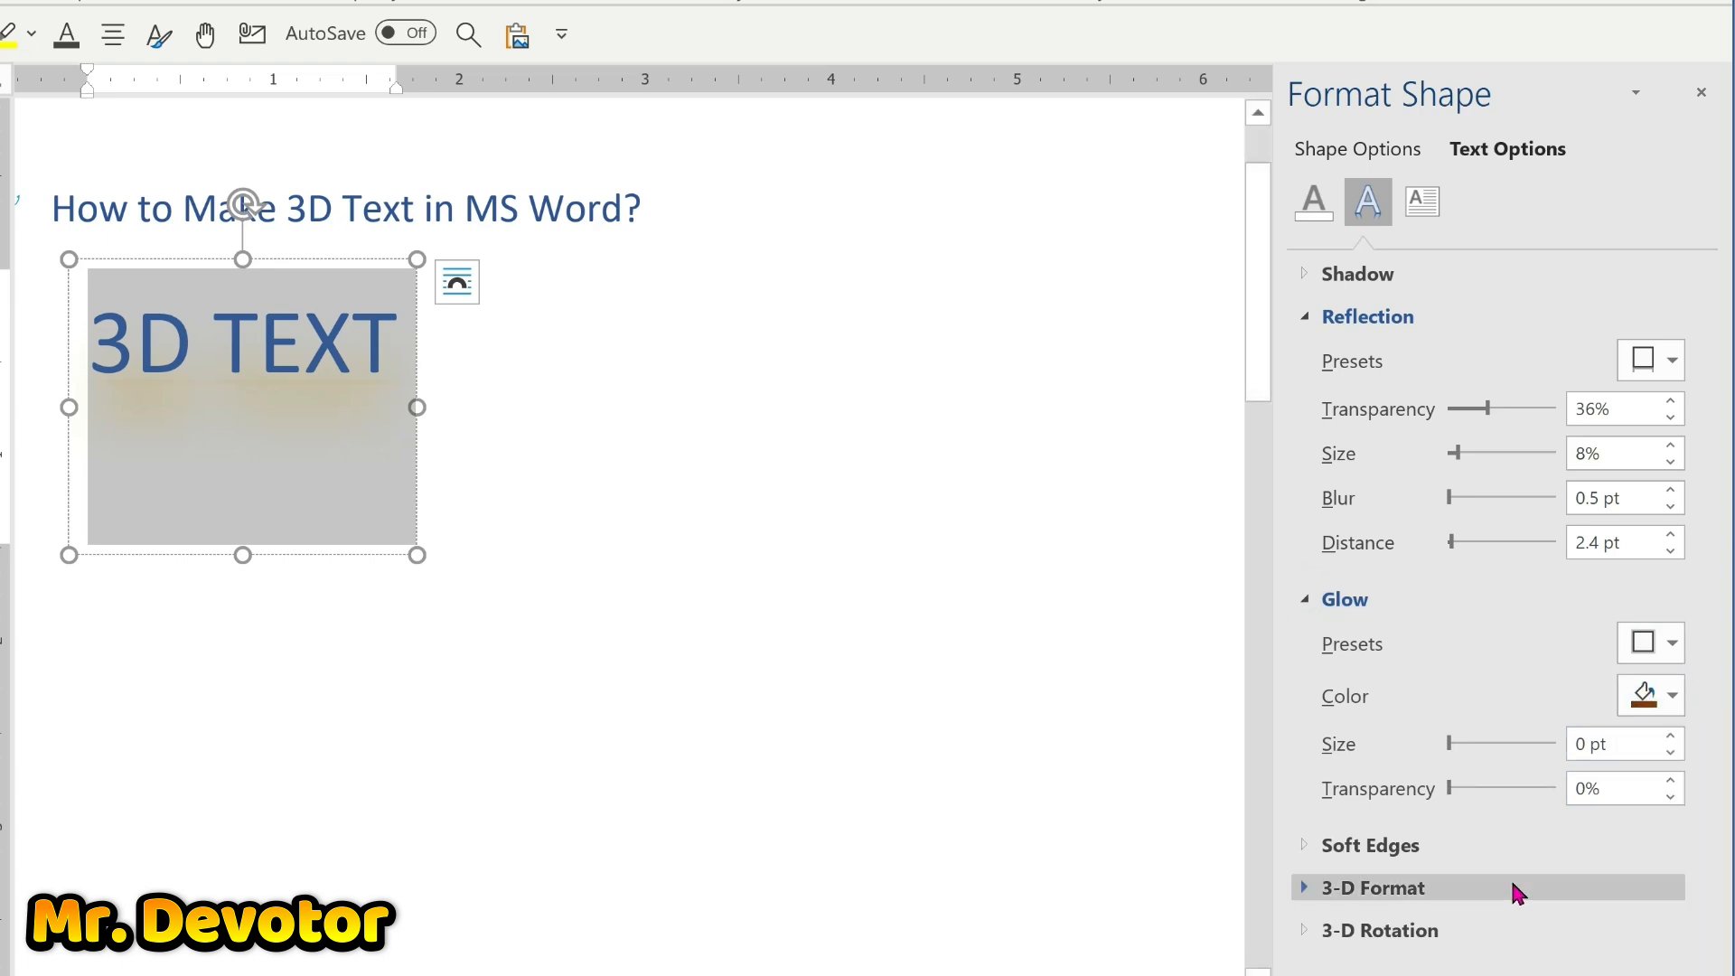
drag(1451, 743, 1482, 745)
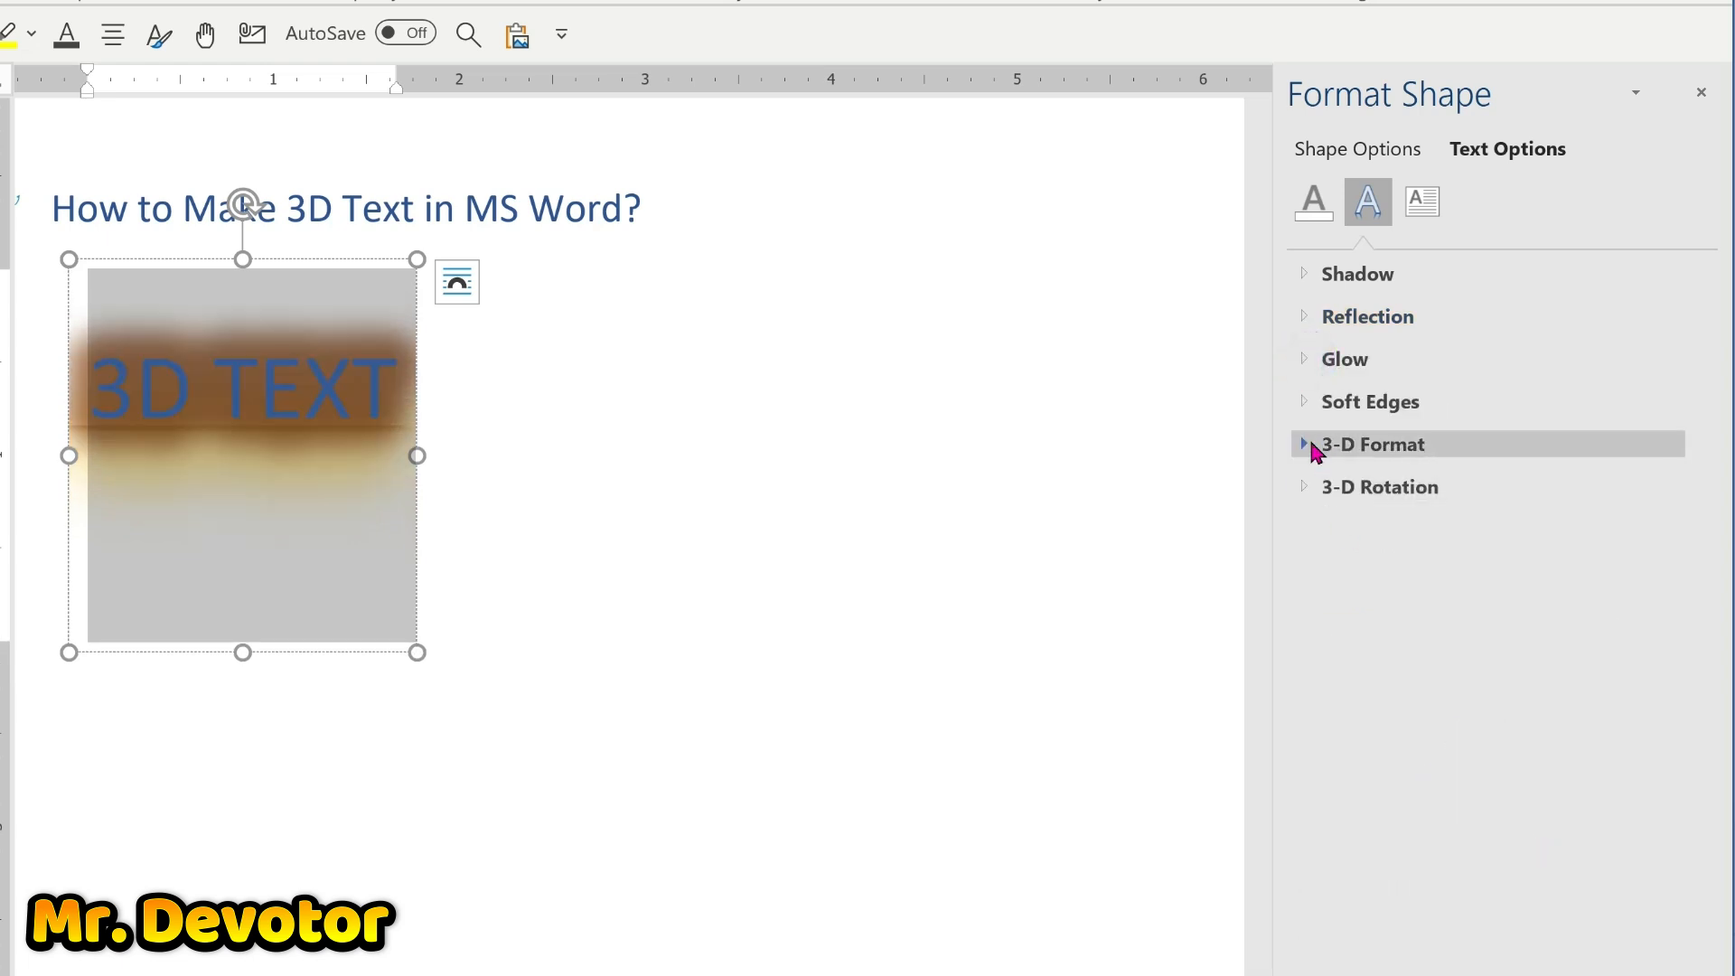
Apply a top bevel of 3 pt width and height and a Relaxed Inset bottom bevel to the text.
click(1308, 442)
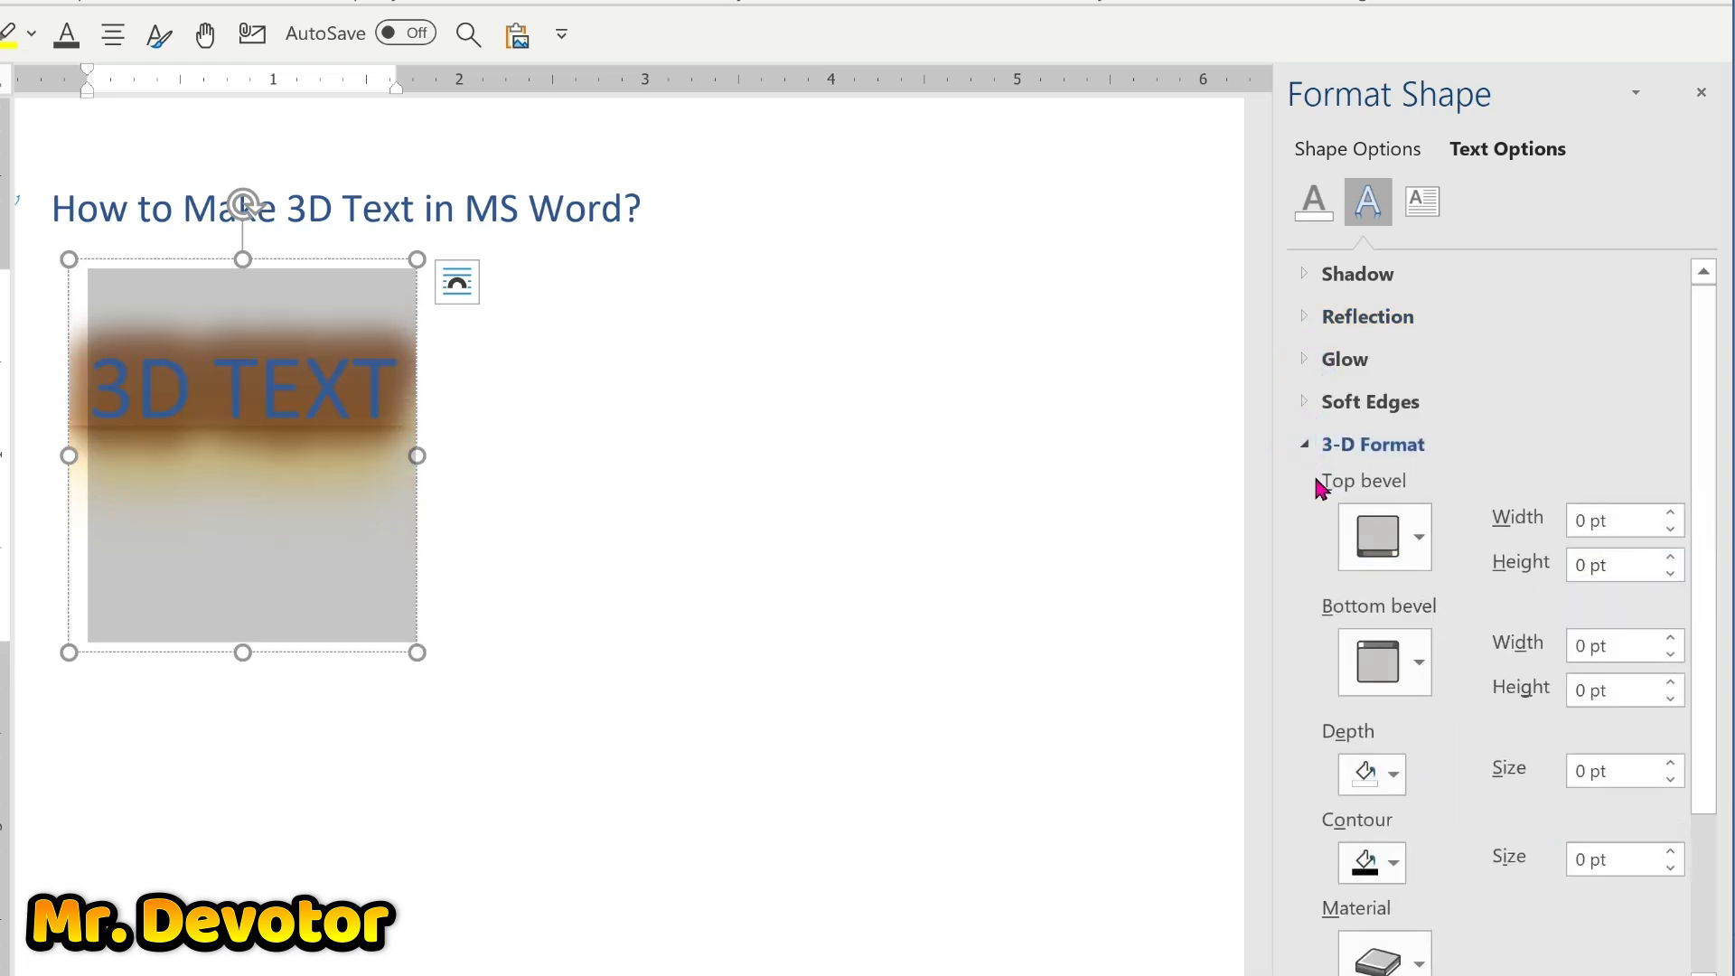
click(1426, 547)
click(1460, 811)
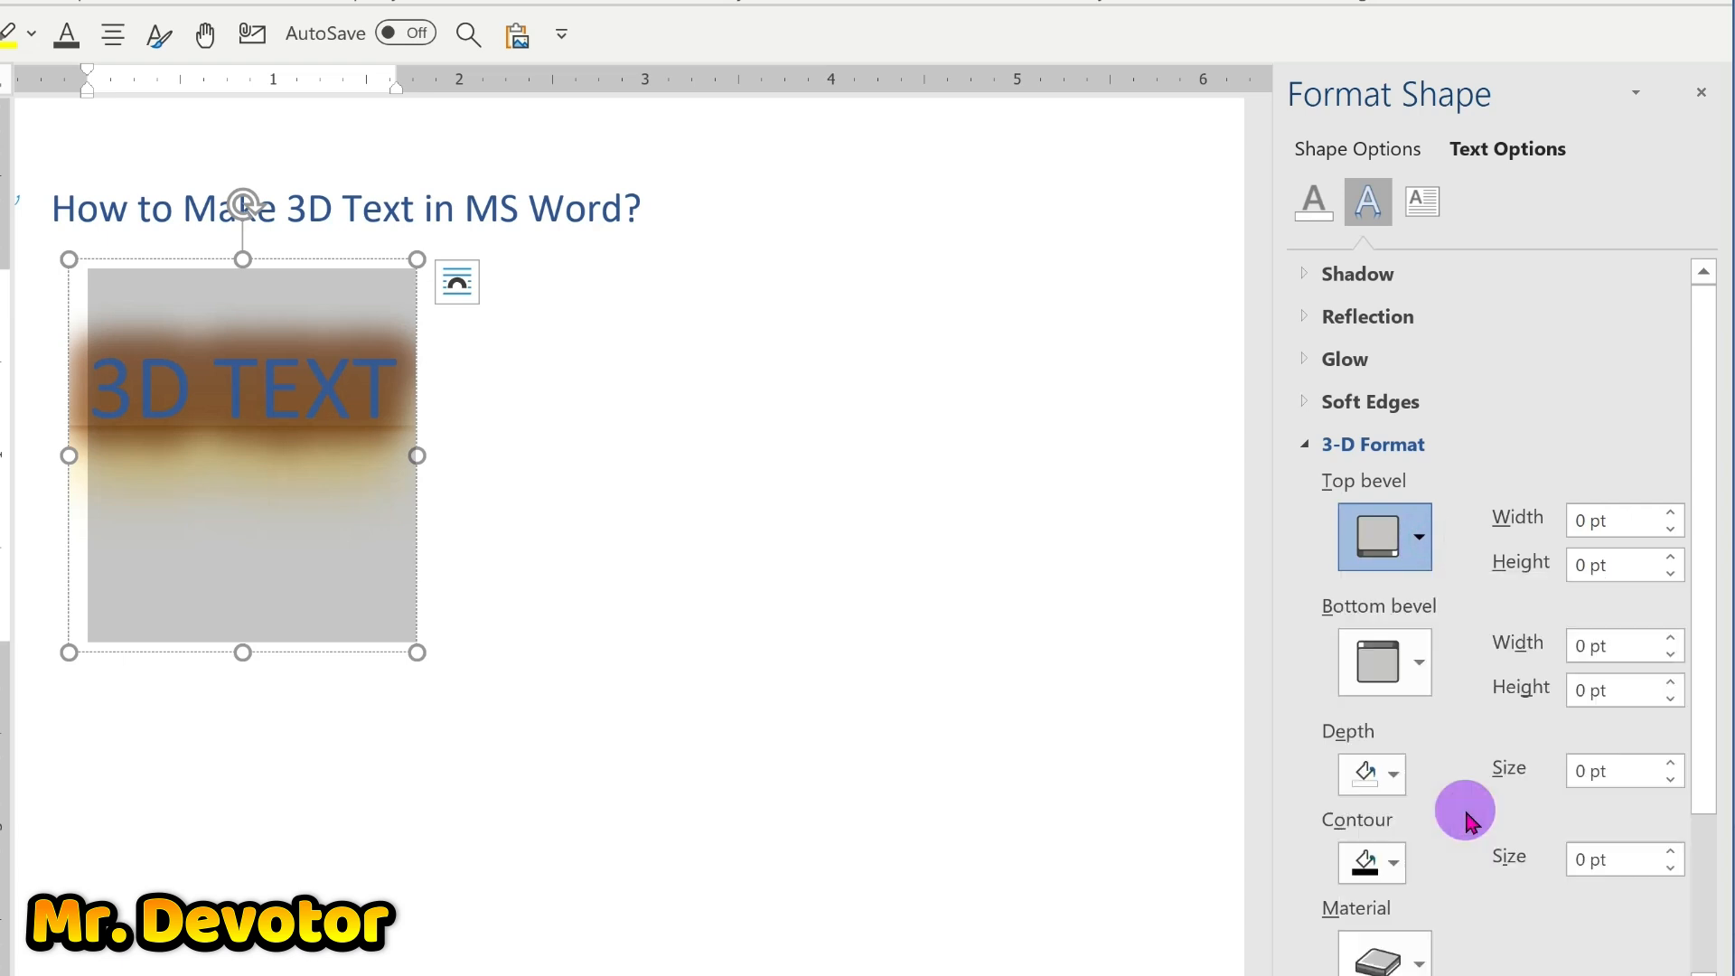
click(1415, 661)
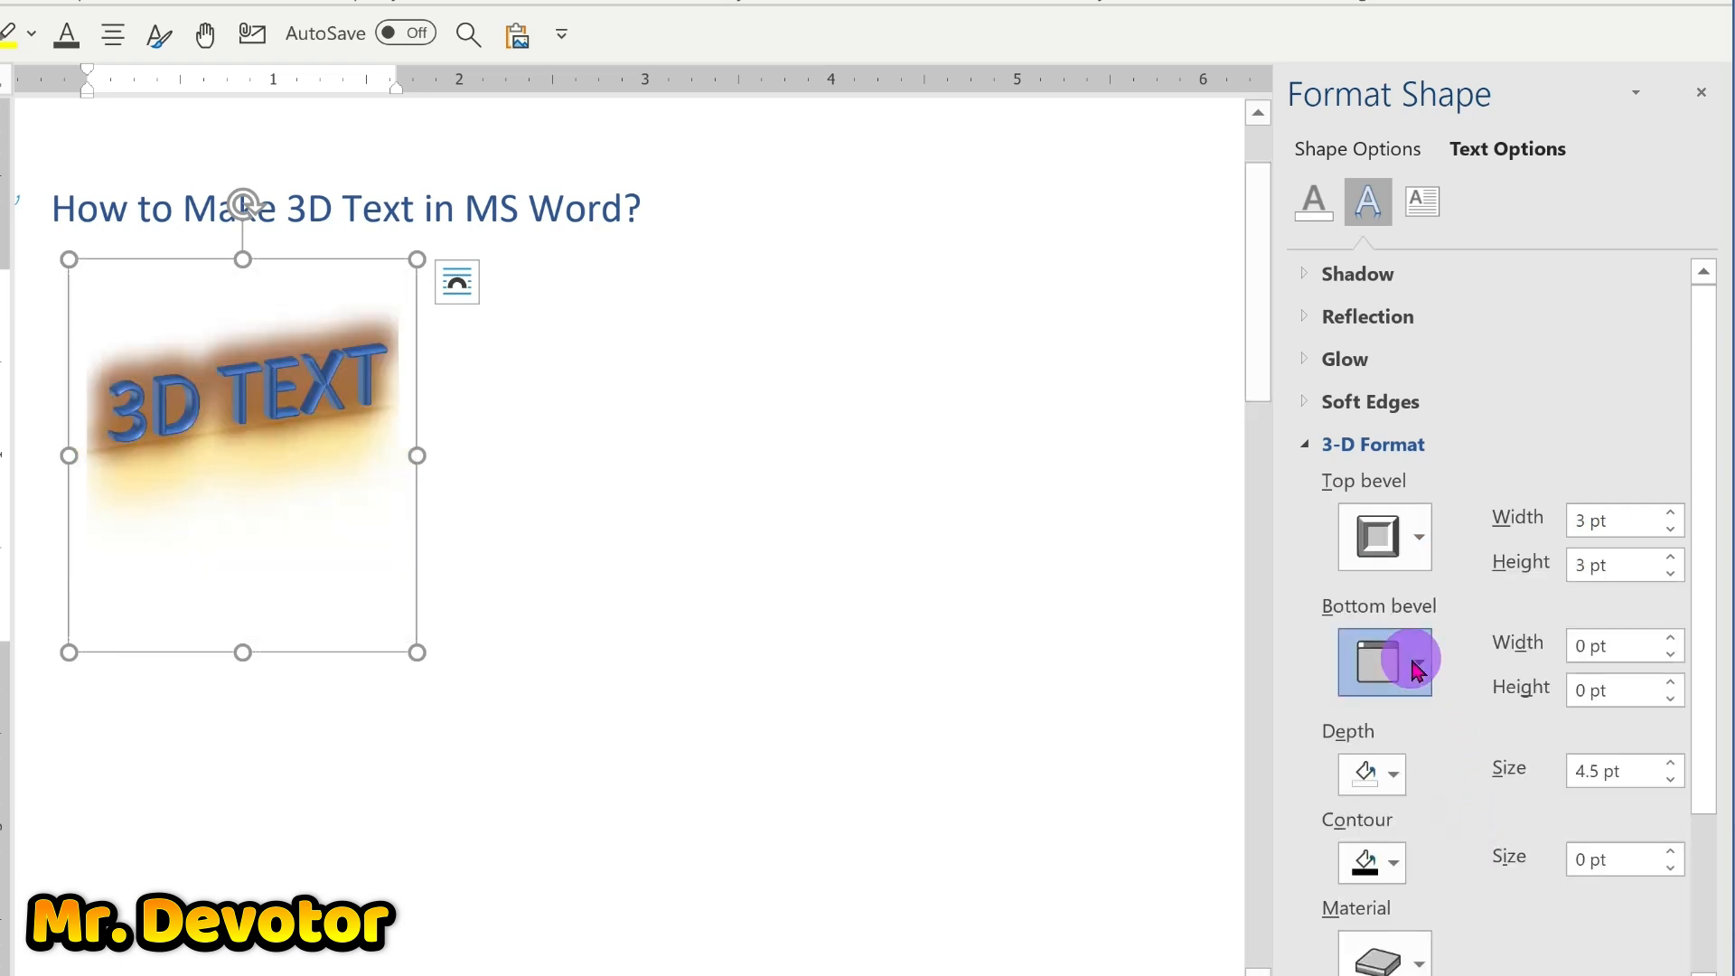
click(1474, 578)
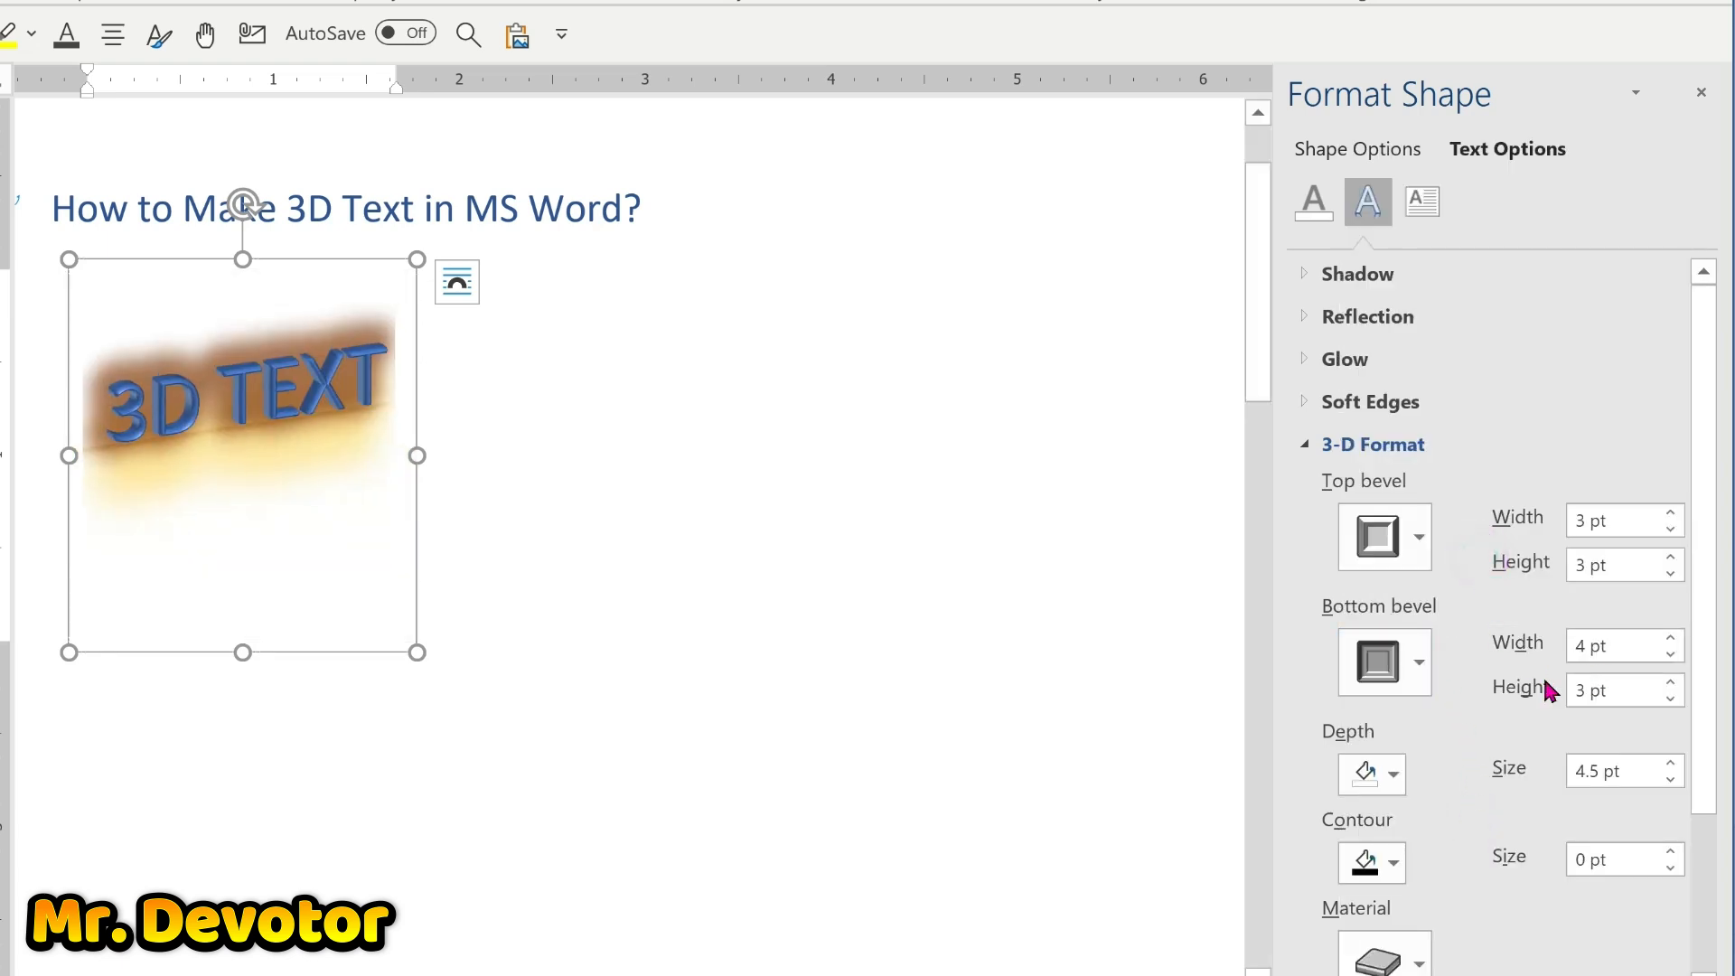
Adjust the top bevel to 0 pt width and 3 pt height.
click(1670, 514)
click(1669, 514)
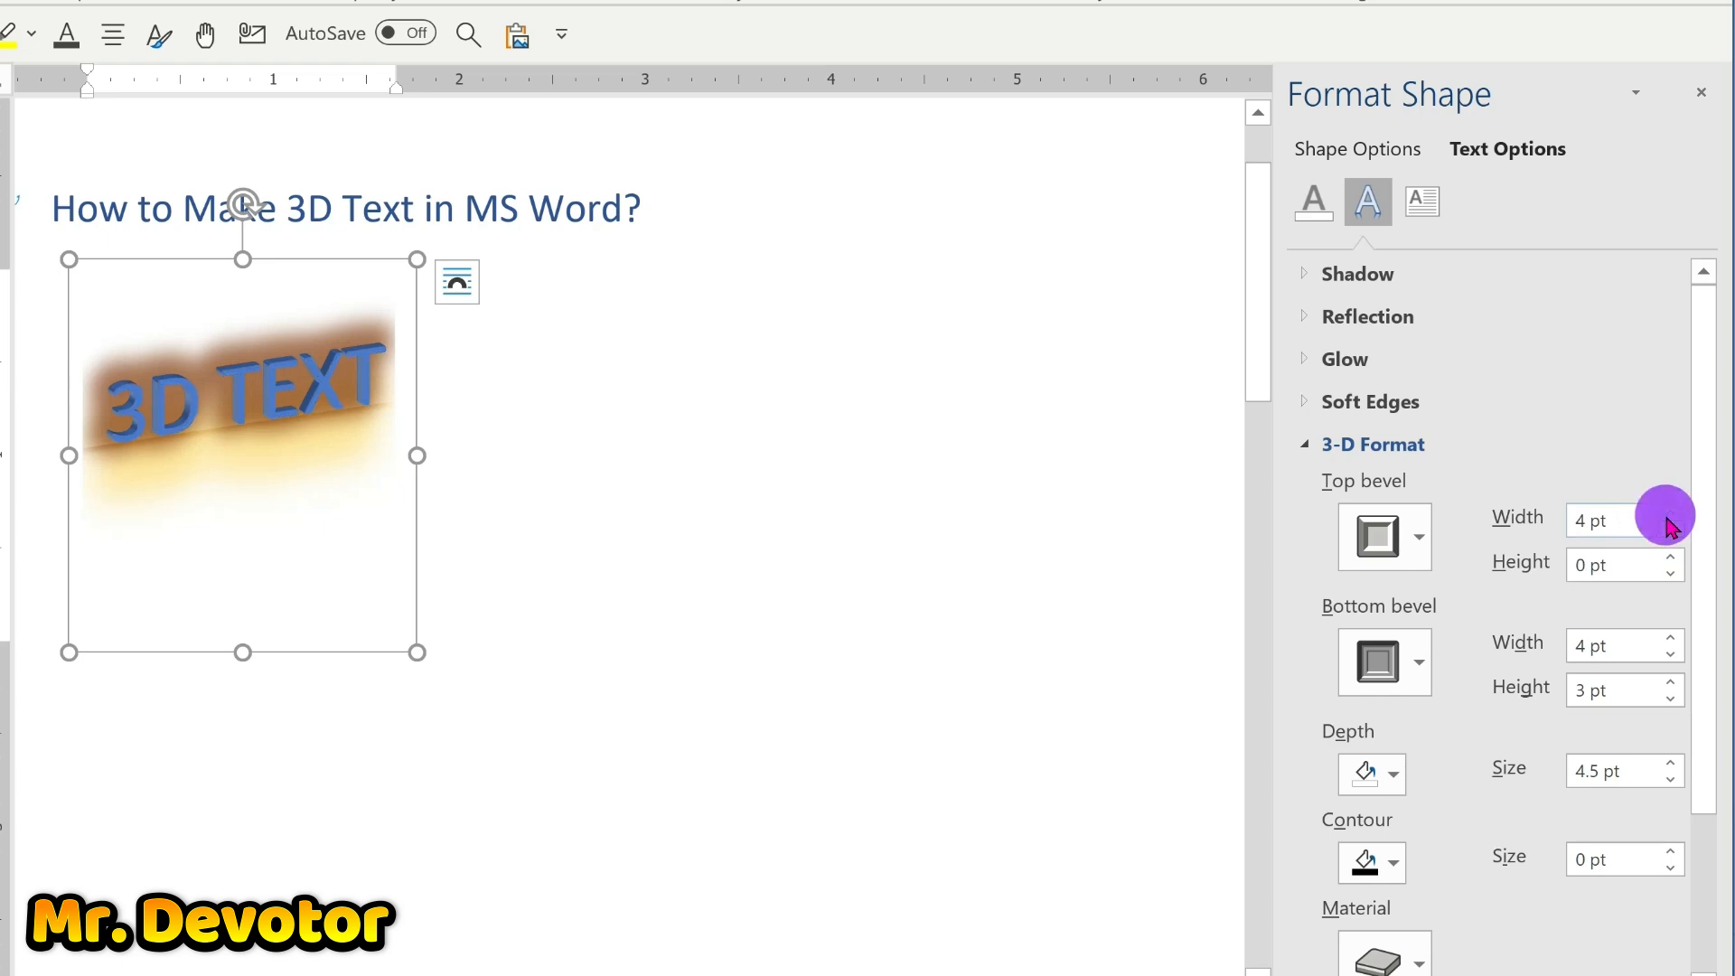
click(1671, 560)
click(1671, 559)
click(1671, 559)
Adjust the bottom bevel to 0 pt width and 2.5 pt height.
click(1665, 639)
click(1665, 639)
click(1665, 639)
click(1665, 639)
click(1665, 639)
click(1664, 639)
click(1678, 680)
click(1678, 679)
click(1678, 680)
click(1678, 679)
click(1678, 680)
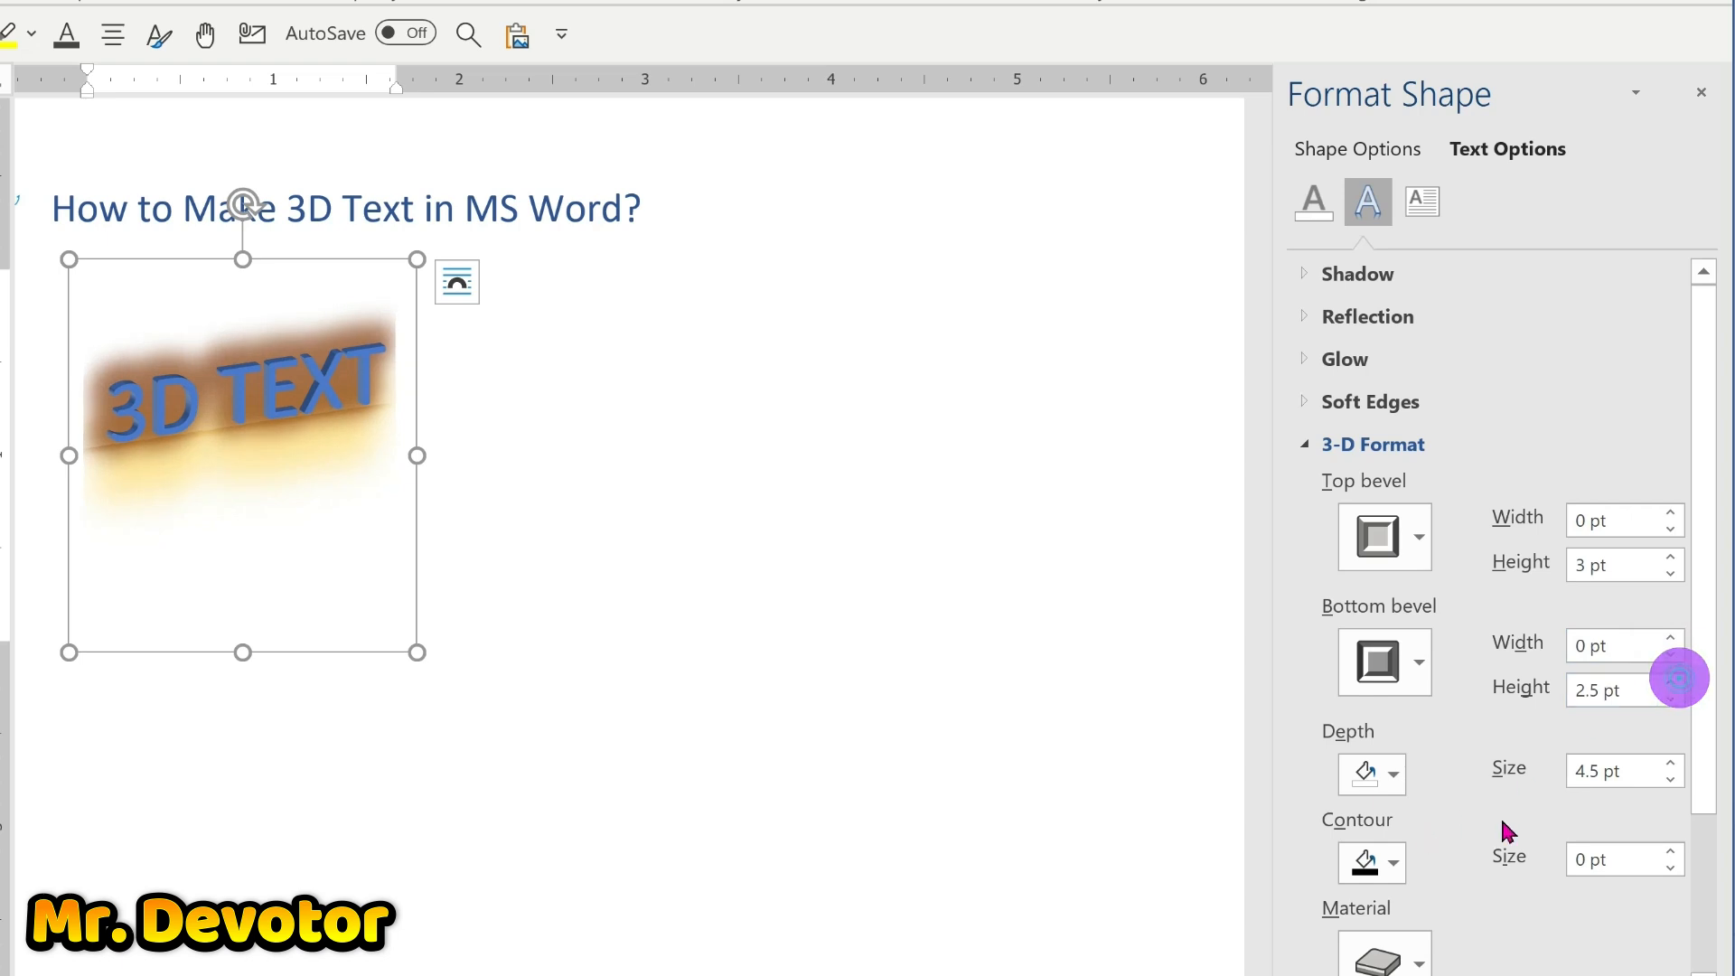
Set the depth color of the 3-D text to standard red.
click(1393, 775)
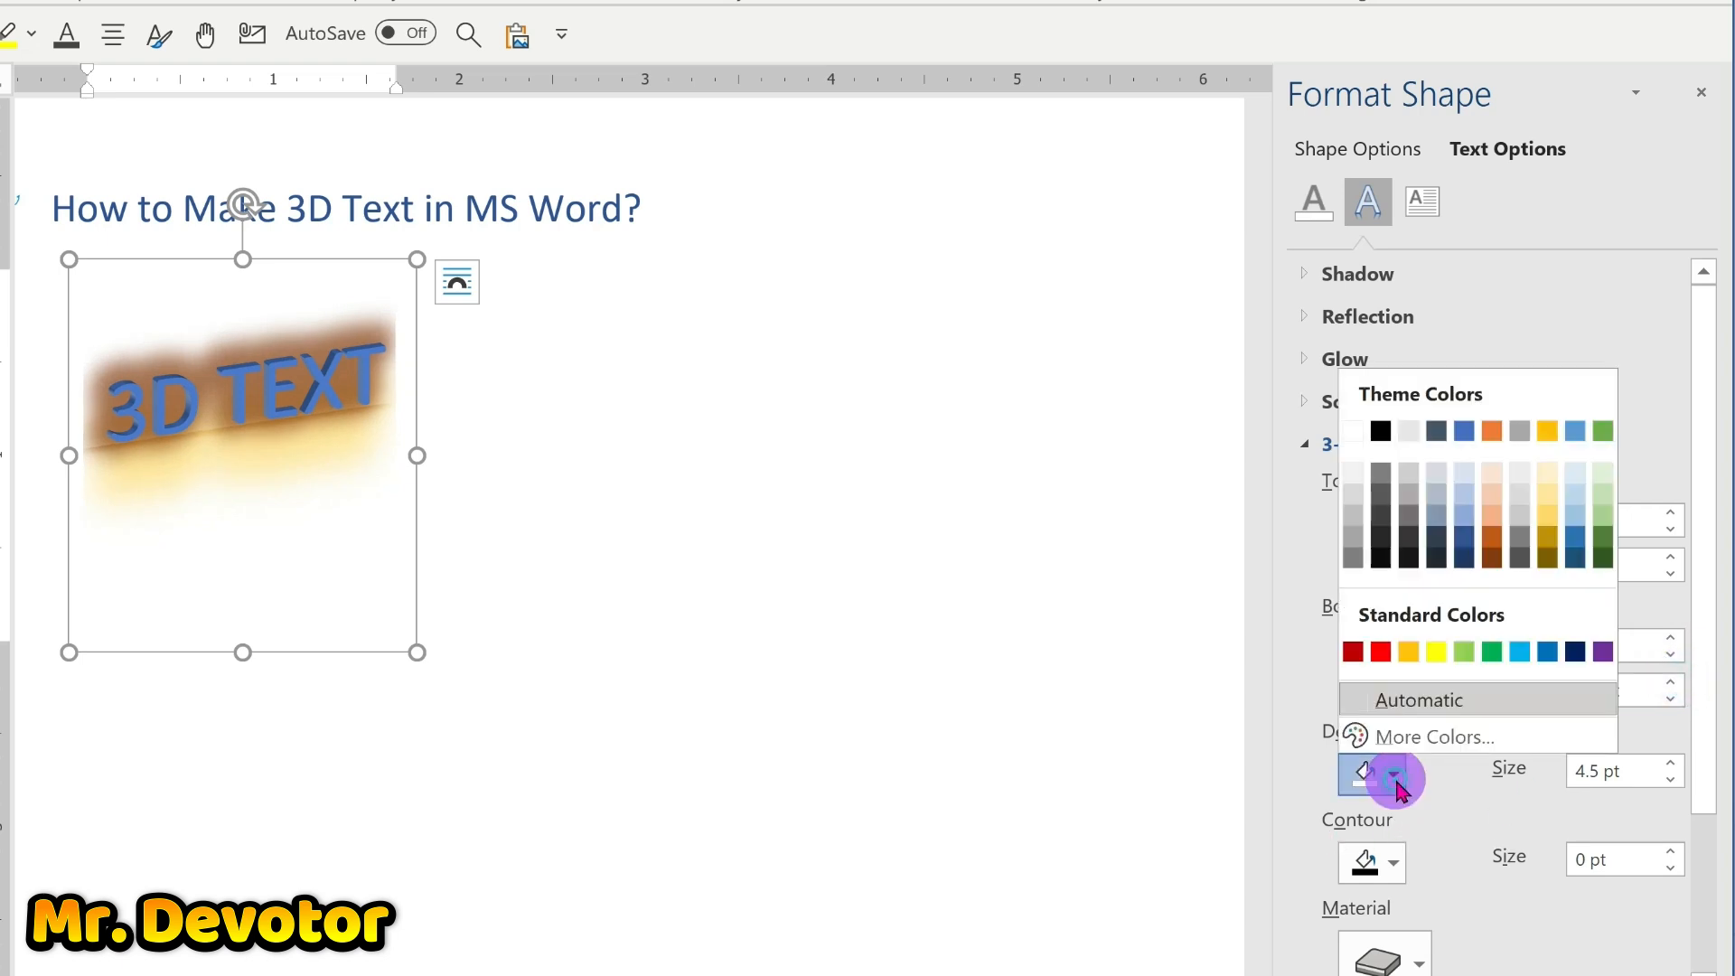
click(1378, 653)
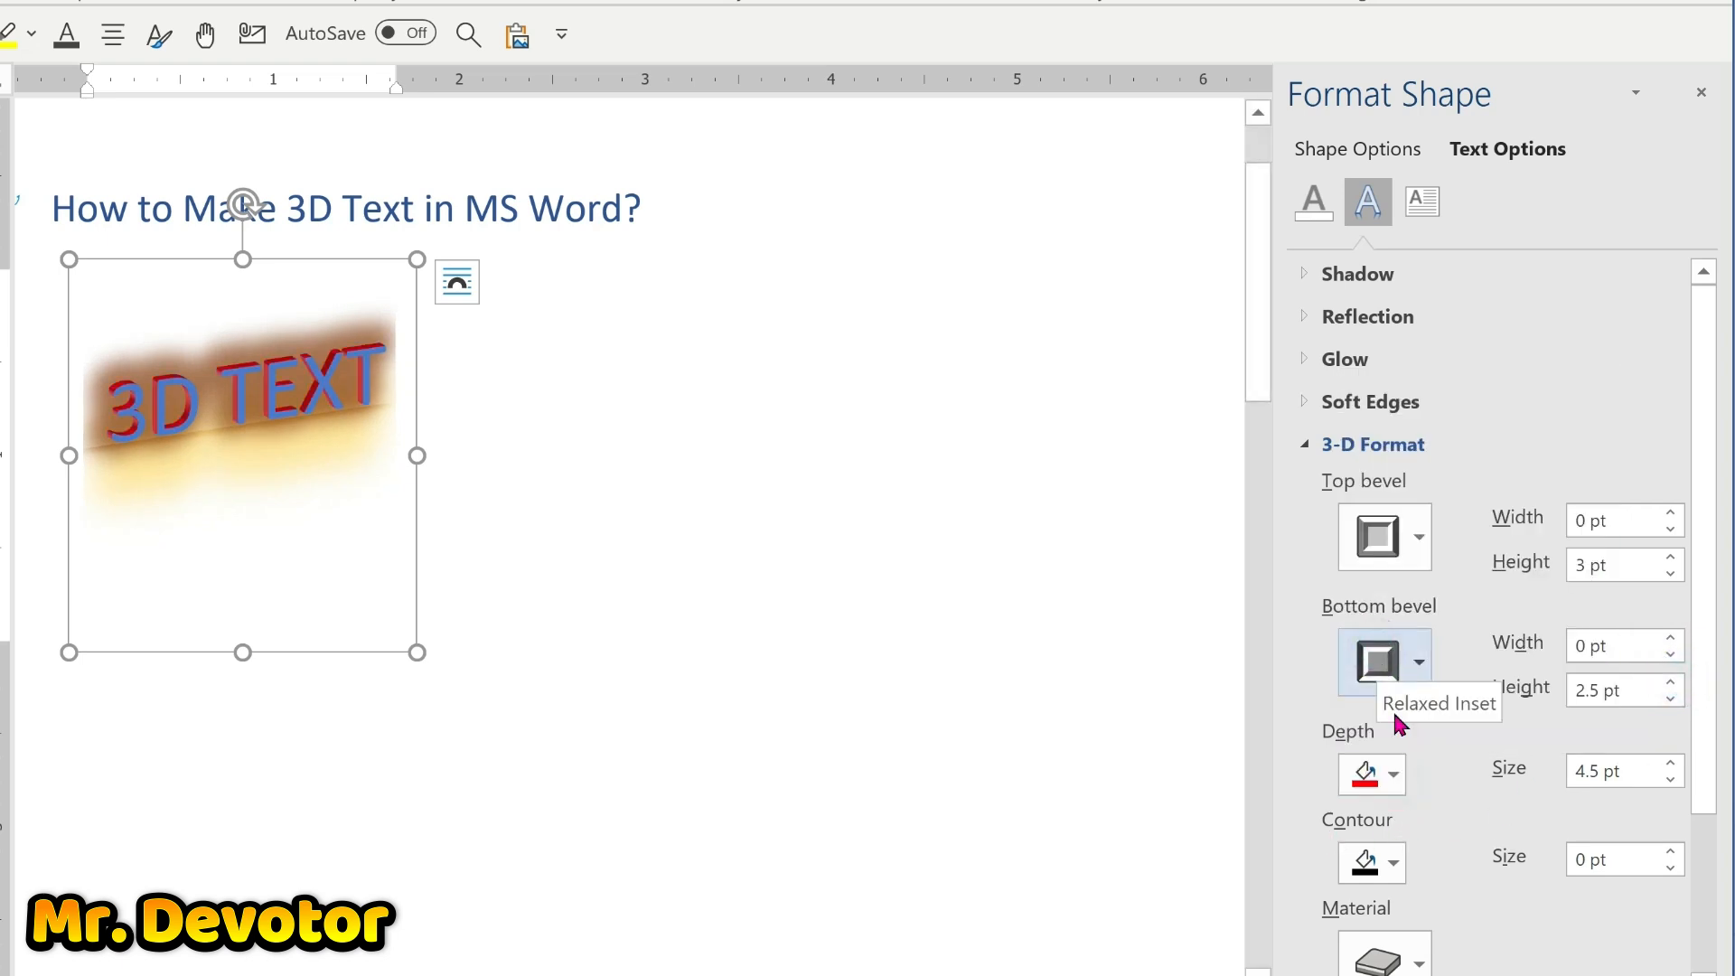
Set the contour color of the 3-D text to standard green and its depth size to 8.5 pt.
click(1393, 863)
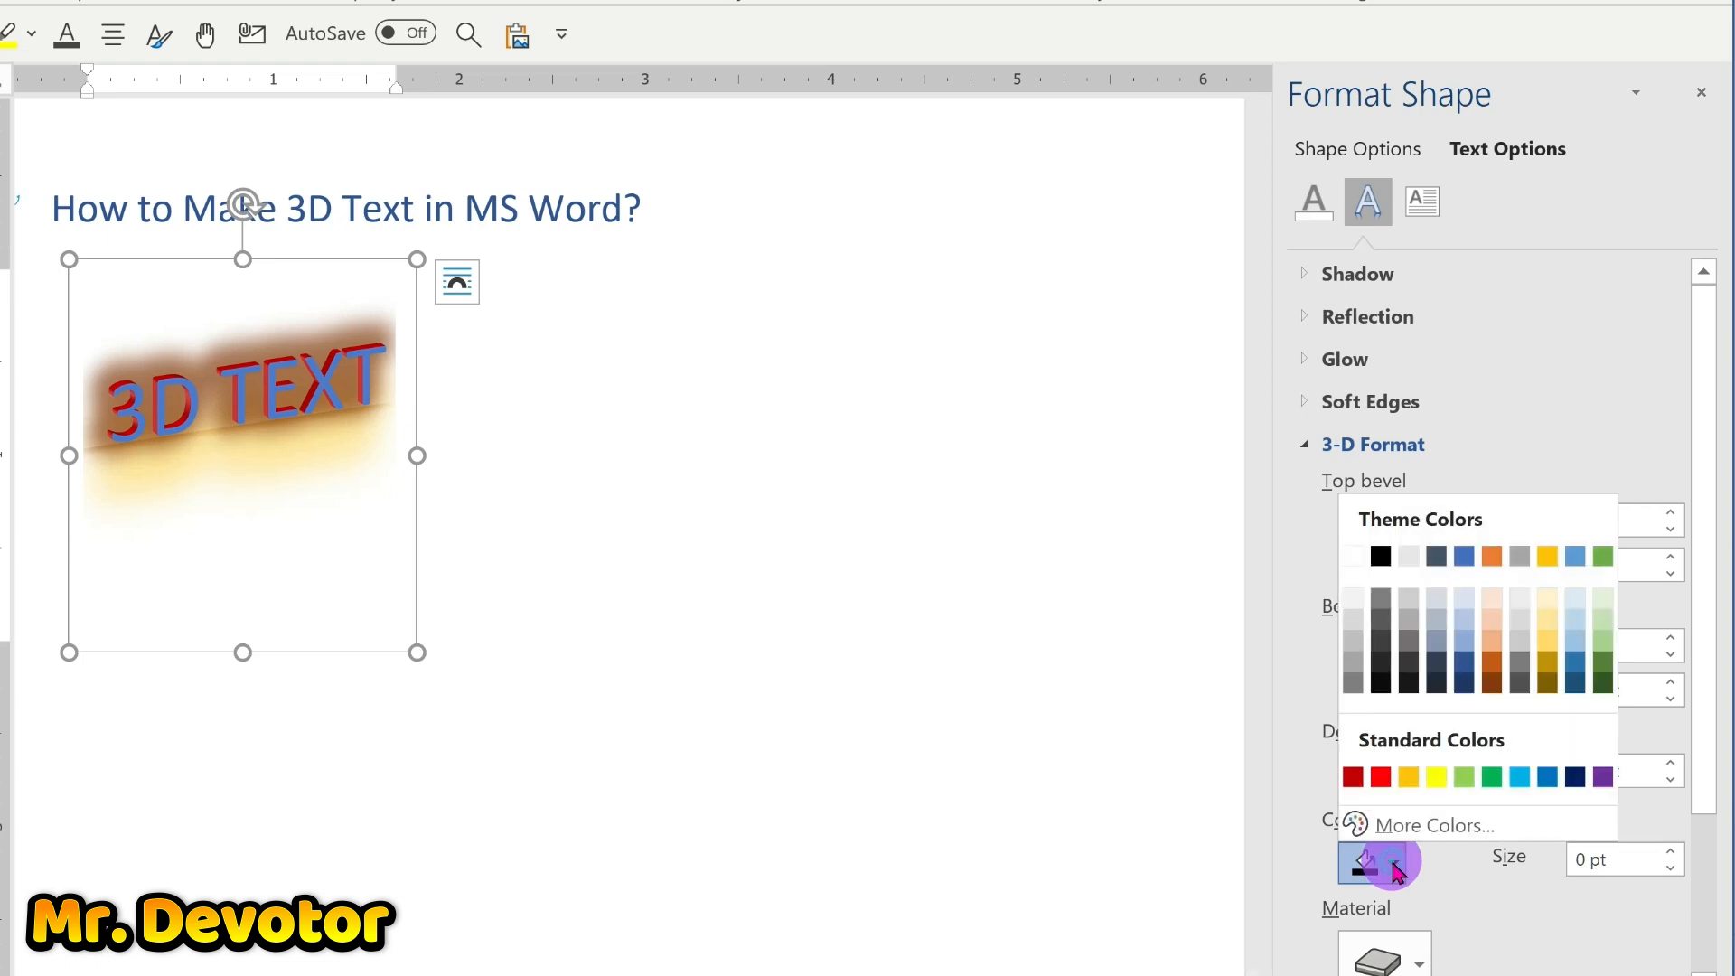
click(1482, 777)
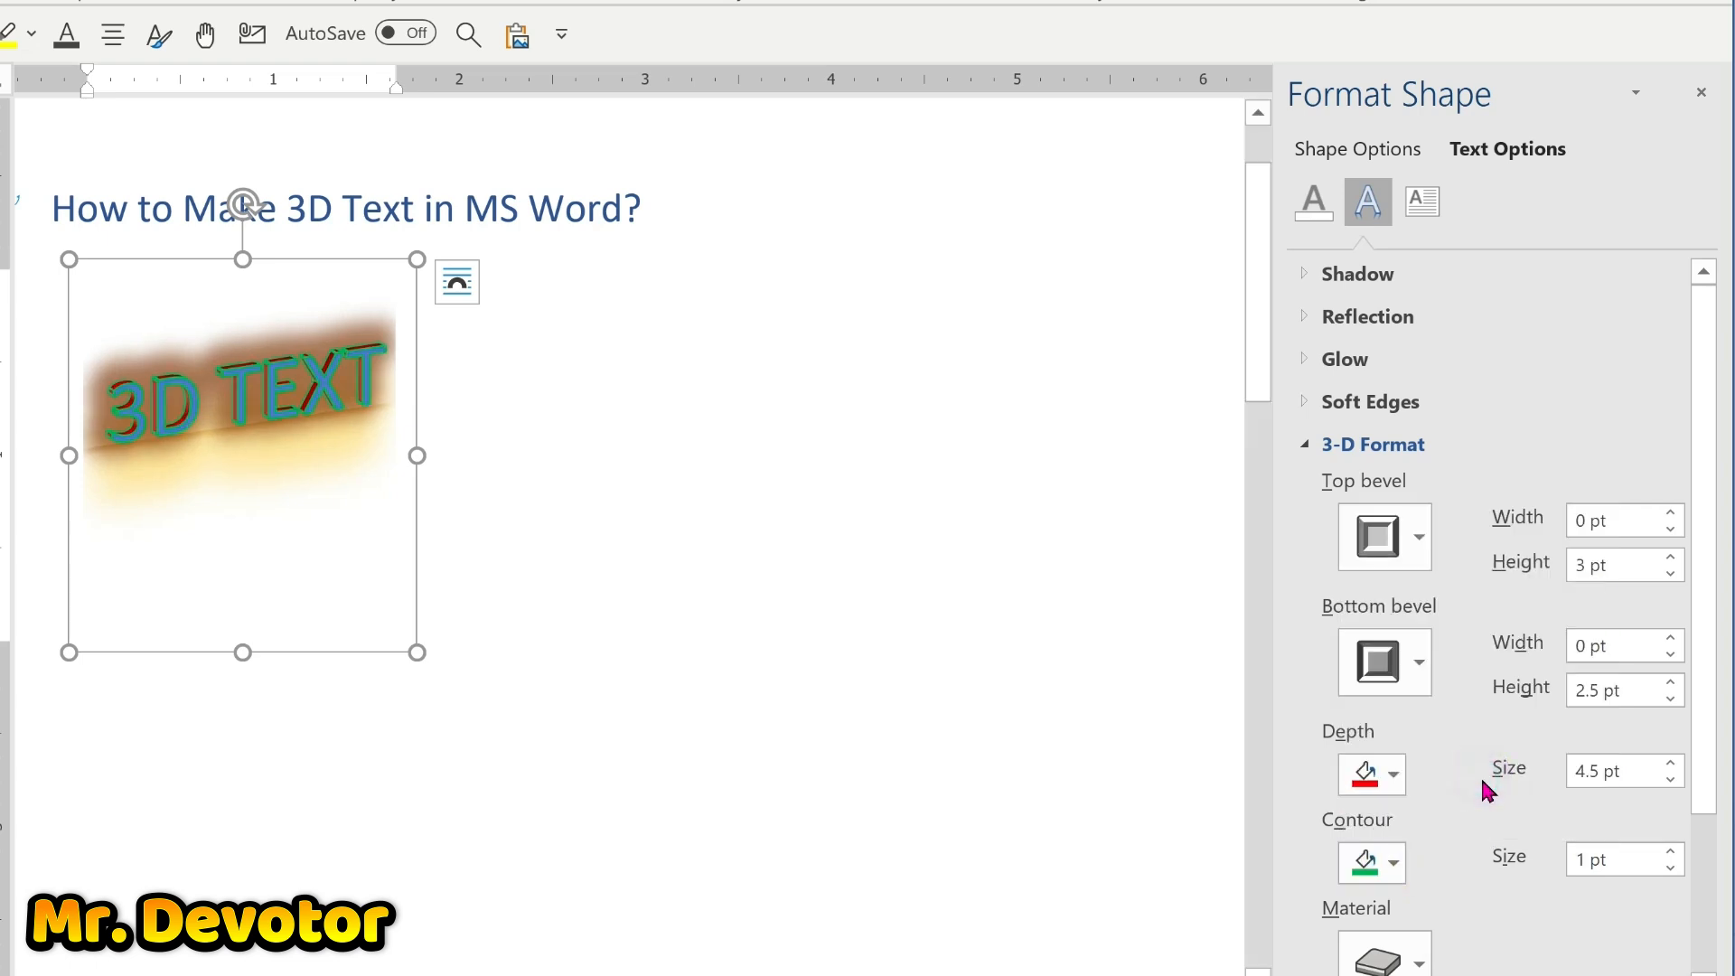
click(1670, 764)
click(1670, 764)
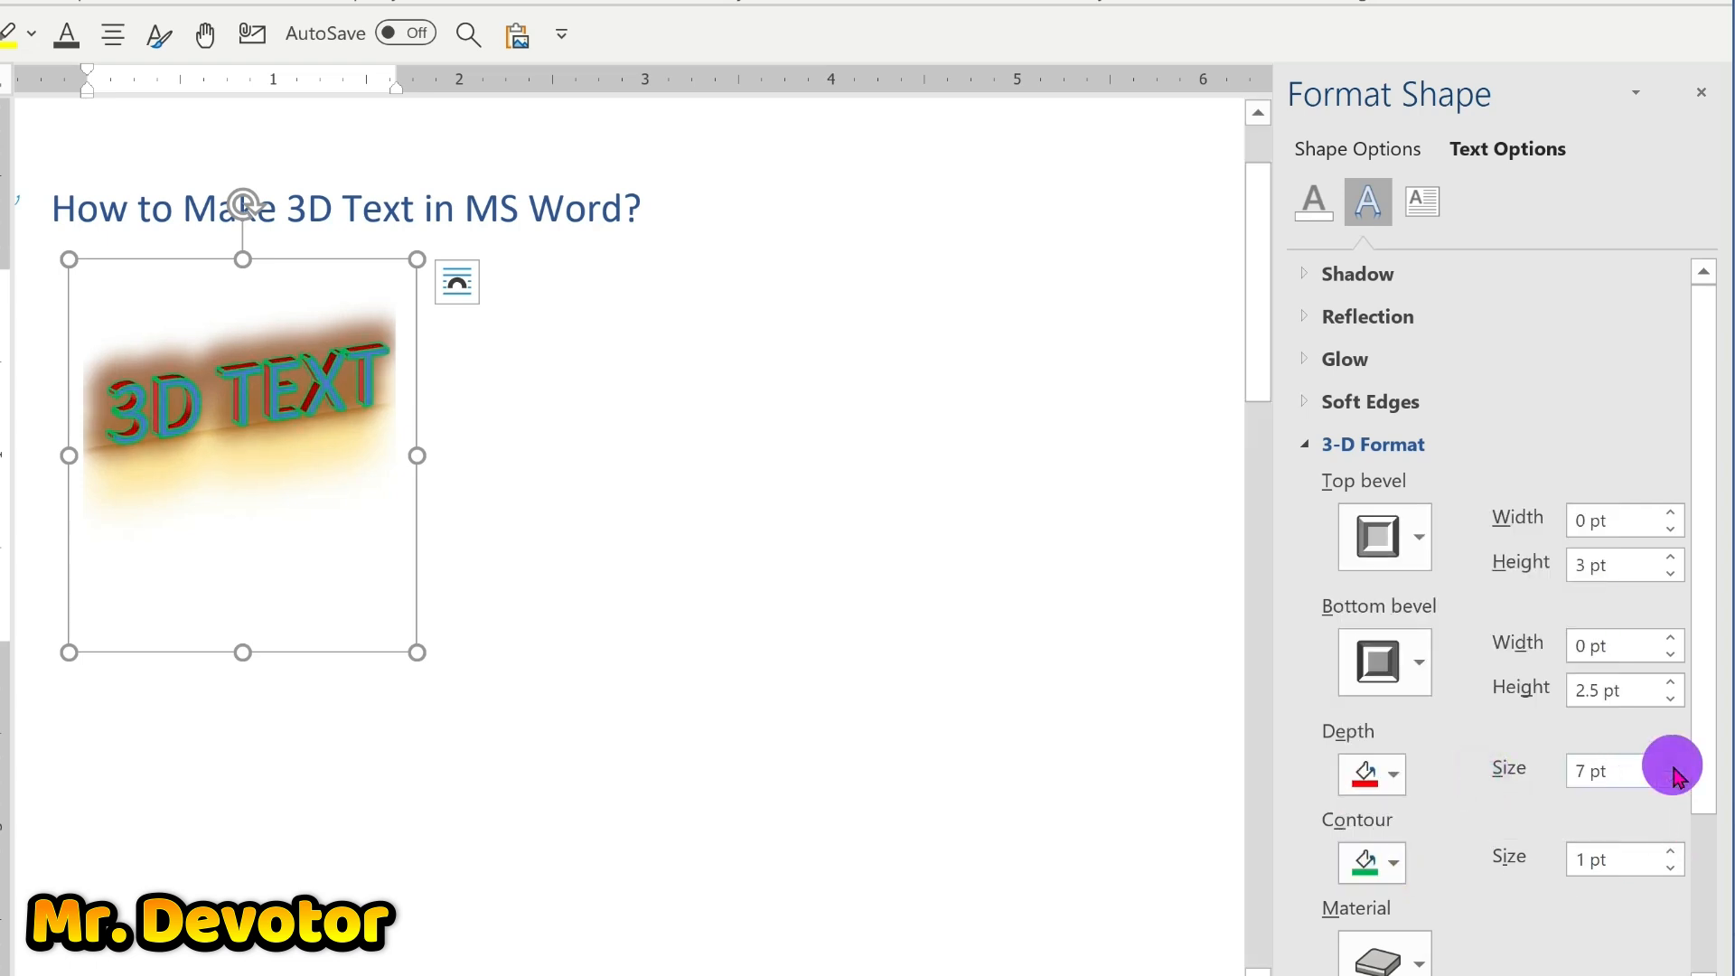
click(1671, 764)
Adjust the contour size of the 3-D text to 0.5 pt.
click(1671, 853)
click(1671, 852)
click(1671, 852)
click(1671, 853)
click(1671, 853)
click(1671, 852)
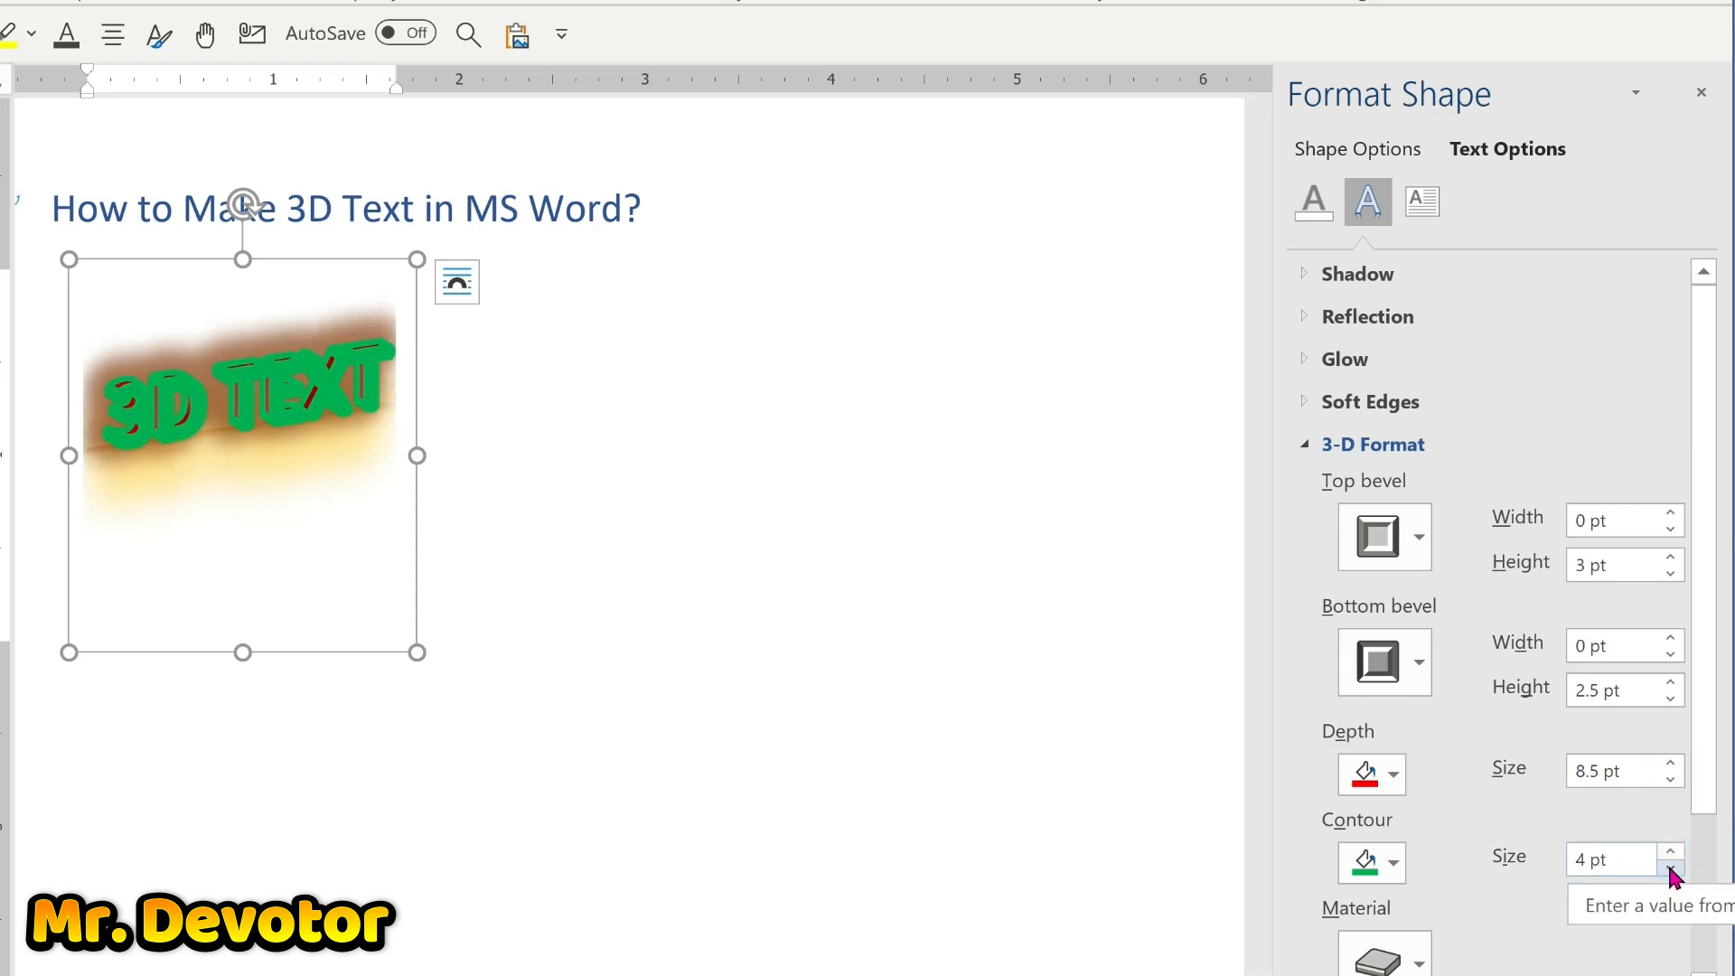
click(1670, 869)
click(1671, 868)
click(1671, 868)
click(1671, 869)
click(1671, 868)
click(1671, 869)
Apply the middle Translucent material and the middle Warm lighting to the 3-D text.
scroll(1456, 801, down, 2)
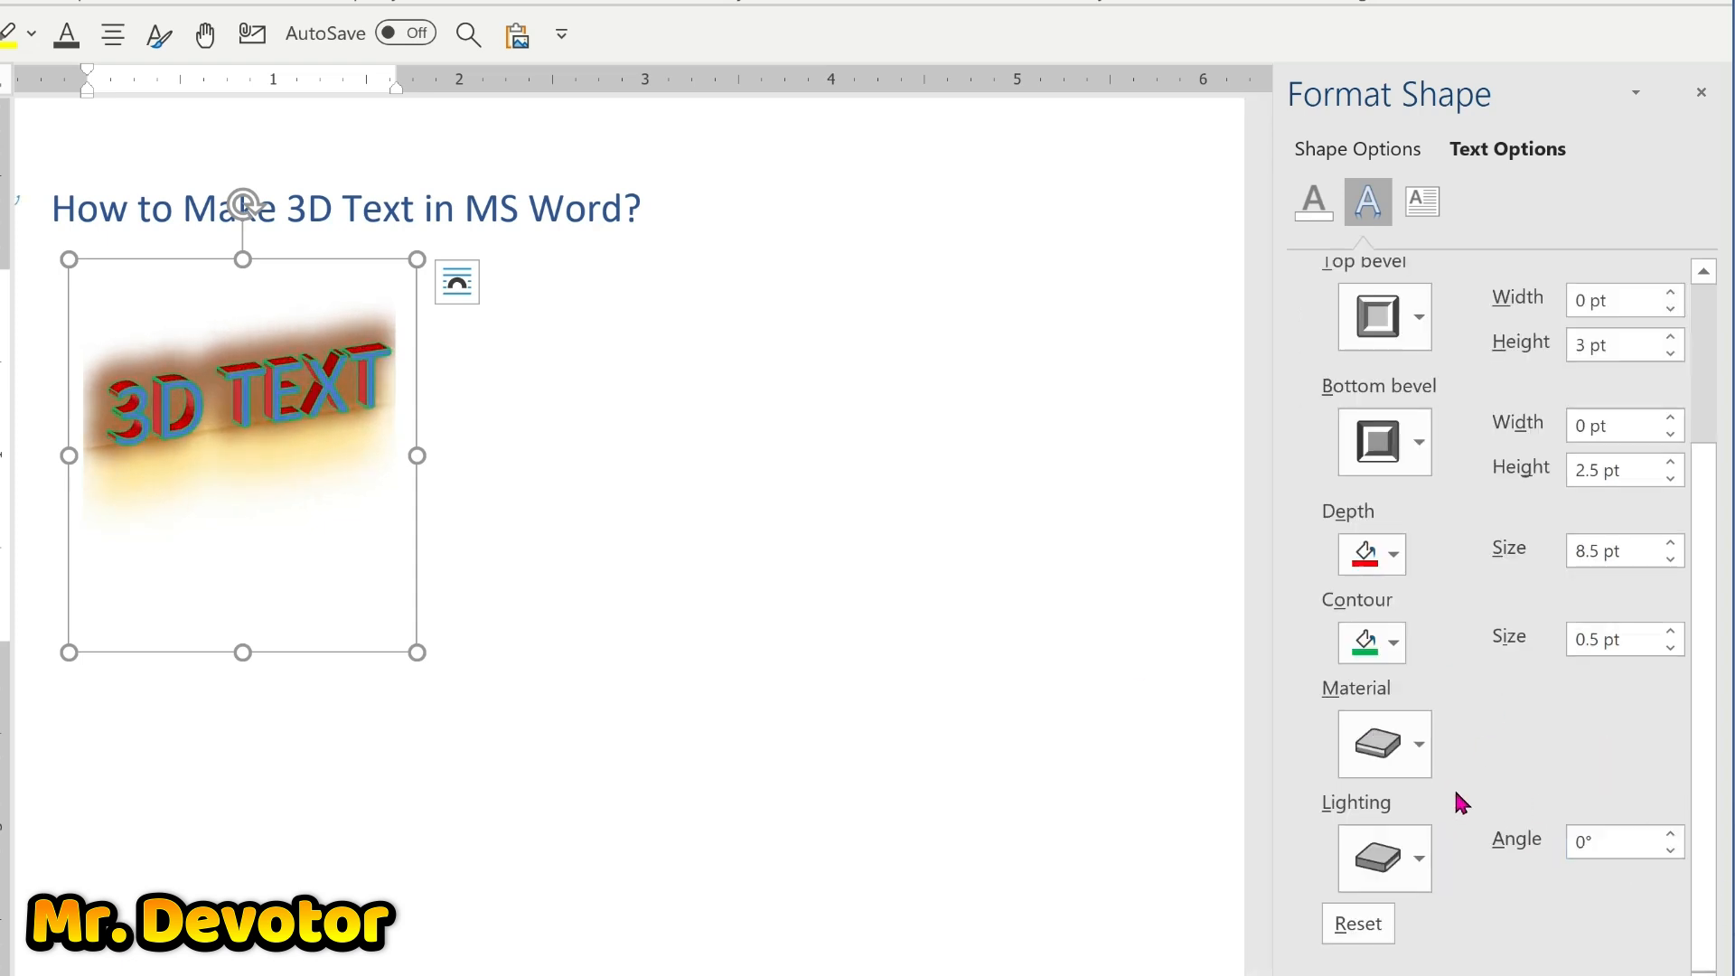
click(1426, 745)
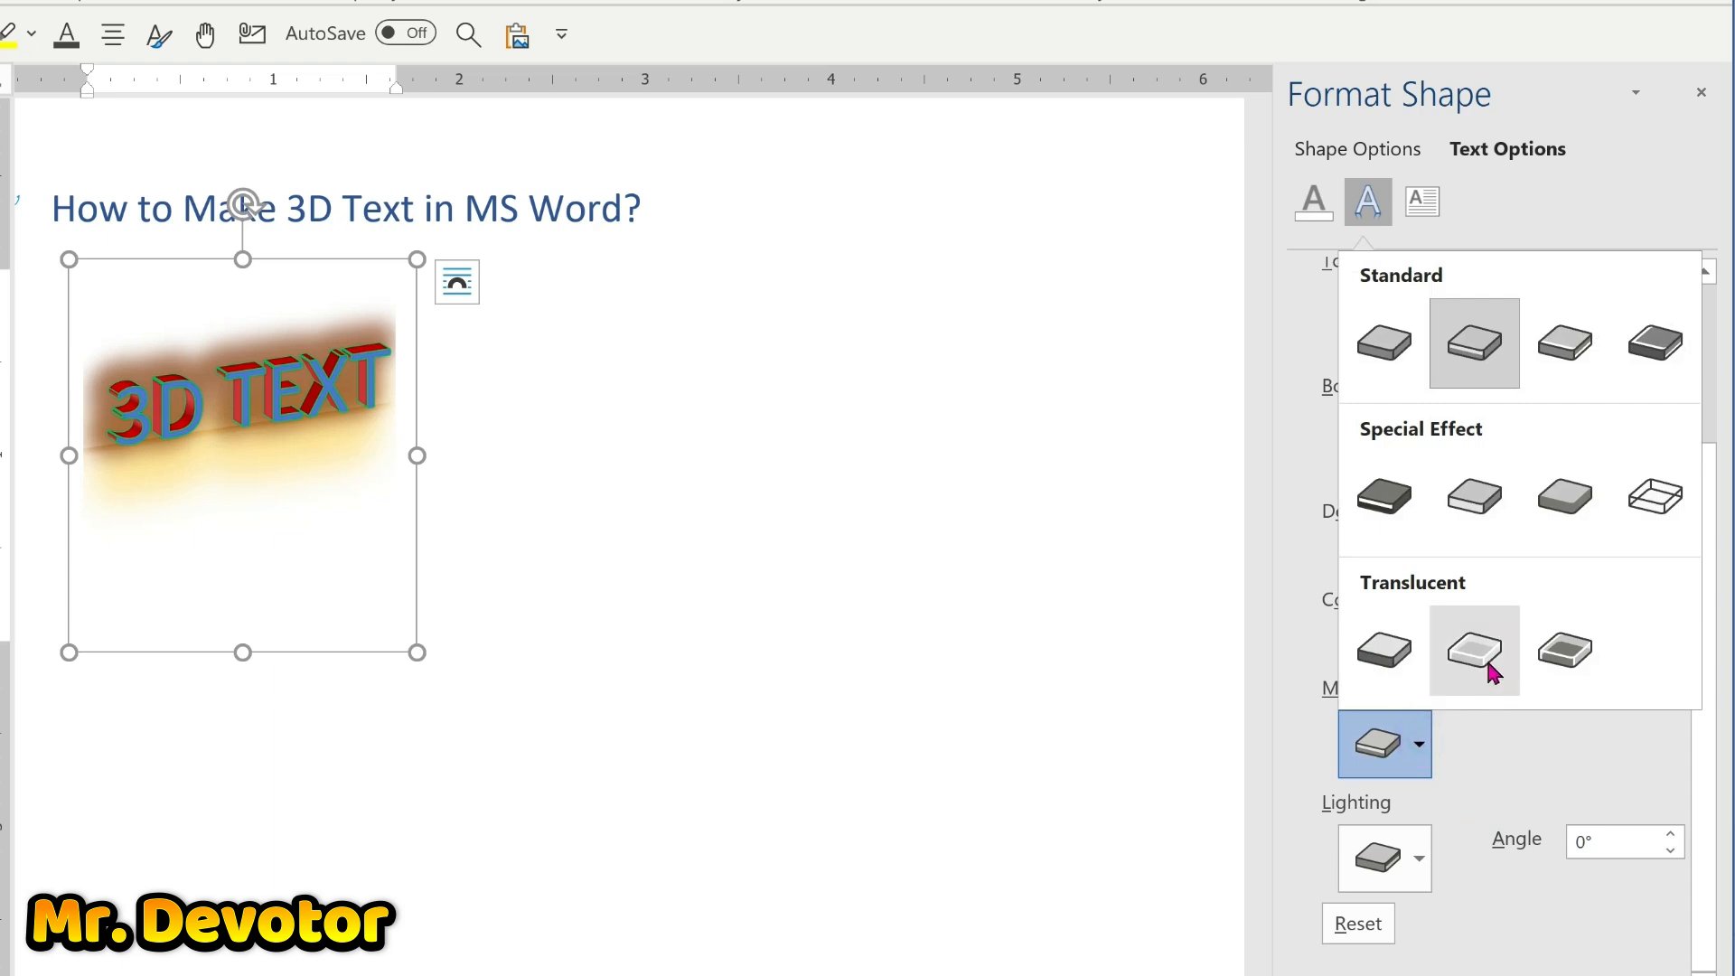
click(1475, 662)
click(1418, 858)
click(1478, 479)
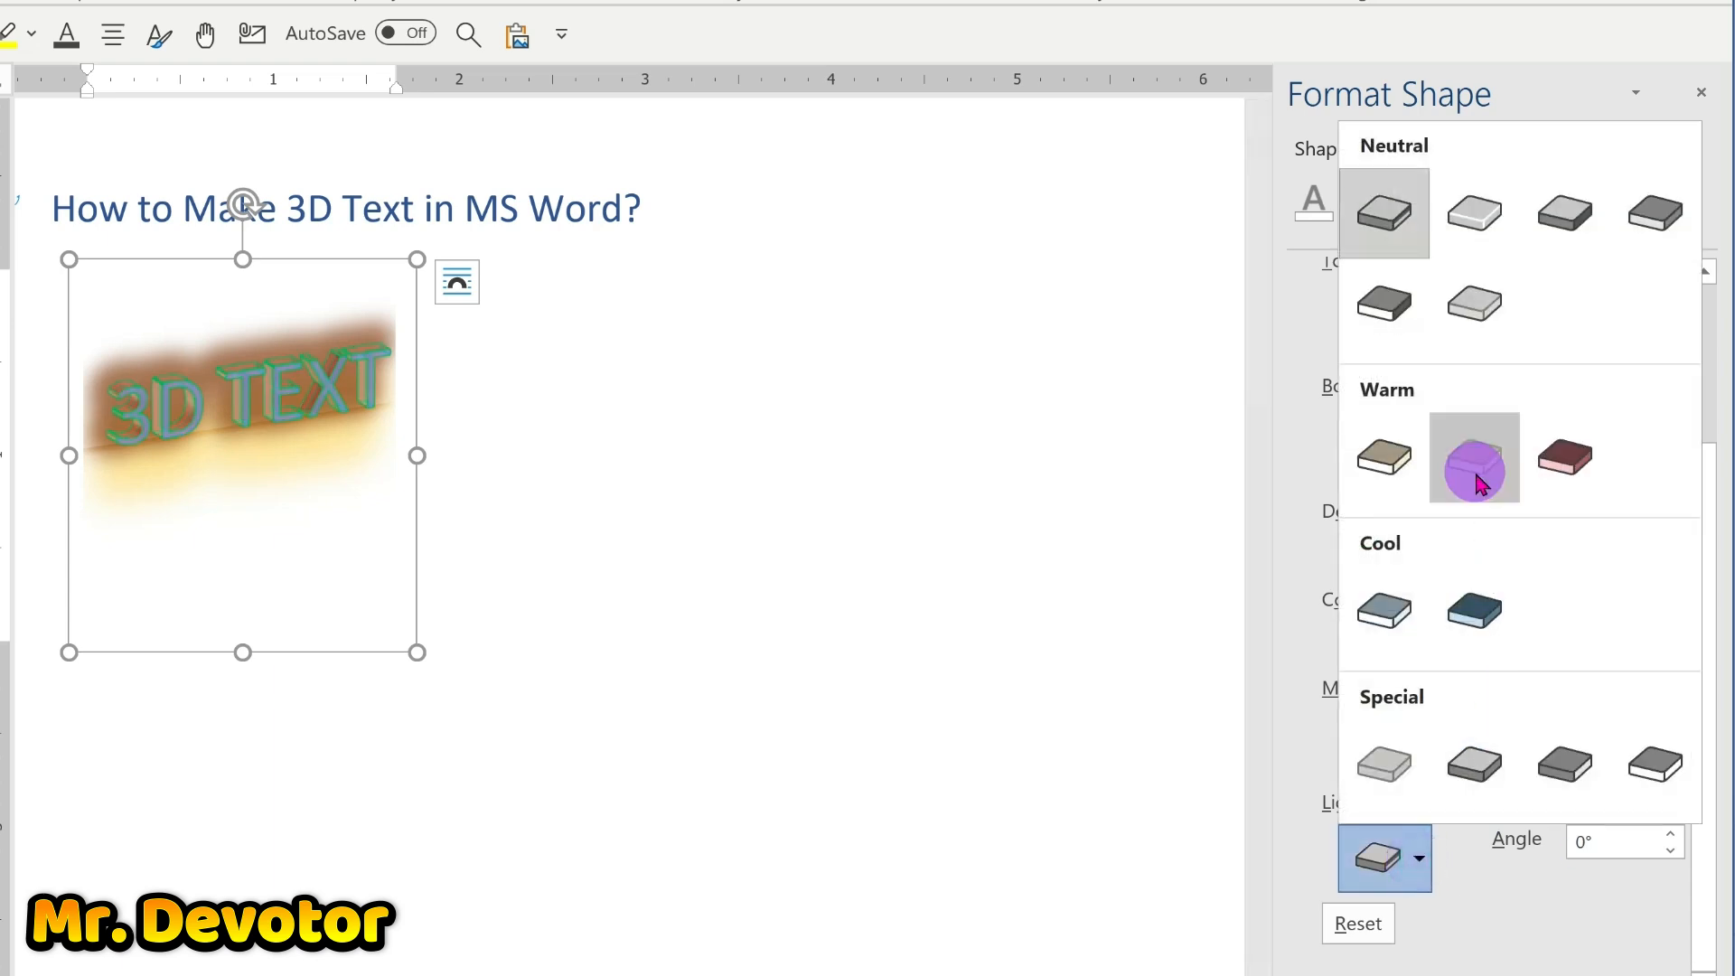
Apply the Perspective rotation preset with X 325.5°, Y 8.1°, Z 2.9° and 80° perspective to the text.
scroll(1695, 788, up, 3)
click(1301, 432)
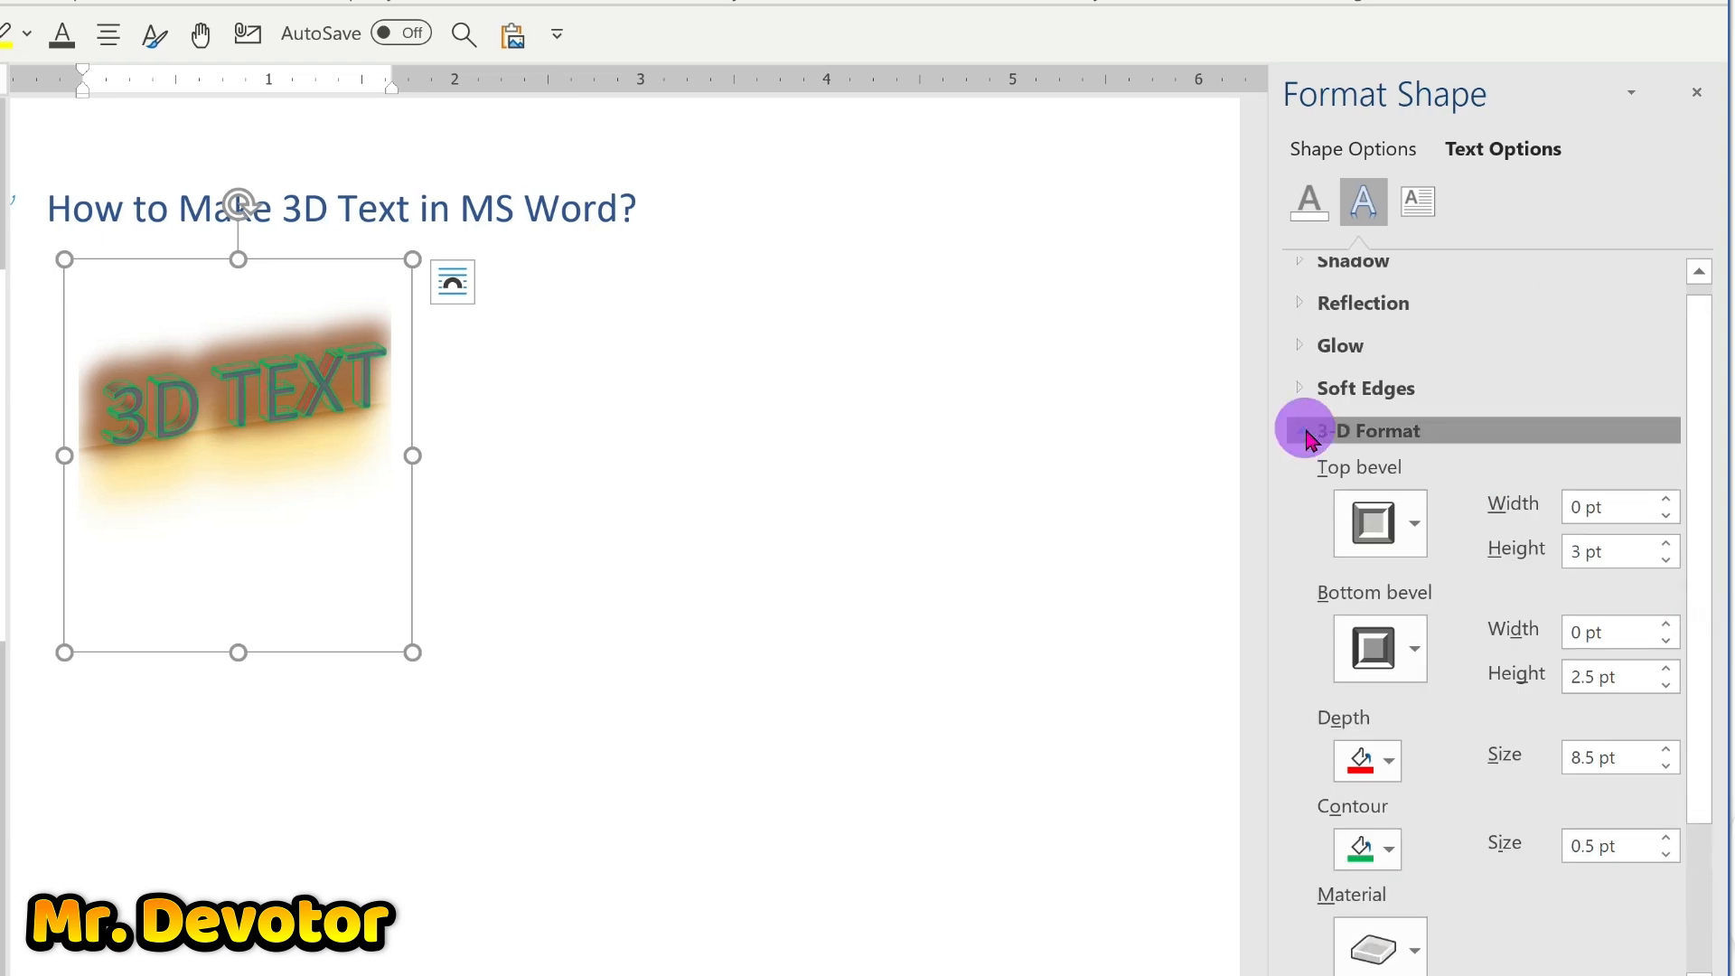
click(1298, 488)
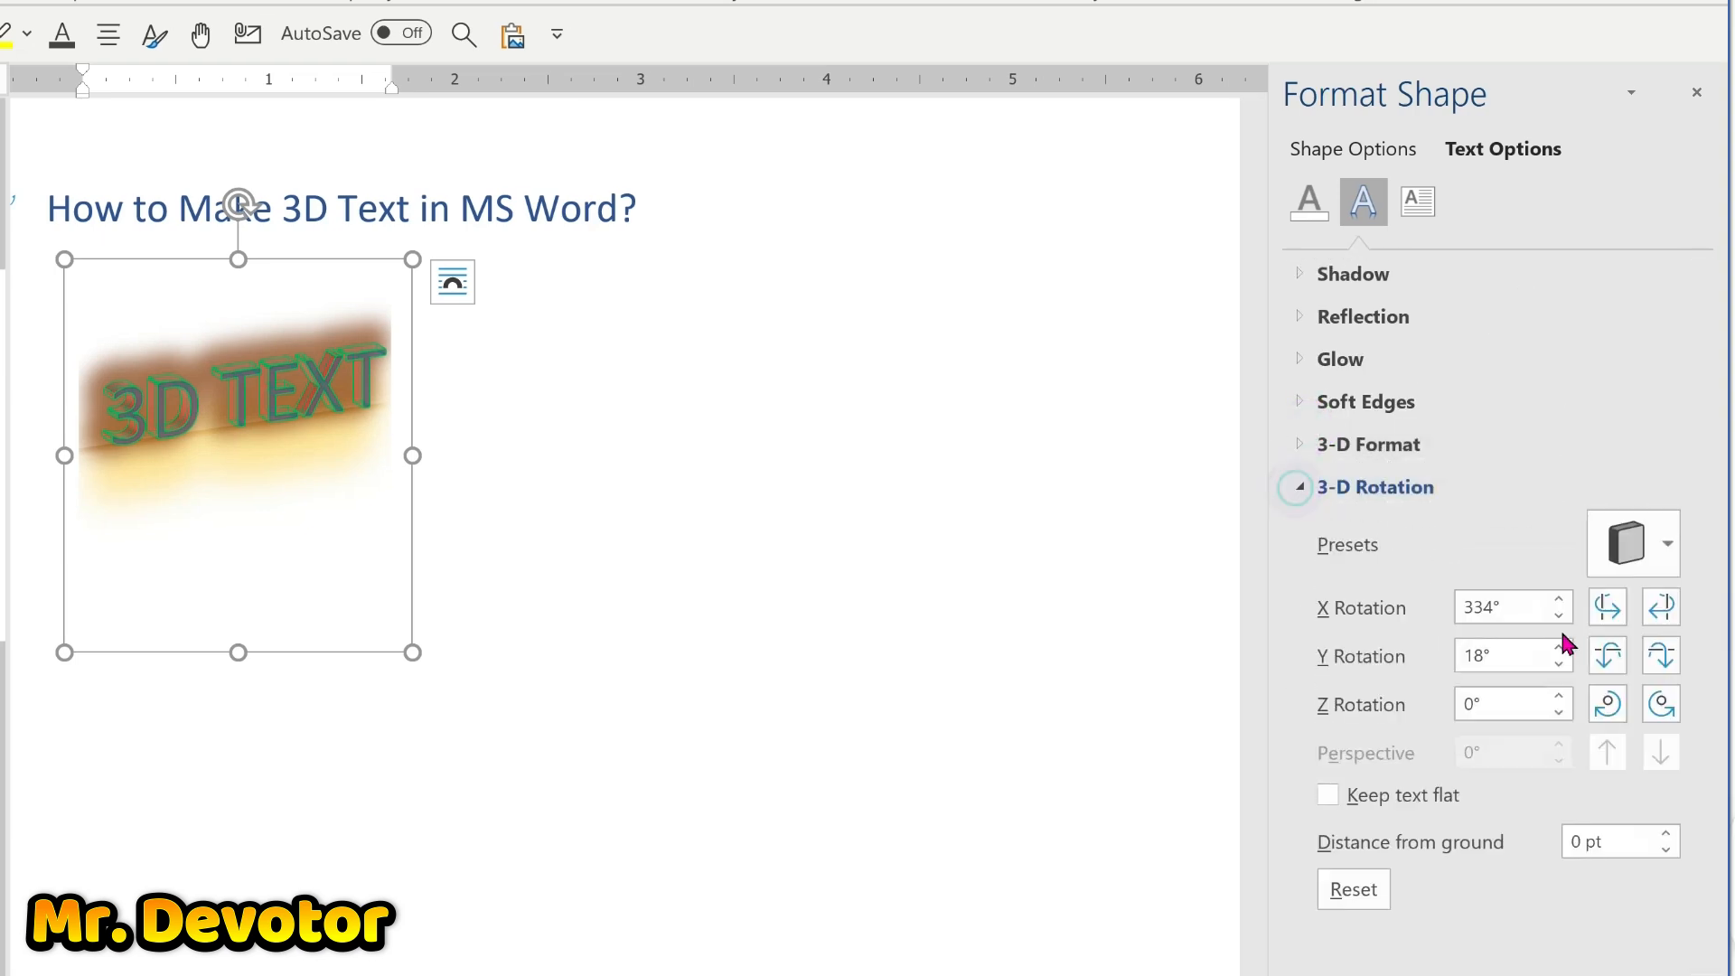
click(1666, 542)
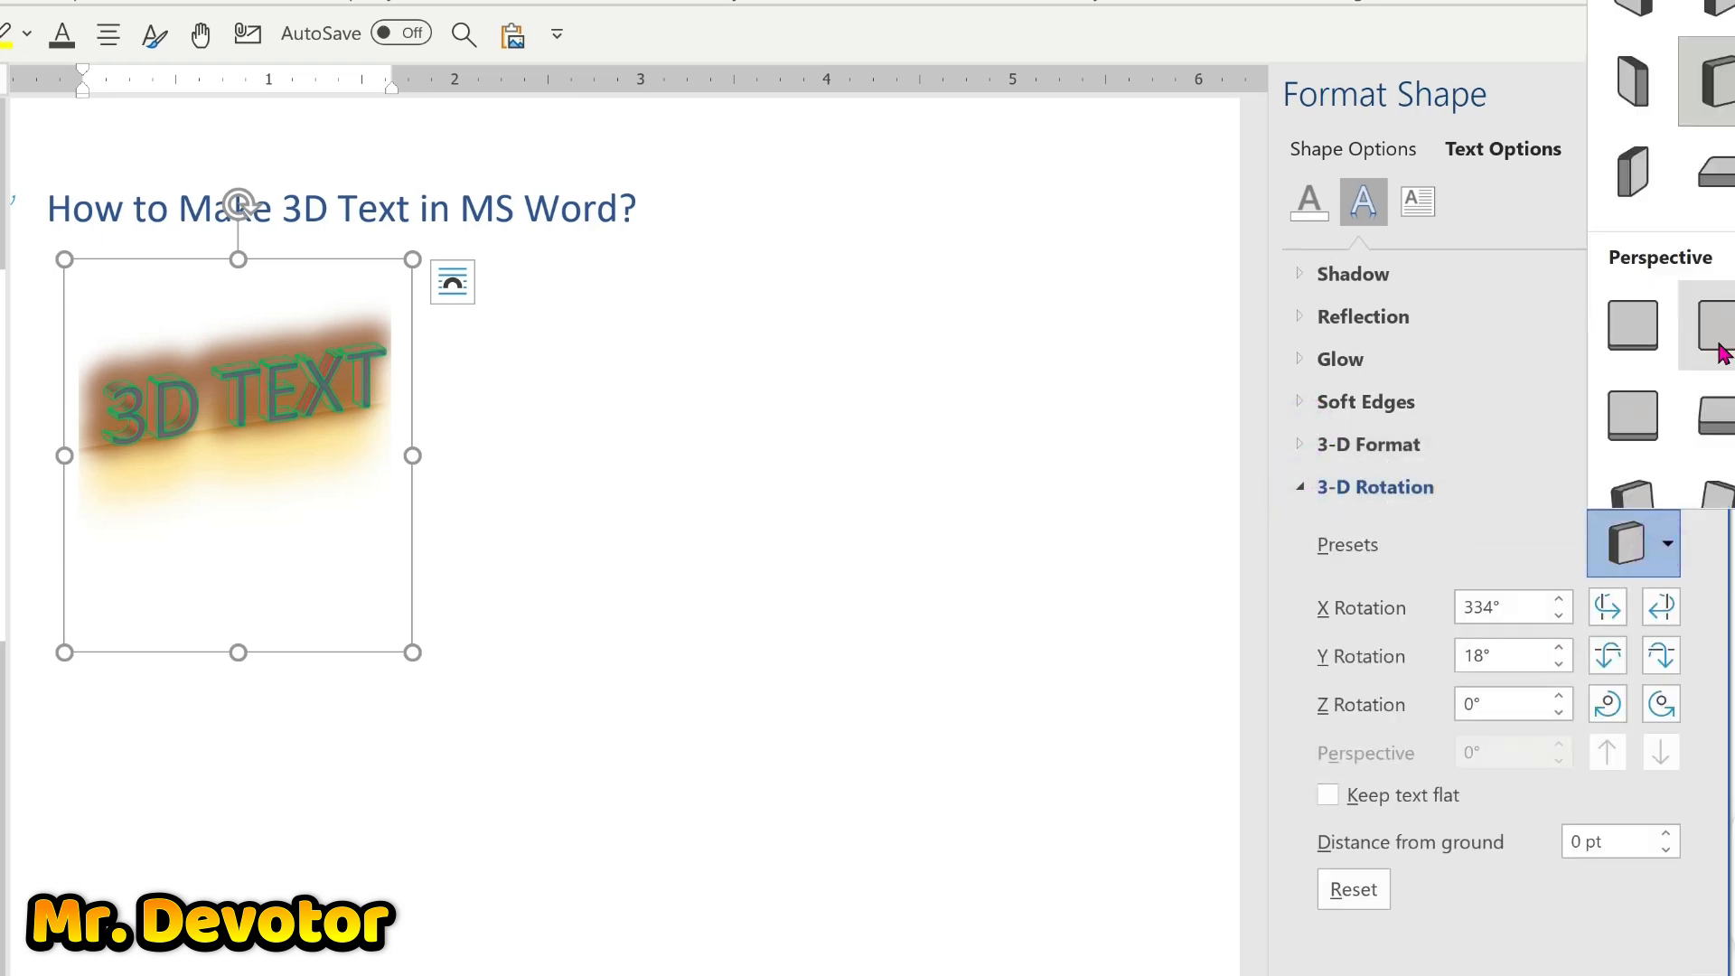
click(1730, 296)
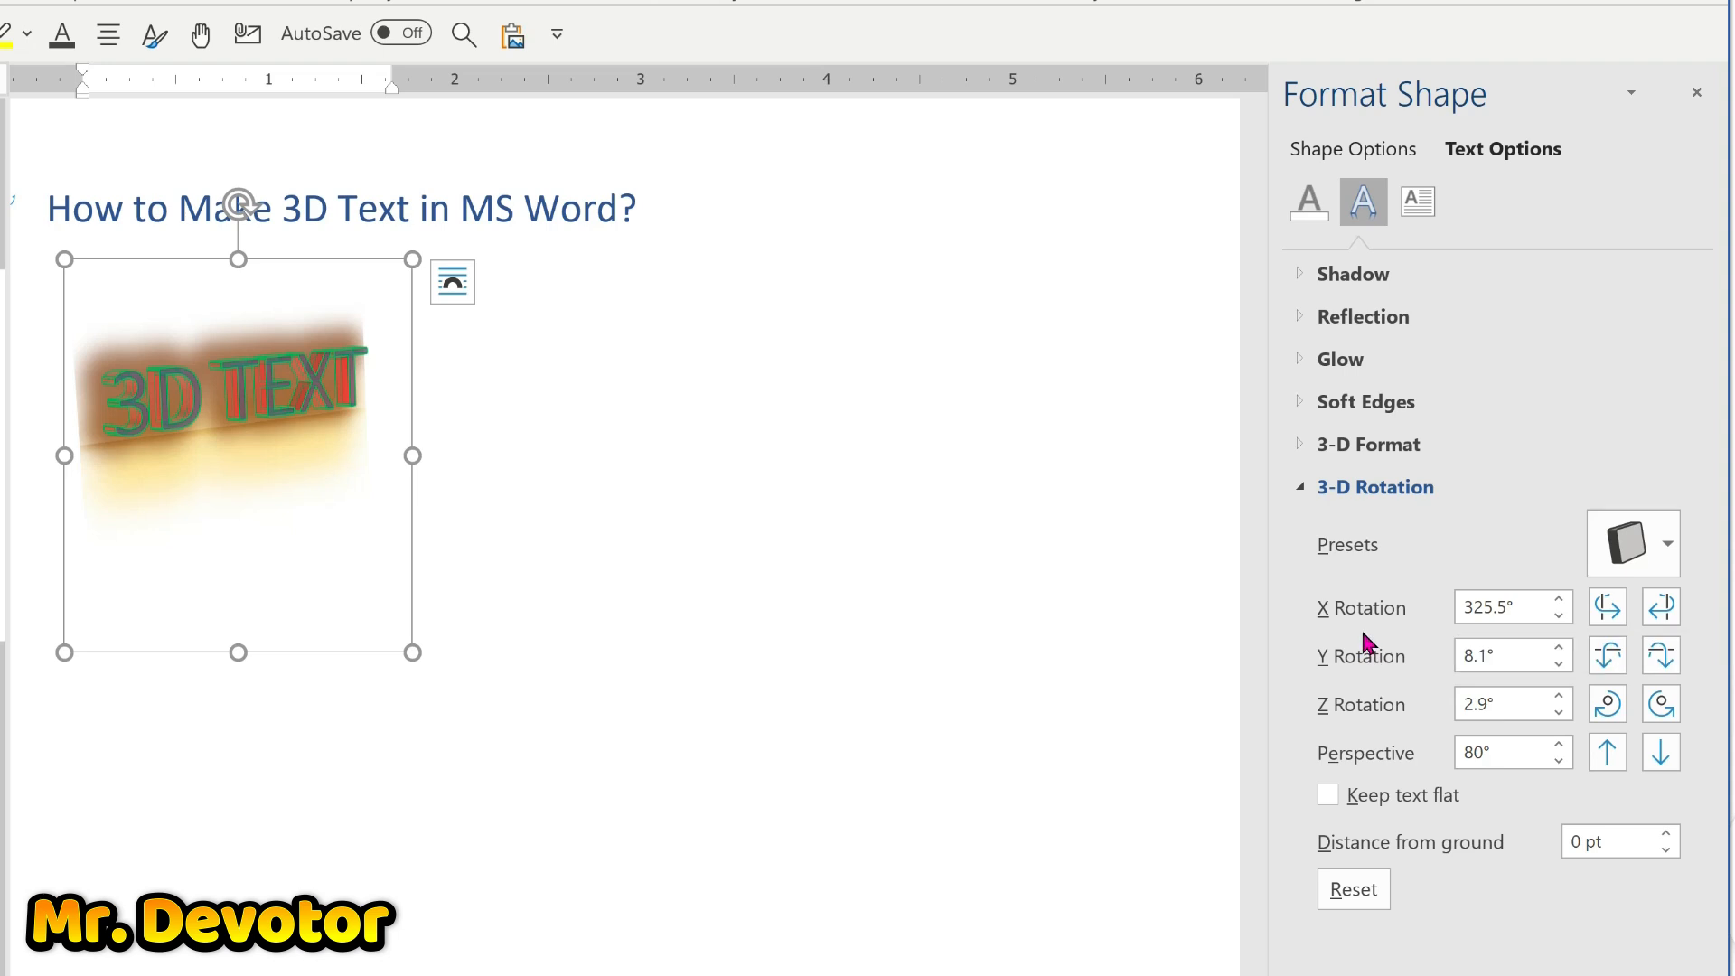
Try different X rotation angles on the 3-D text and settle on 330°.
click(1558, 600)
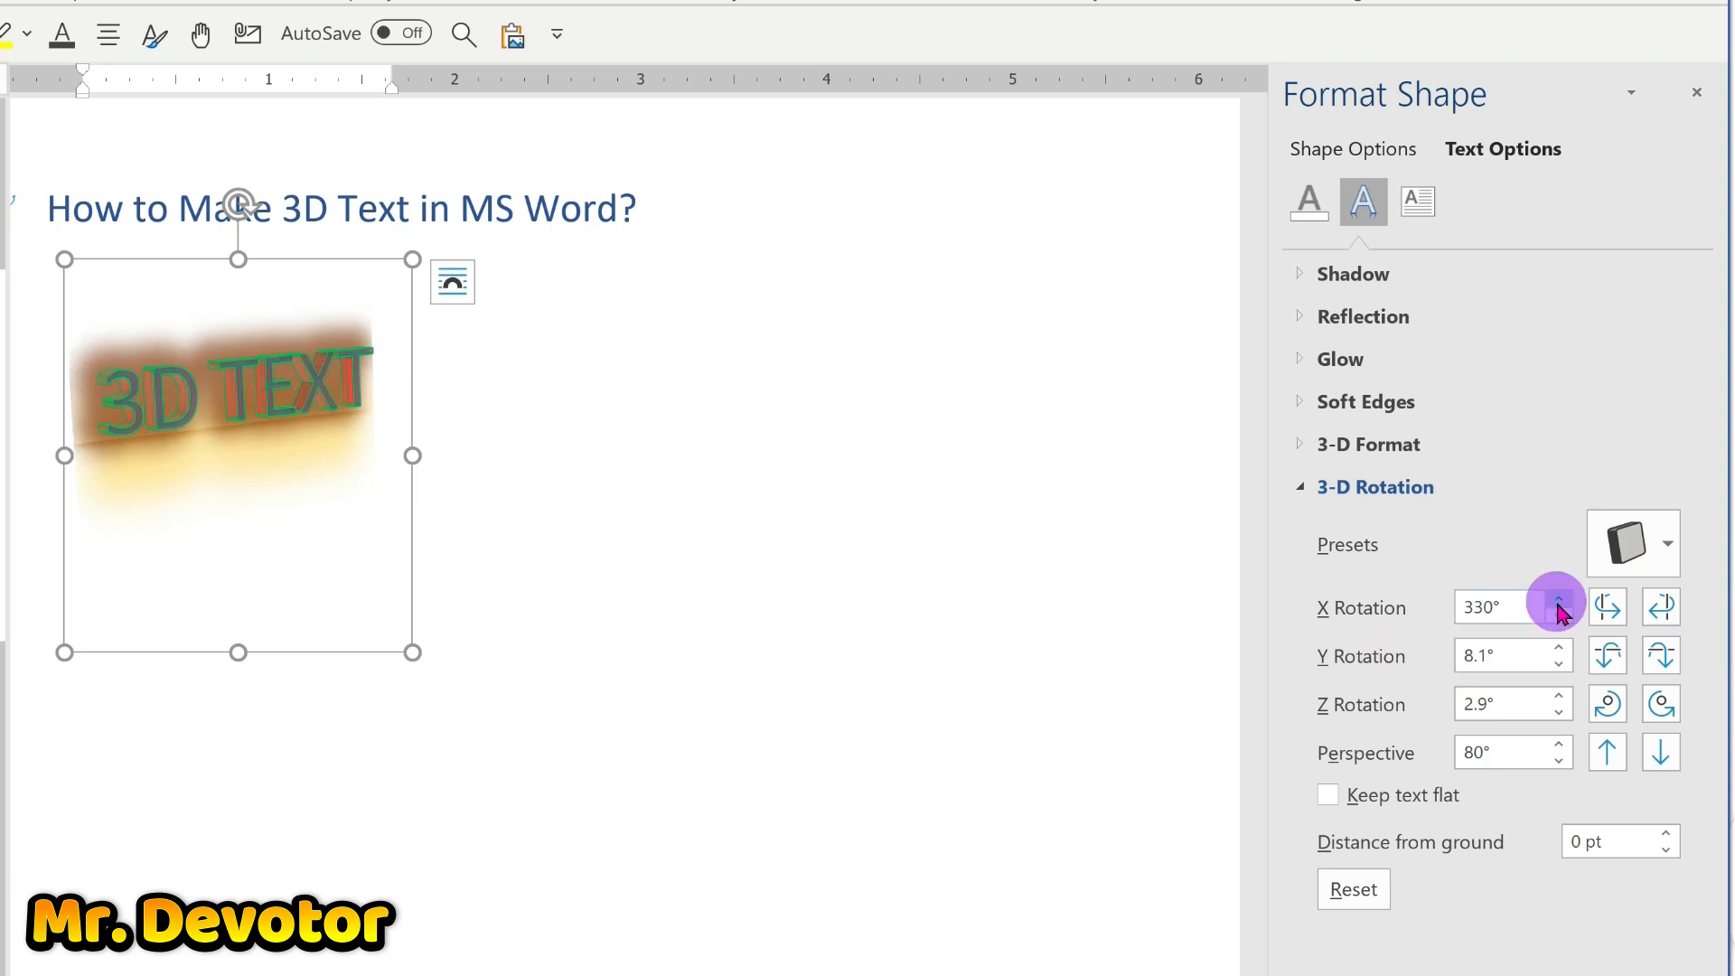
click(1558, 600)
click(1558, 601)
click(1559, 616)
click(1559, 616)
click(1559, 617)
click(1559, 616)
click(1559, 617)
click(1559, 616)
click(1559, 600)
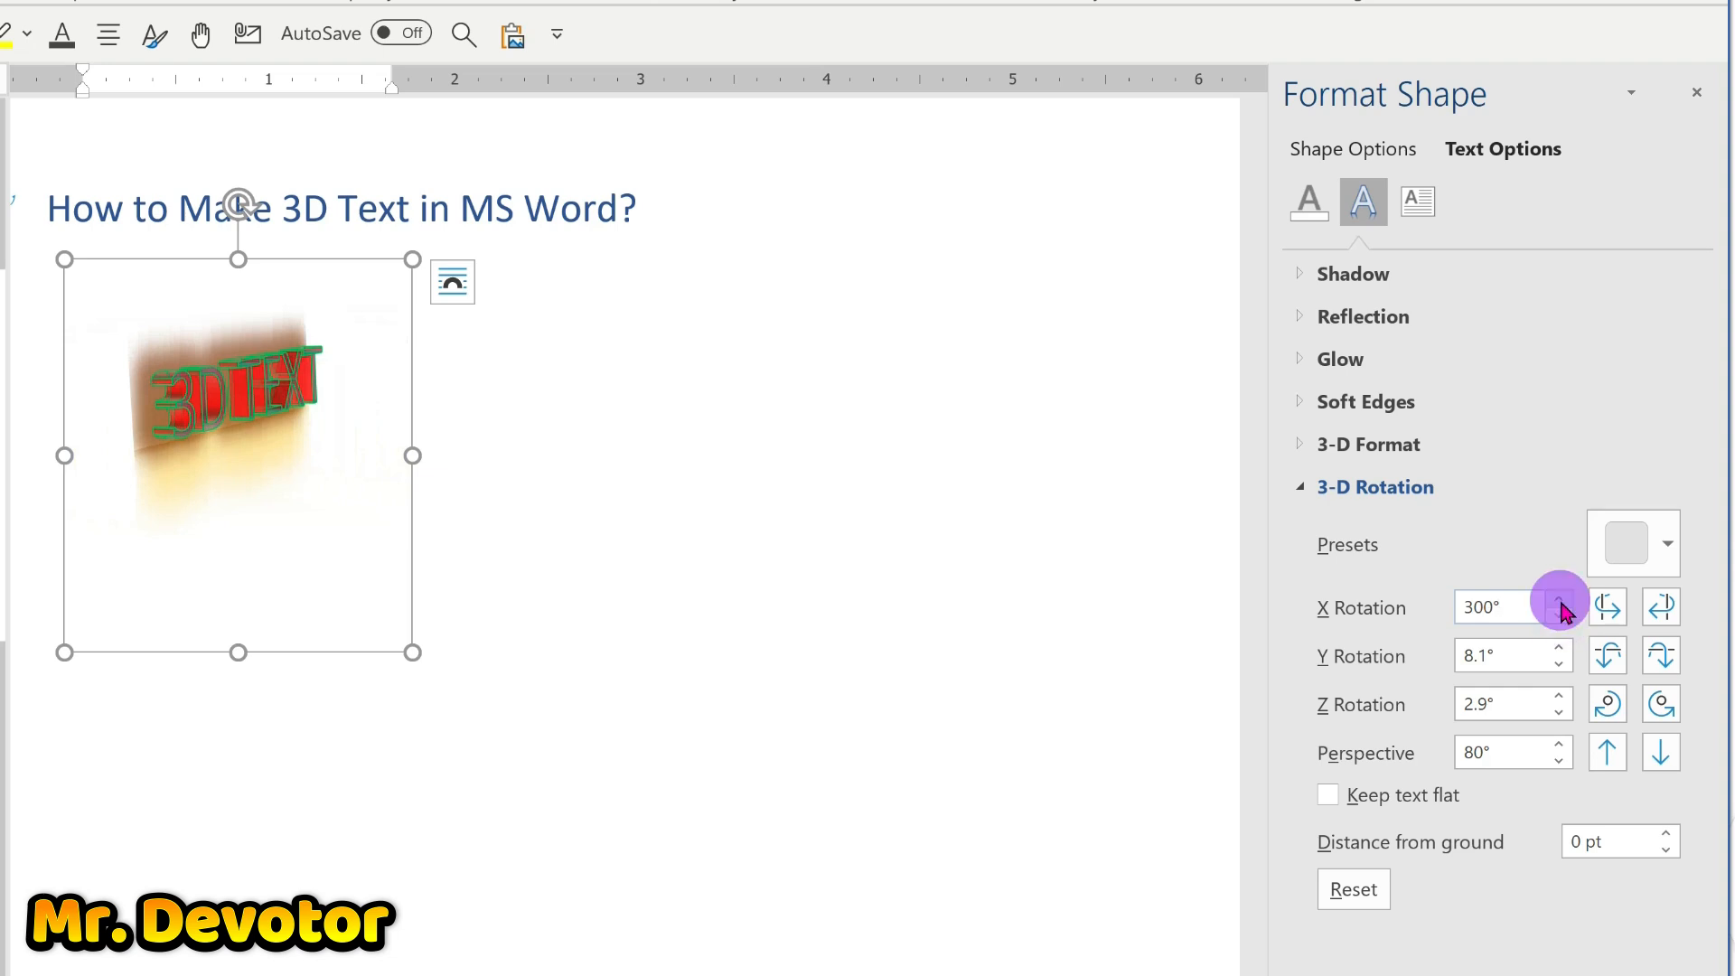
click(1559, 600)
click(1559, 600)
Try different Y rotation angles on the 3-D text and settle on 20°.
click(1559, 664)
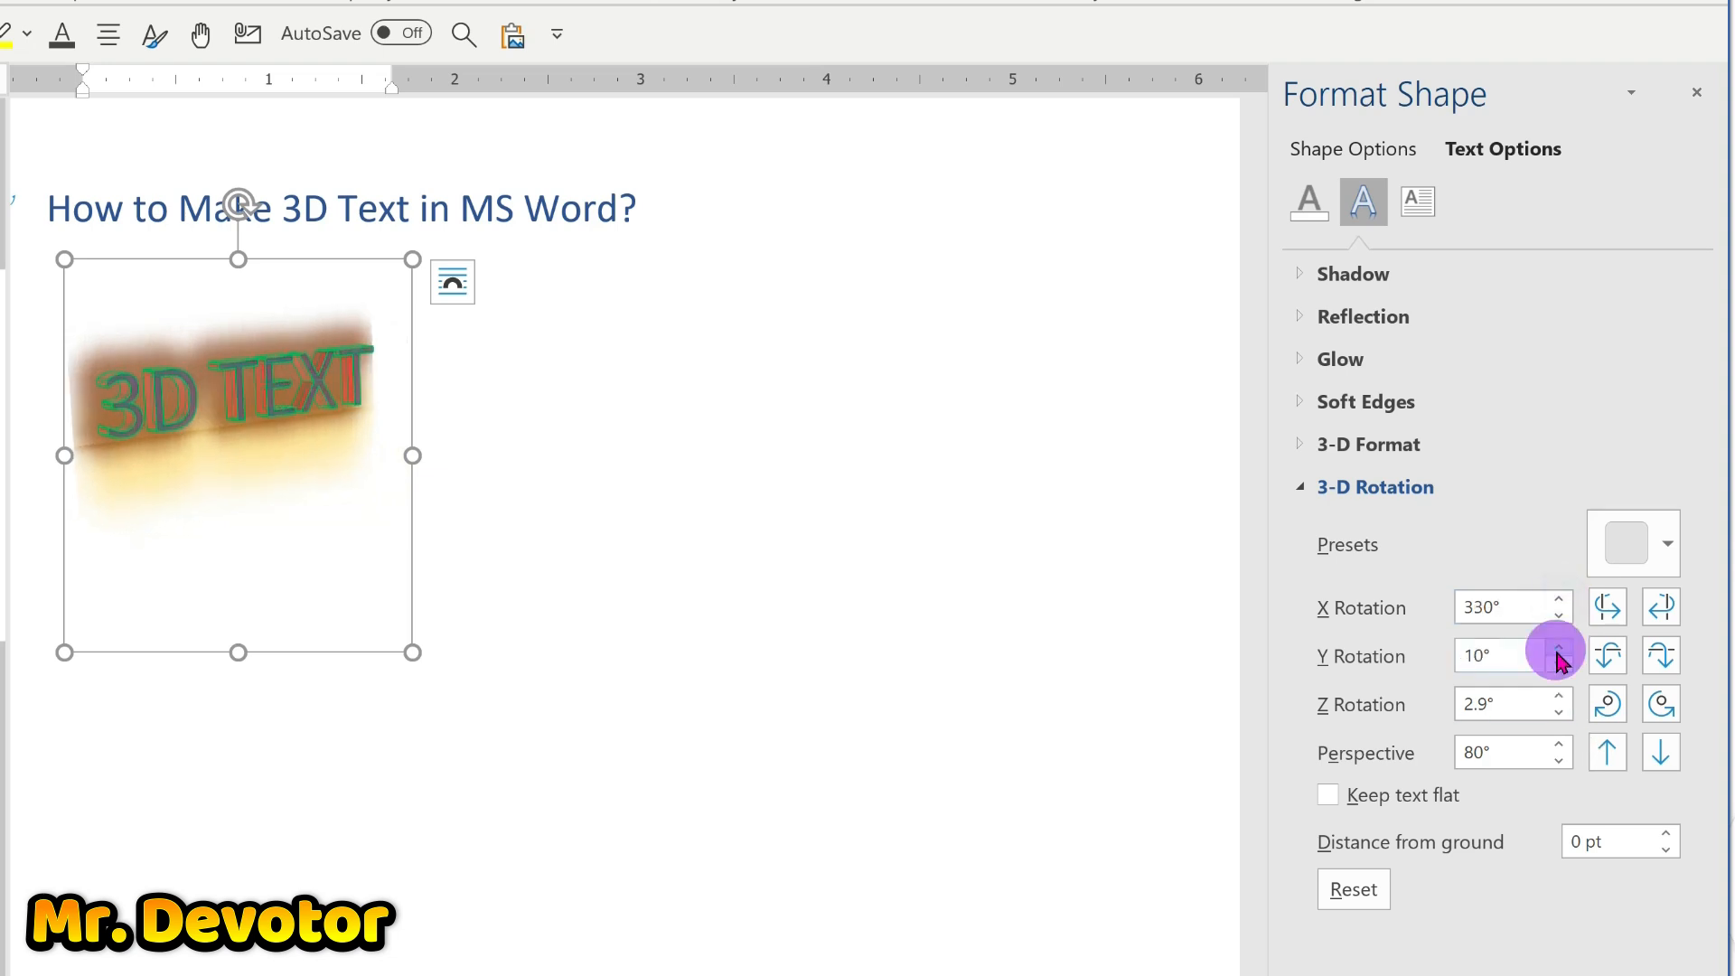
click(1559, 664)
click(1559, 664)
click(1559, 664)
click(1559, 666)
click(1560, 666)
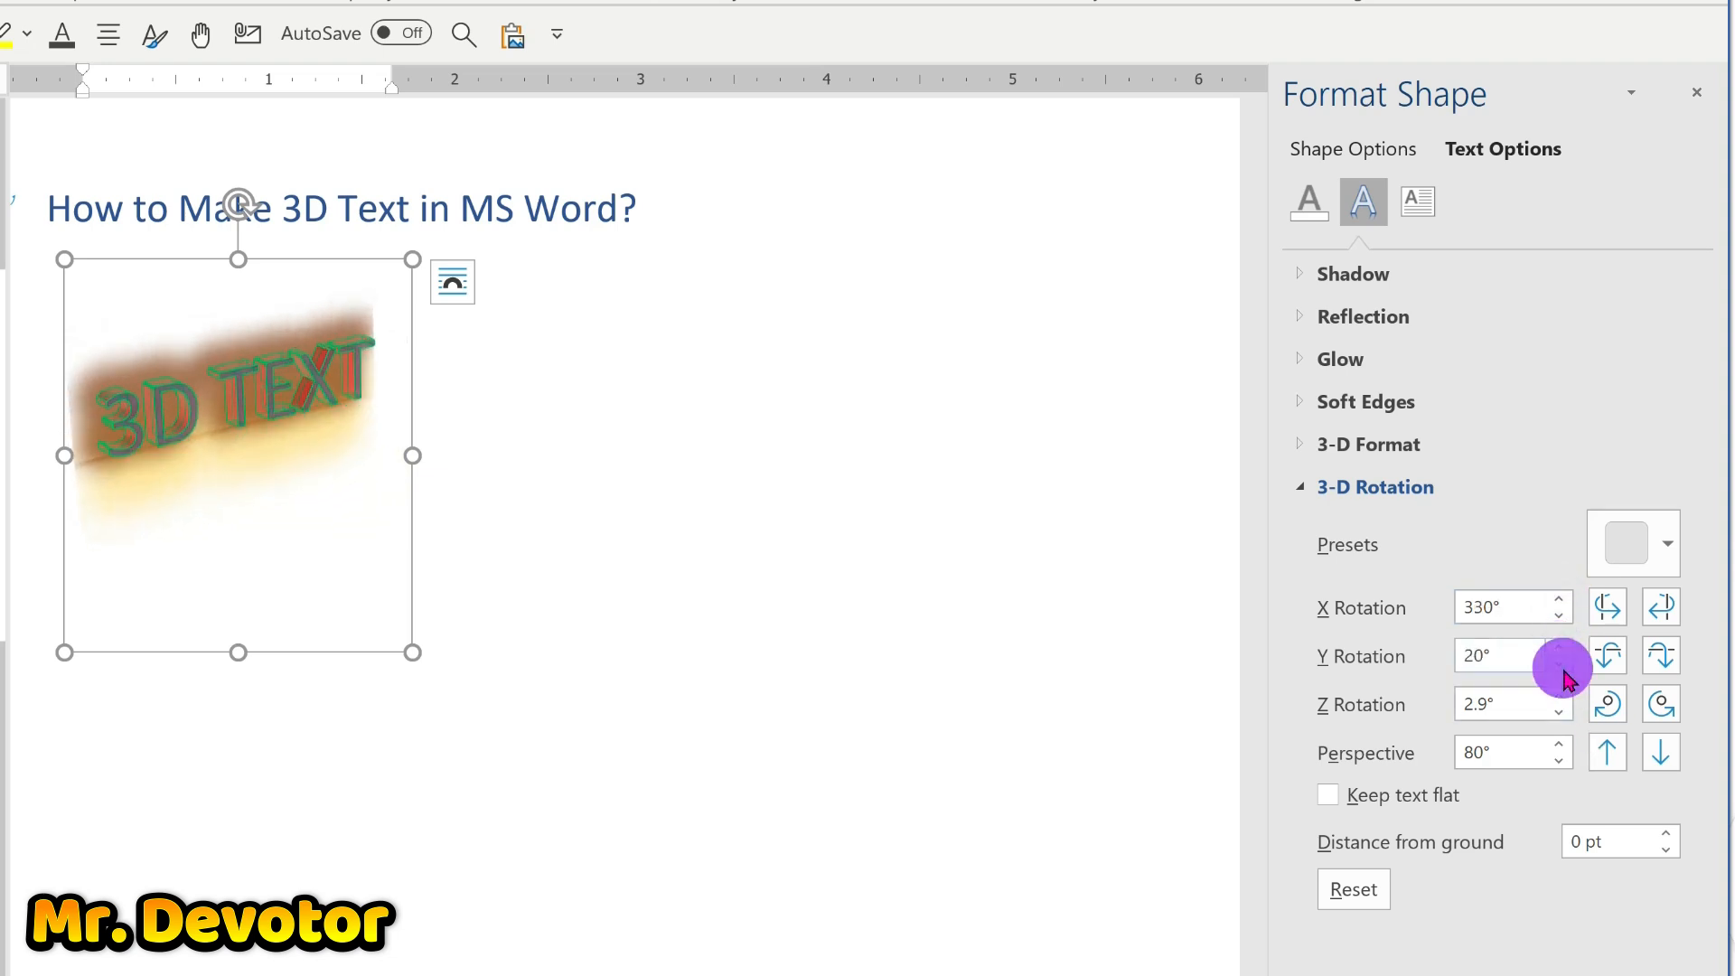
click(1560, 666)
click(1560, 666)
click(1559, 649)
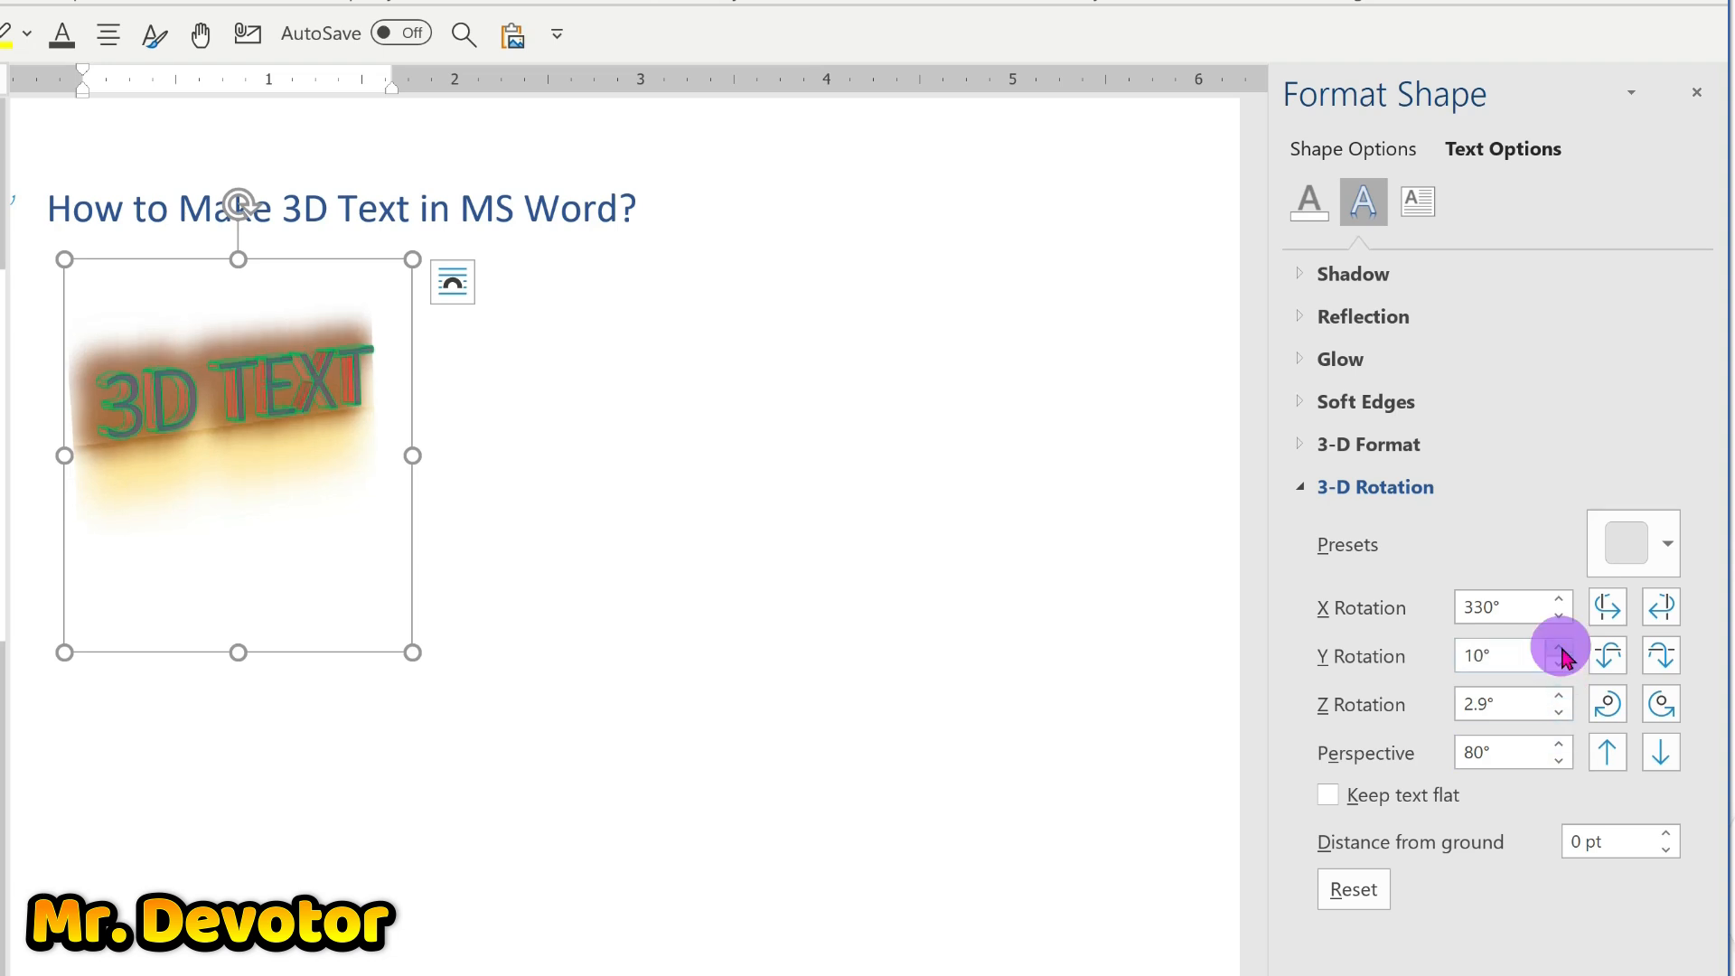
click(1559, 649)
Set the text's Z rotation to 30° and its perspective to 85°.
click(1559, 711)
click(1559, 711)
click(1559, 711)
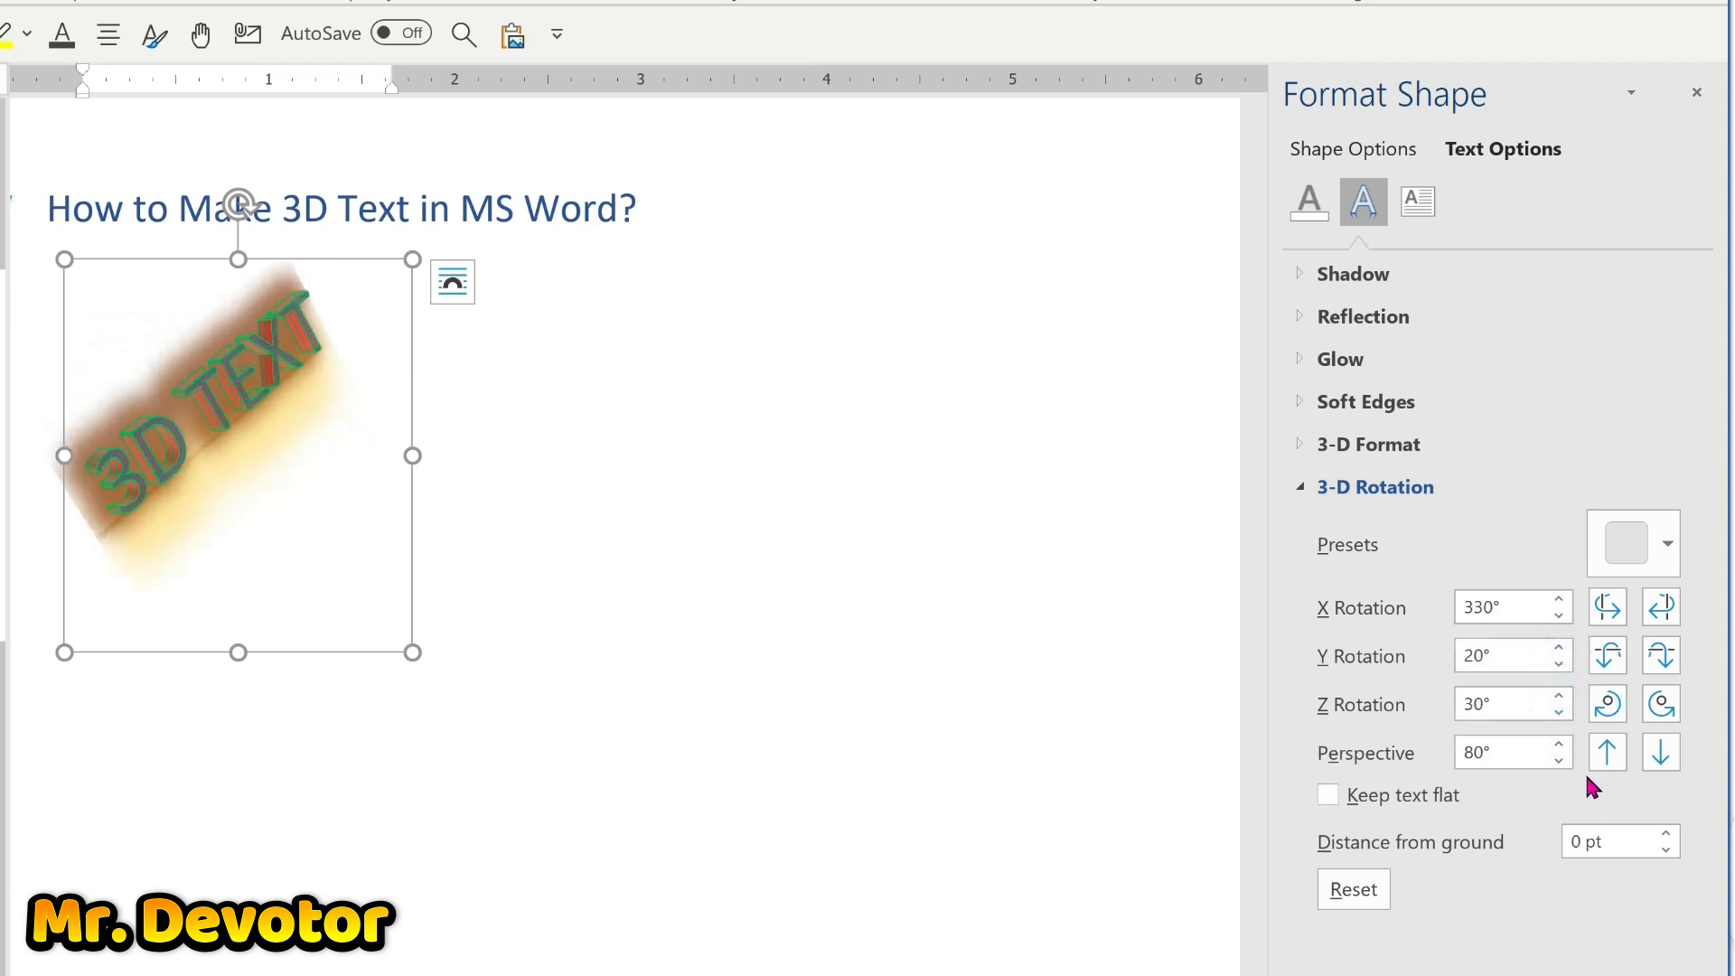
click(1559, 747)
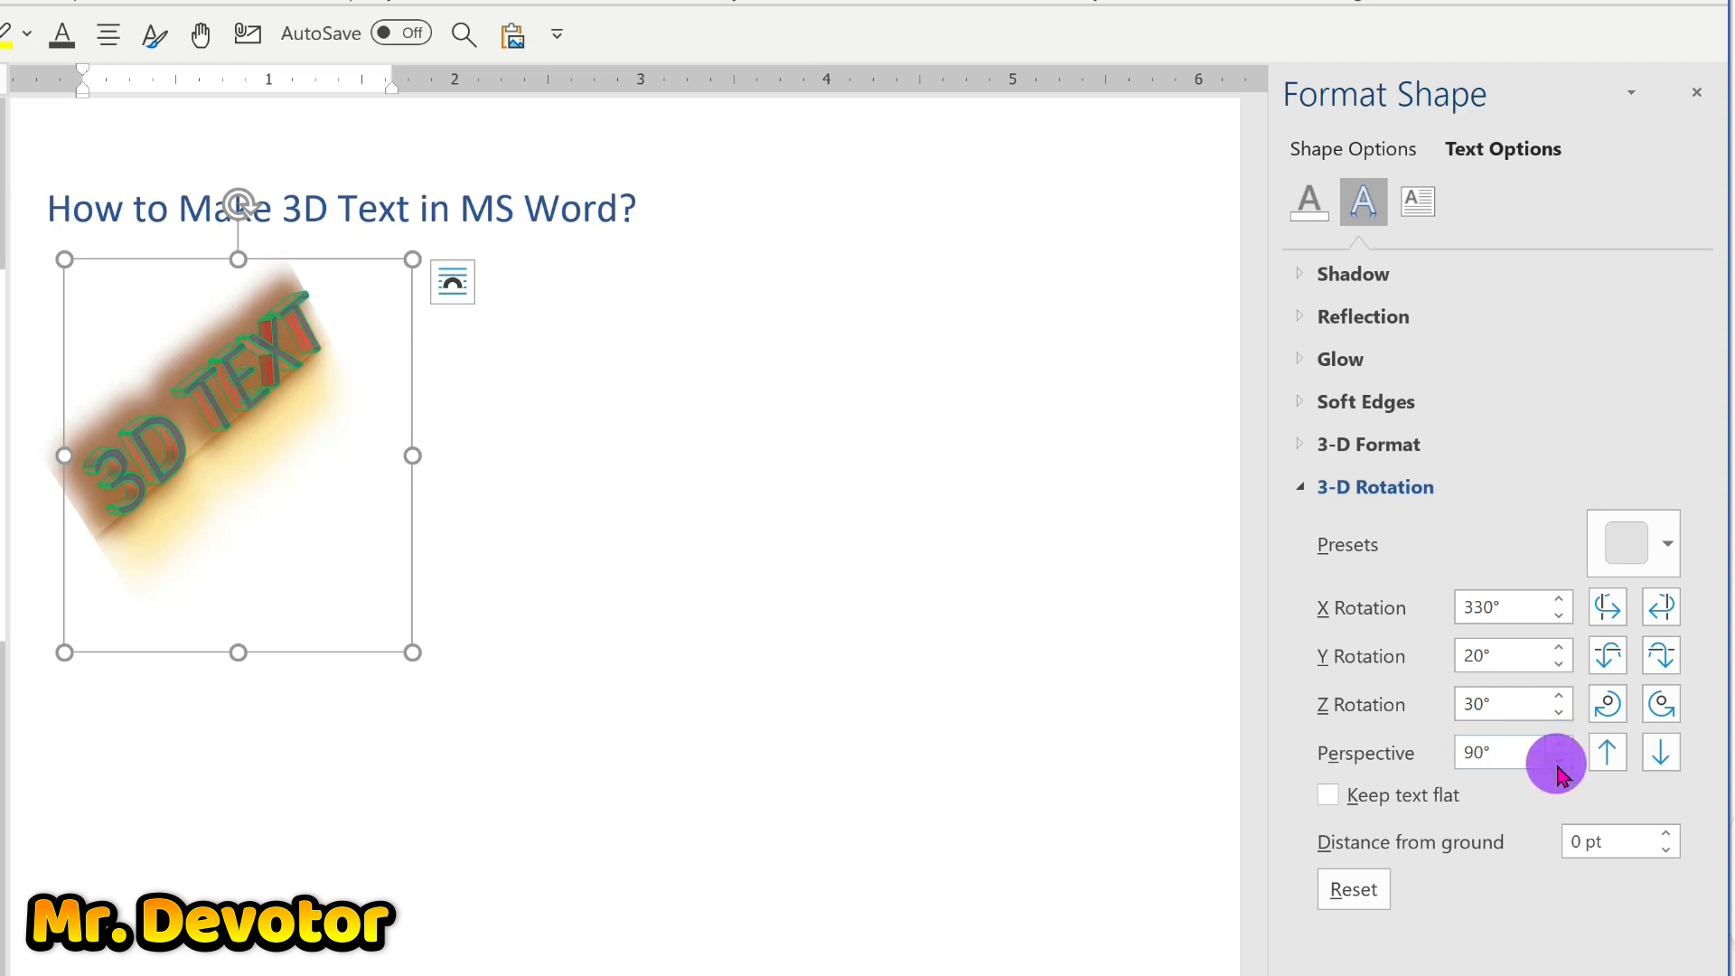
Turn the keep text flat option on and off again, and reset the text's 3-D rotation.
click(1328, 799)
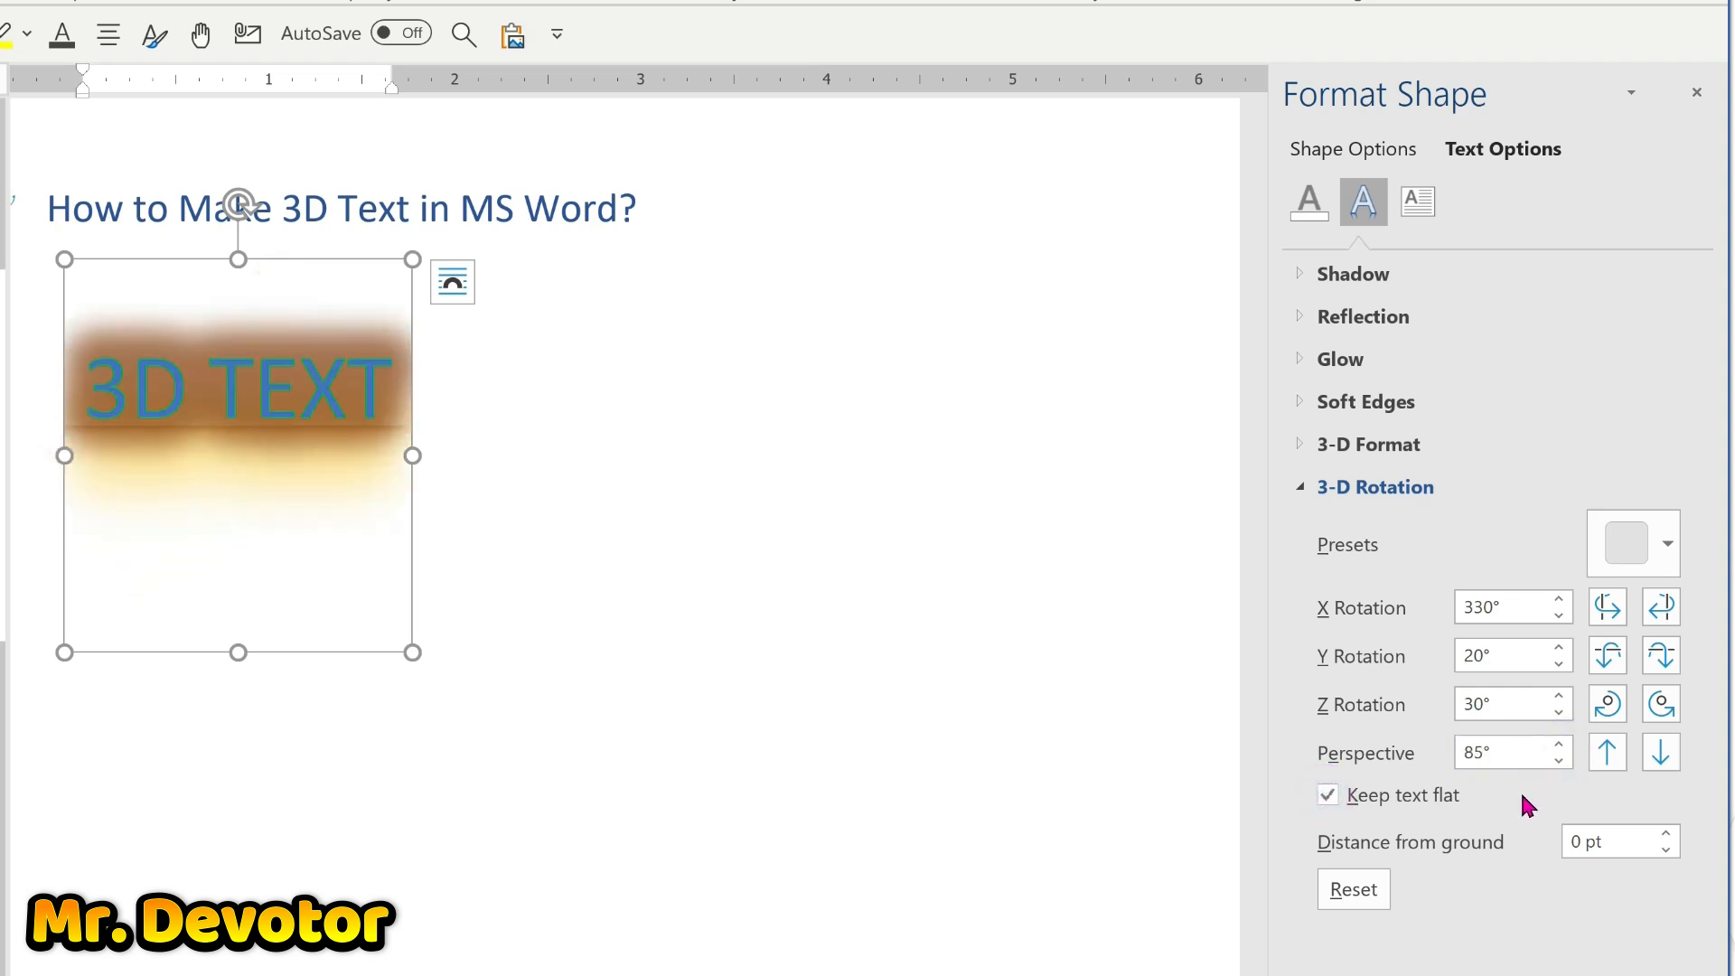
click(1329, 796)
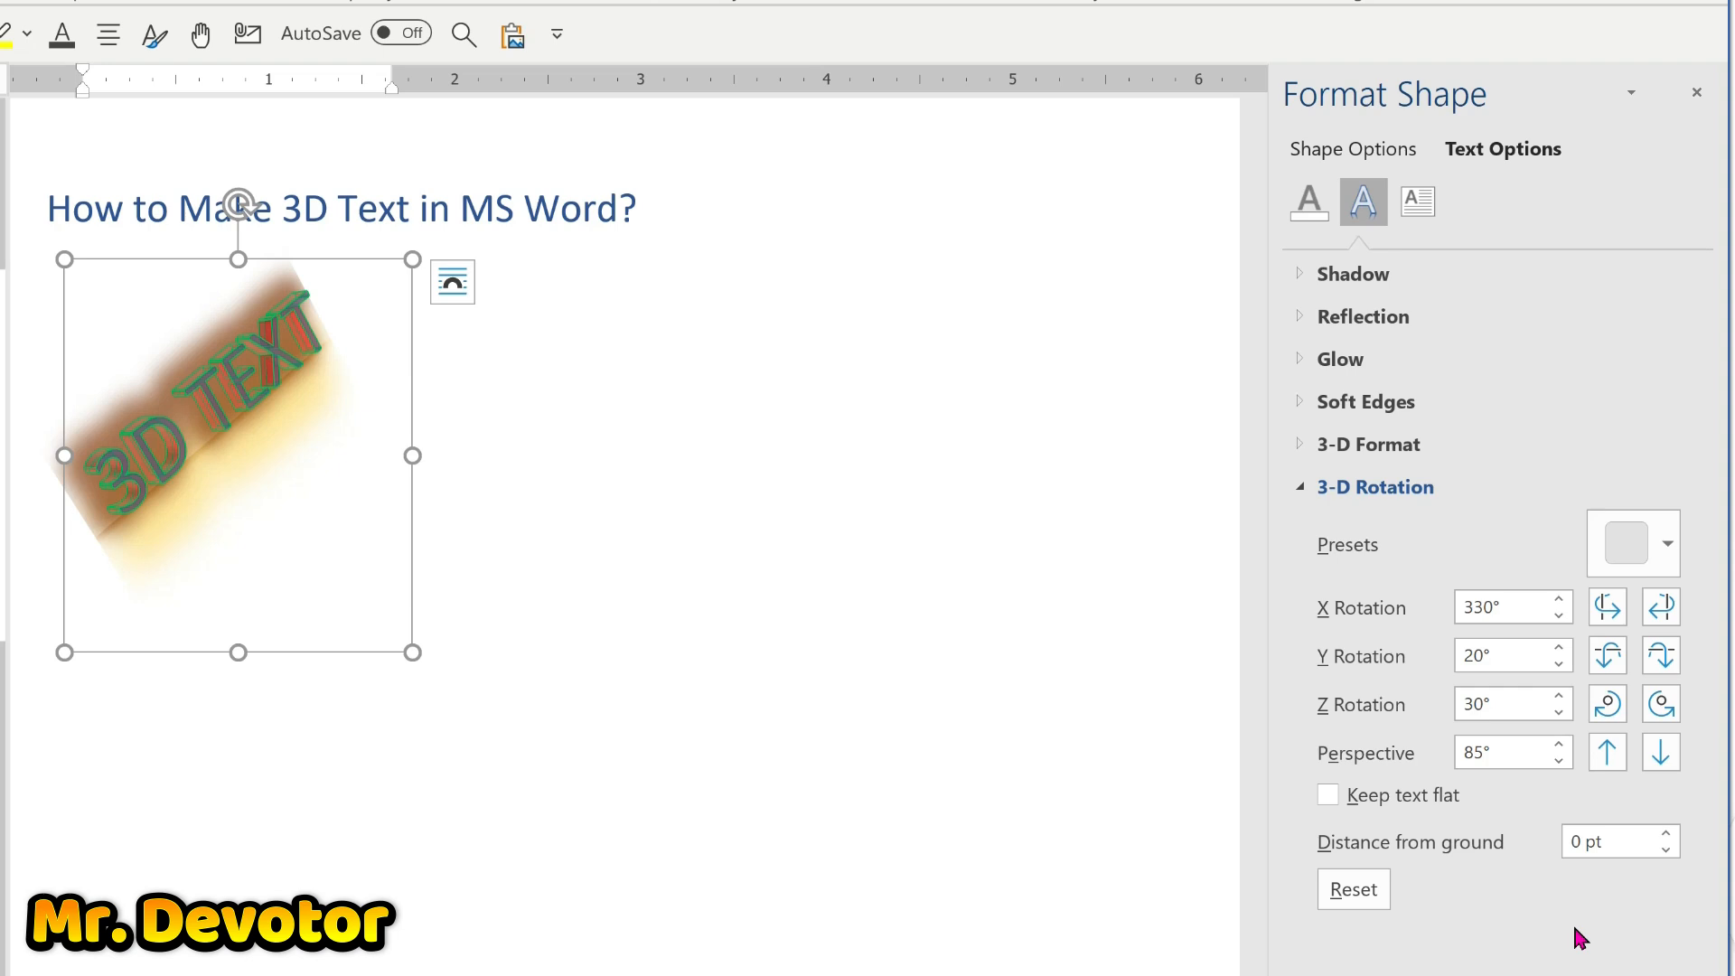
click(1375, 897)
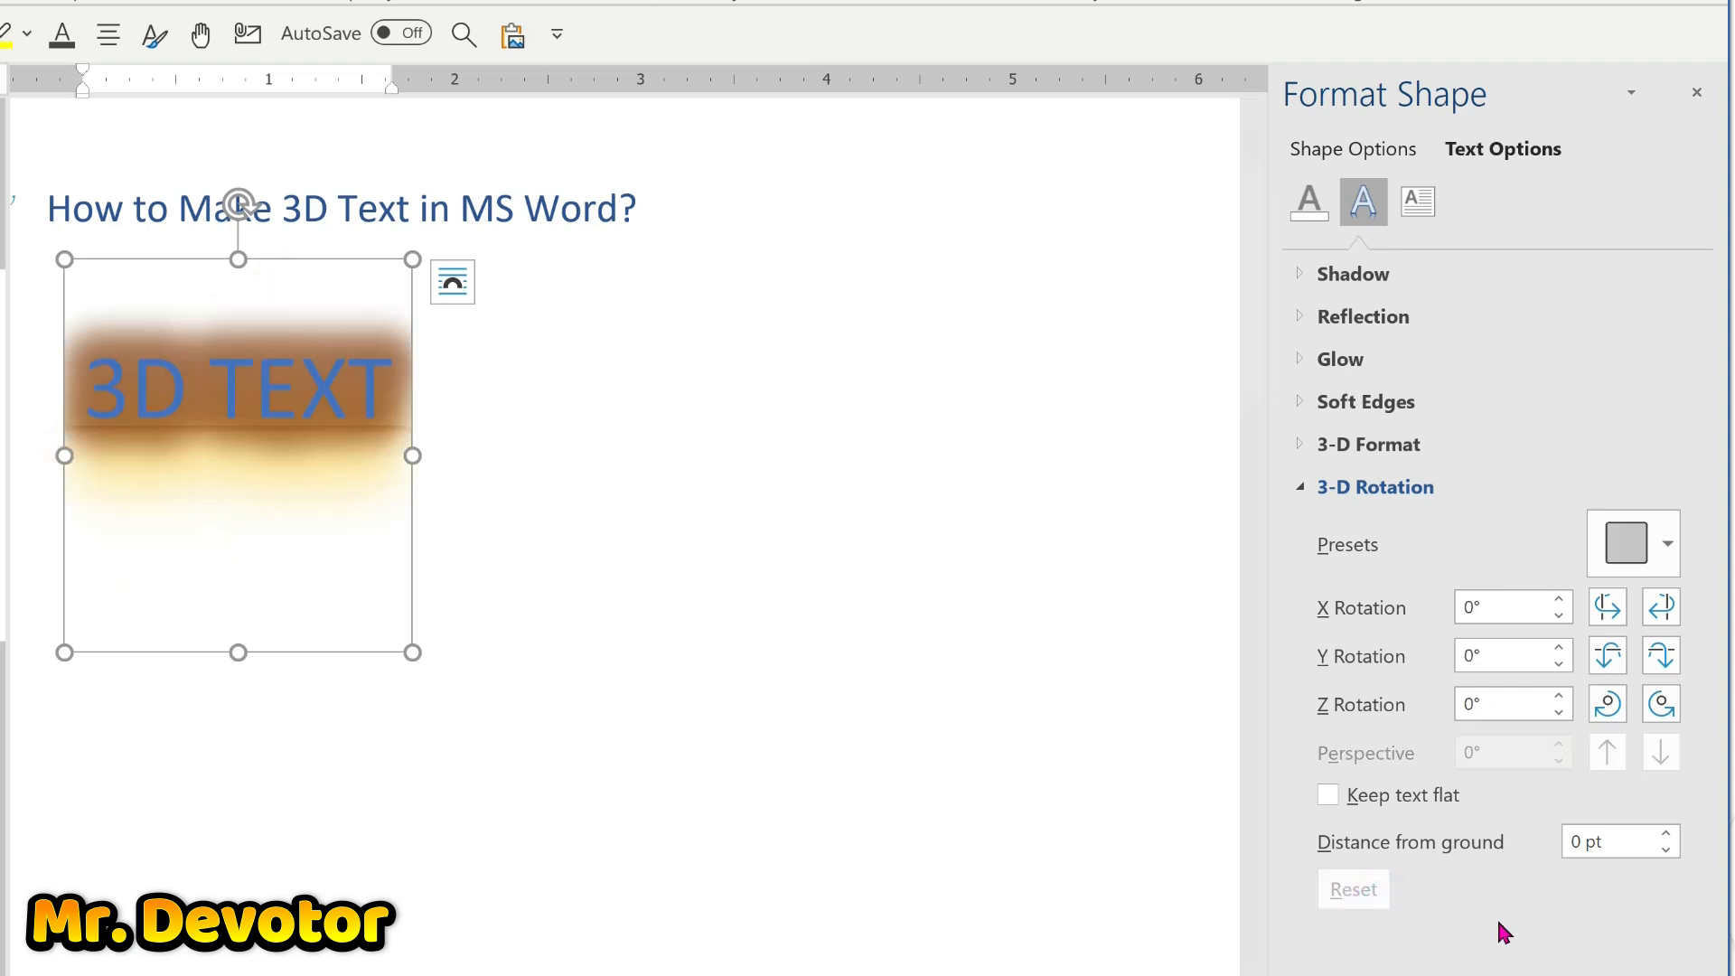
click(713, 400)
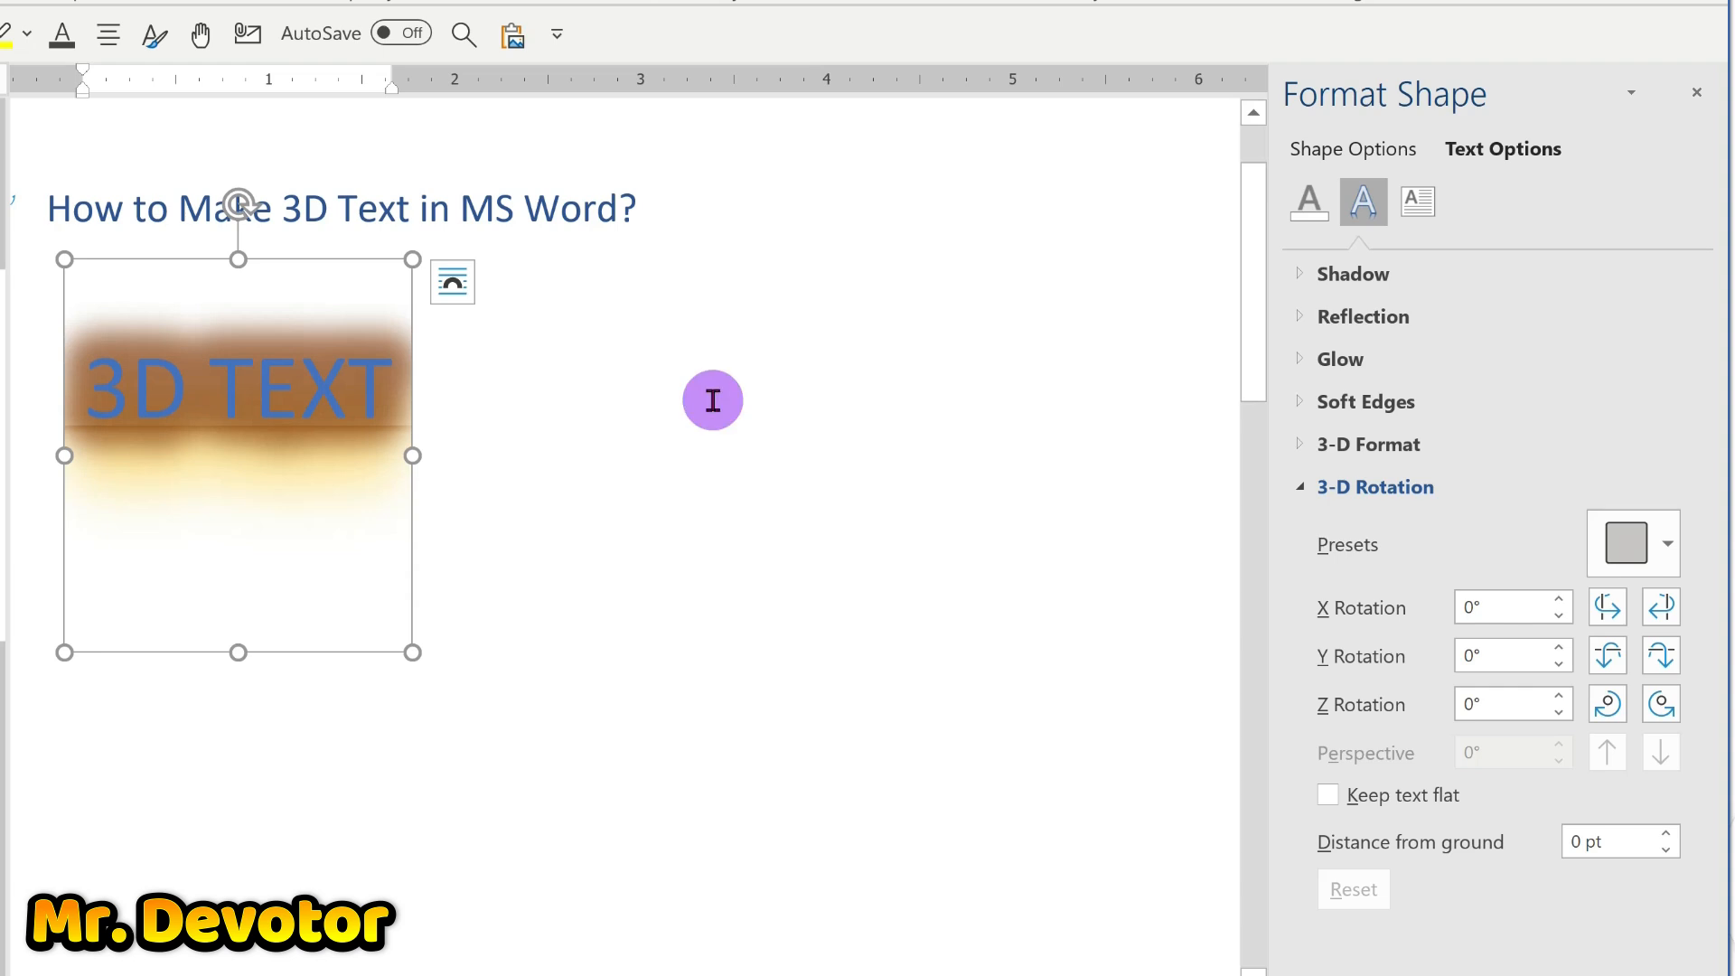